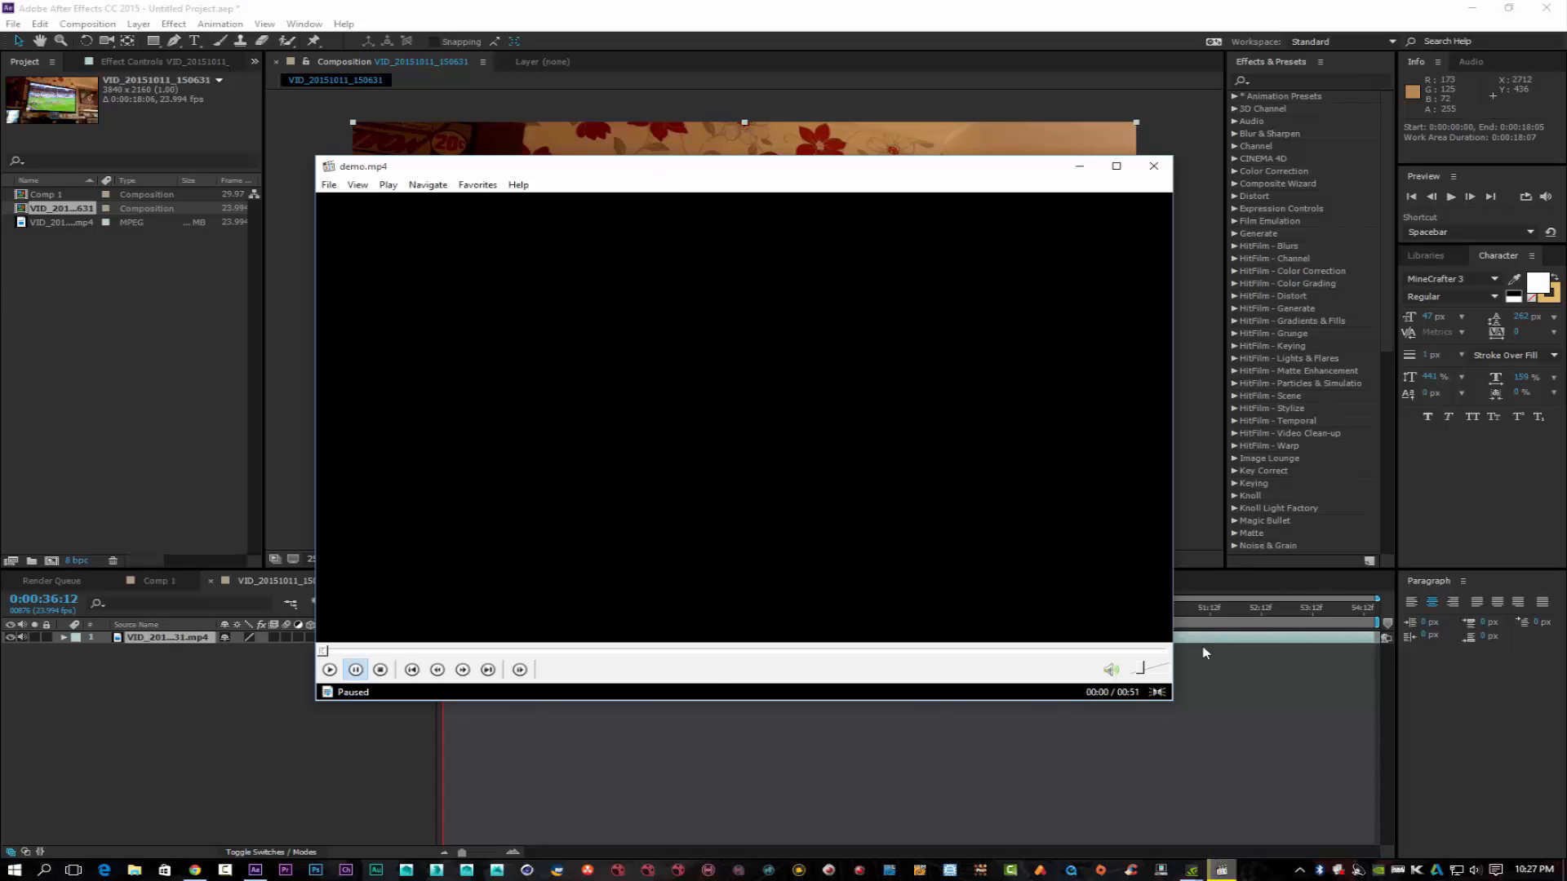
# Review the finished screen pop-out effect at several points in demo.mp4, then close the video
pyautogui.click(791, 650)
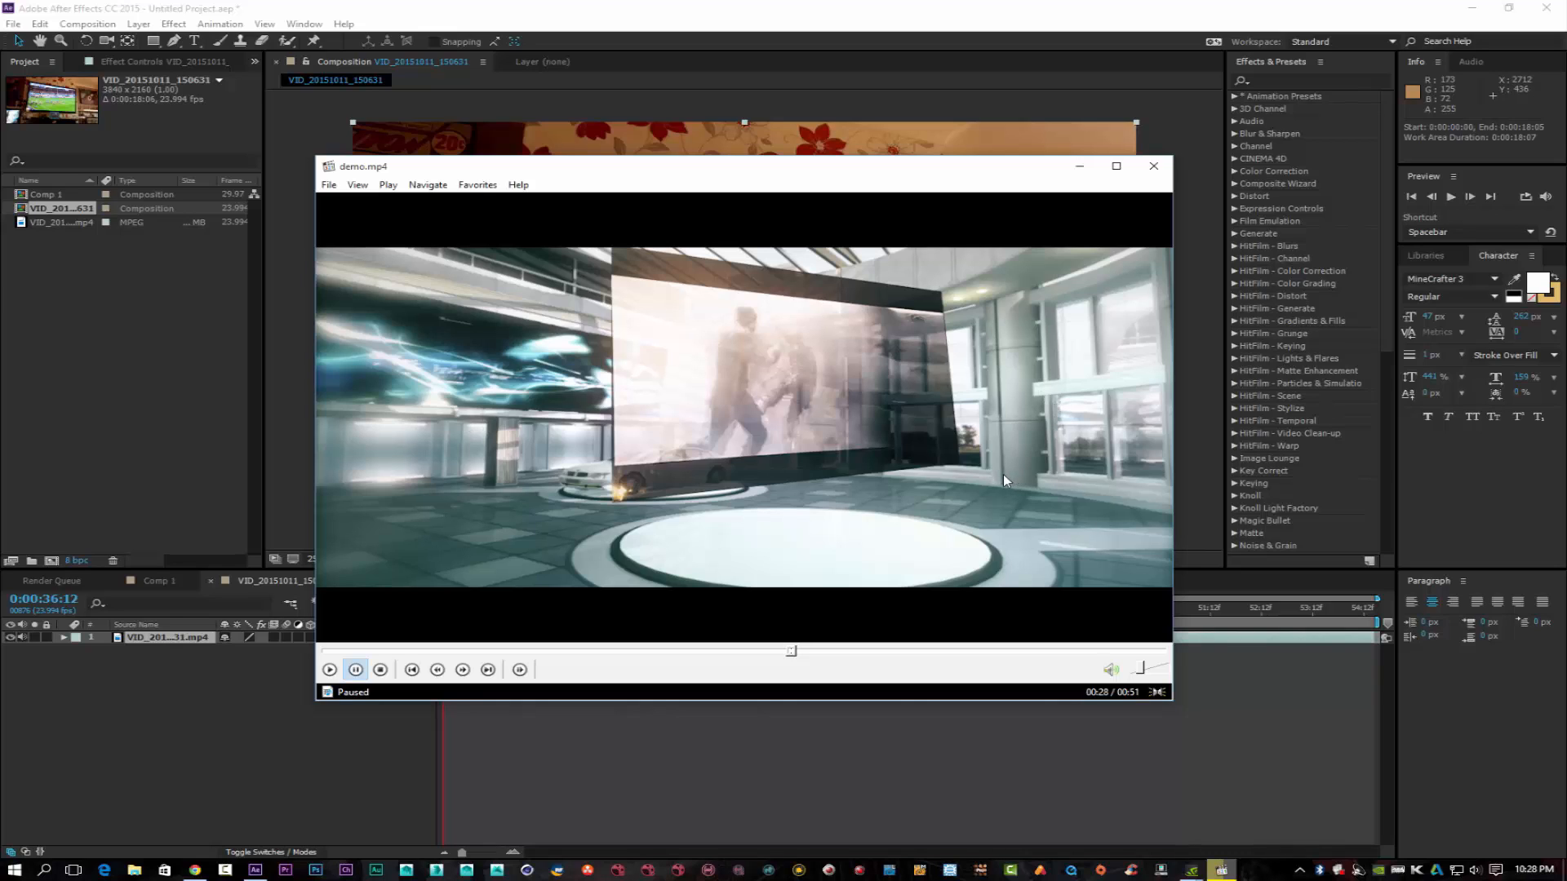
pyautogui.click(387, 650)
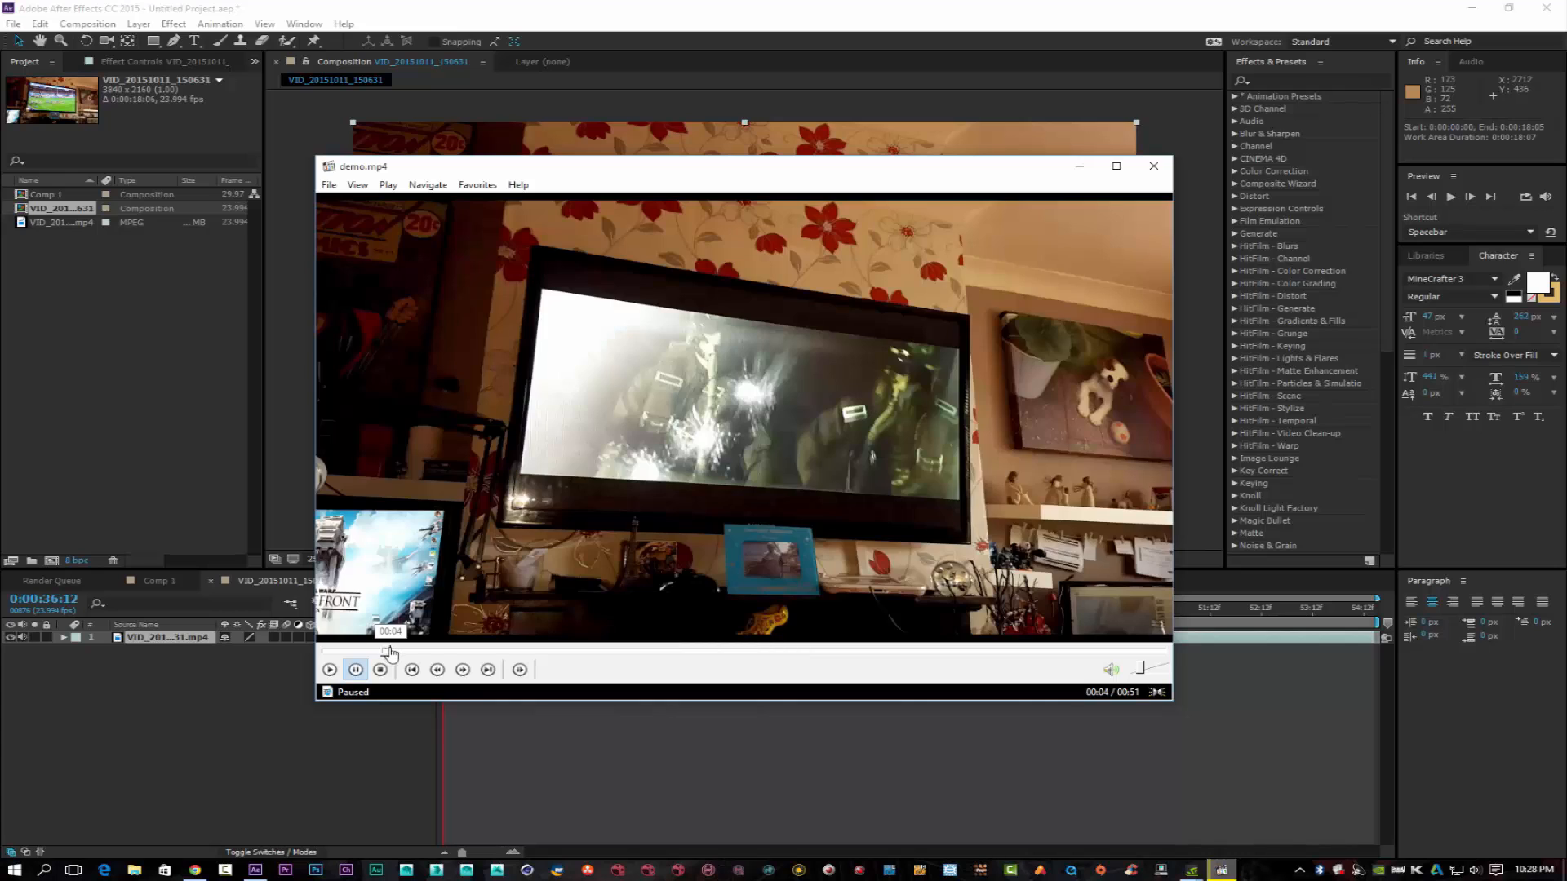
pyautogui.click(399, 651)
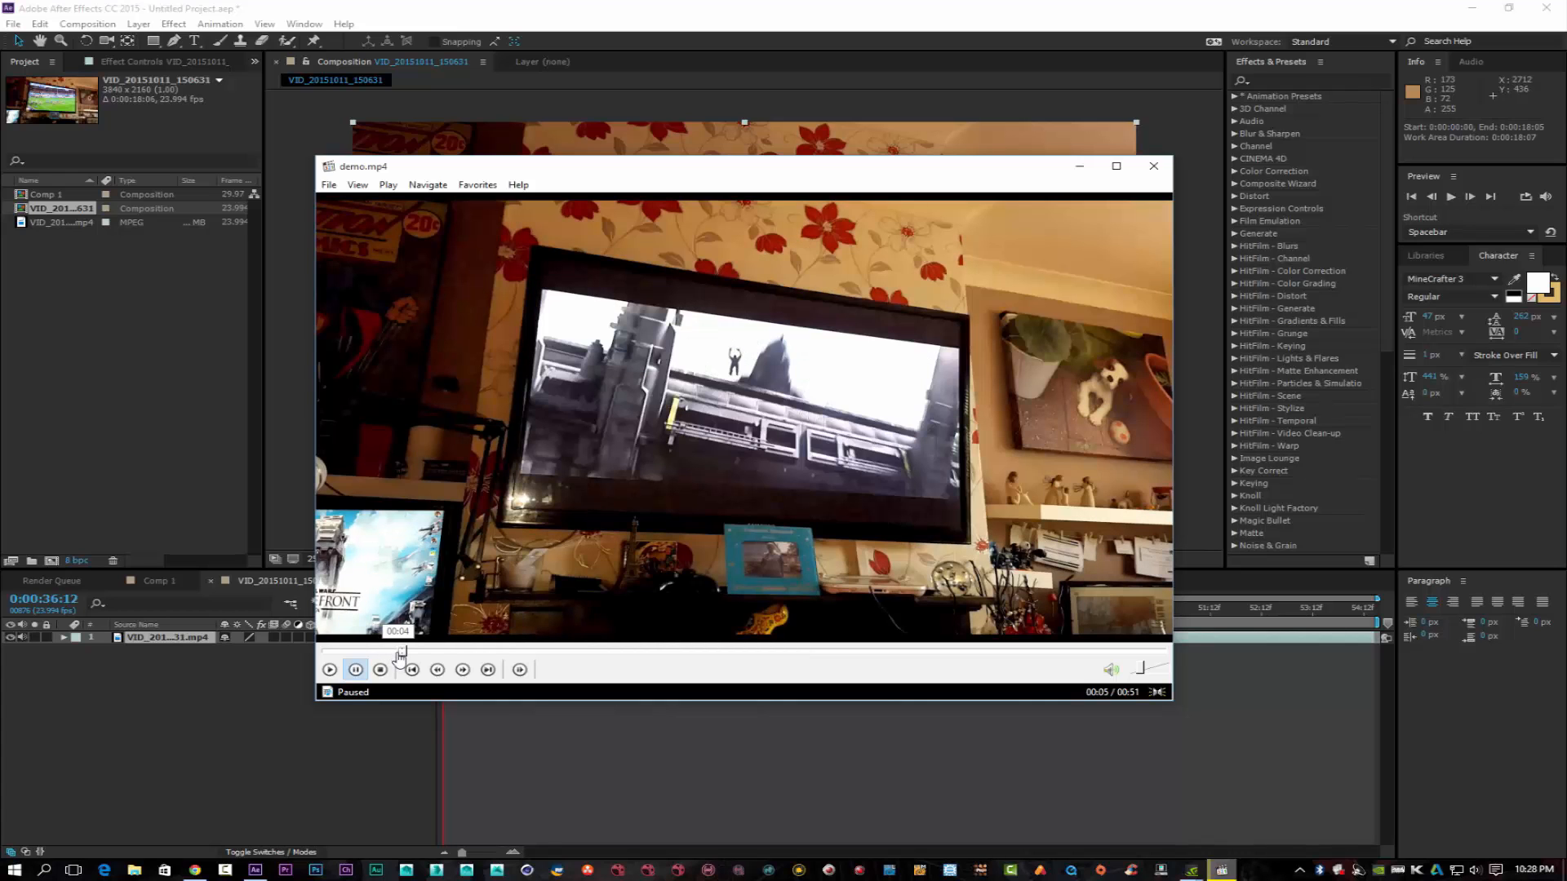
pyautogui.click(499, 651)
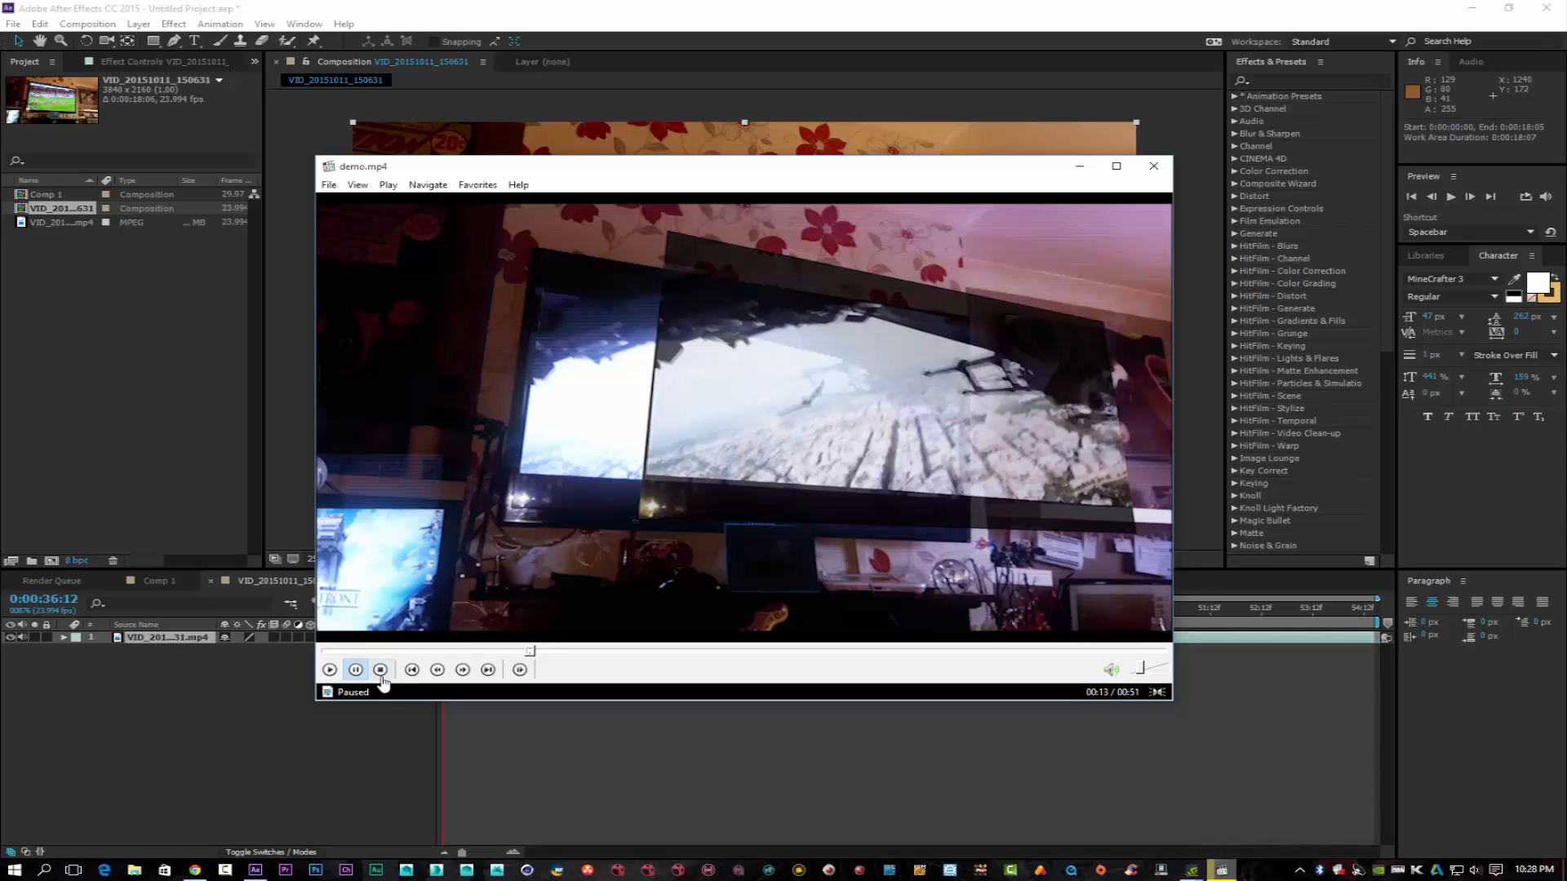
pyautogui.click(1152, 167)
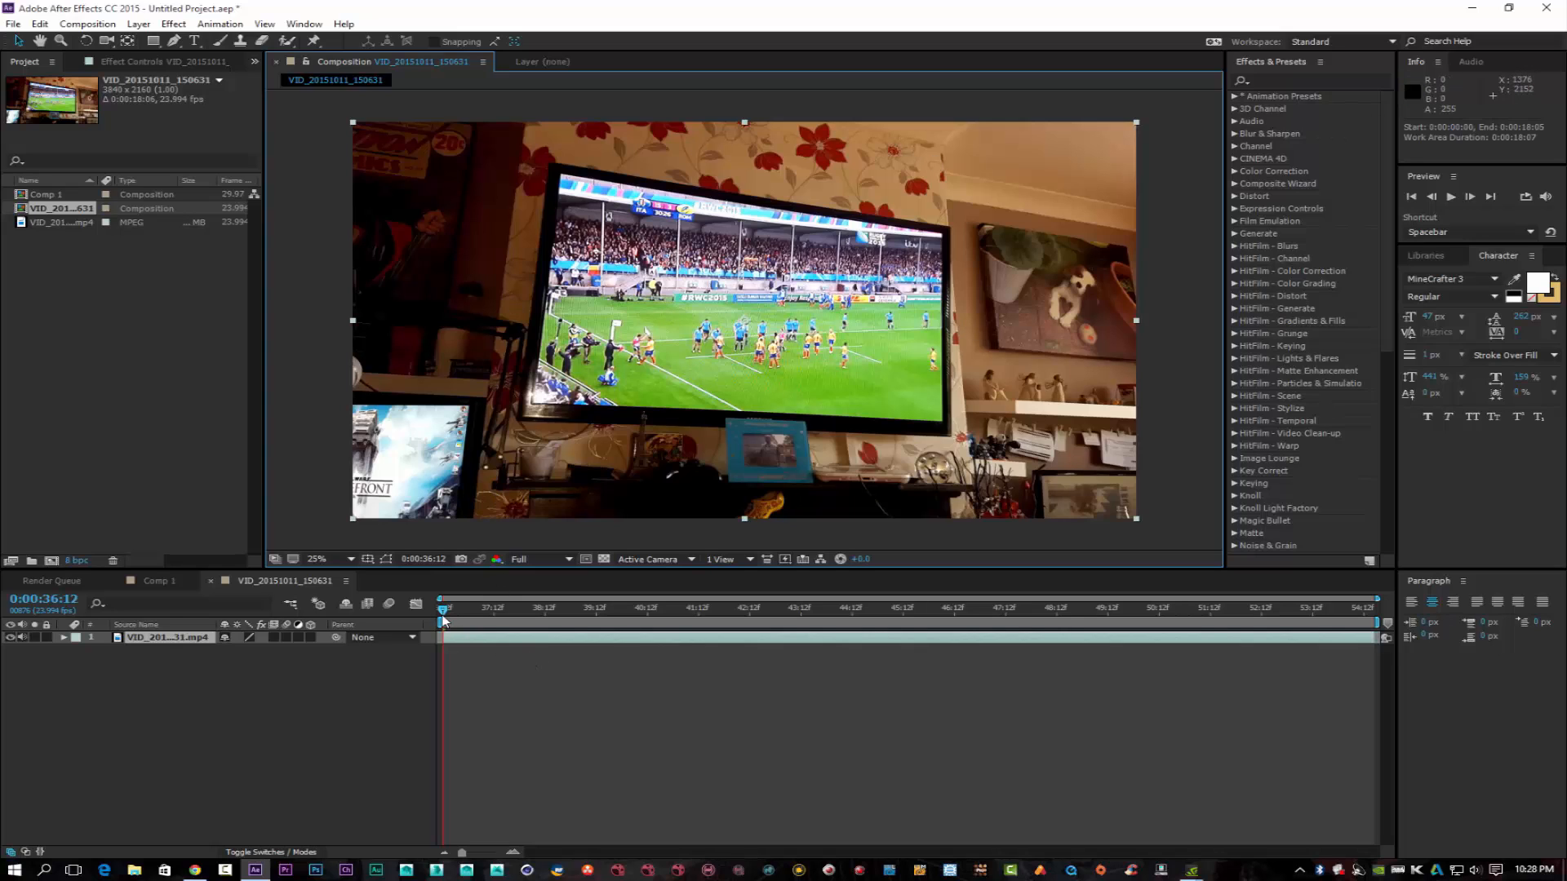
# Preview the opening seconds of the TV footage composition and return the playhead to its start at 0:00:36:12
pyautogui.moveTo(441, 620)
pyautogui.mouseDown()
pyautogui.moveTo(645, 618)
pyautogui.moveTo(441, 618)
pyautogui.mouseUp()
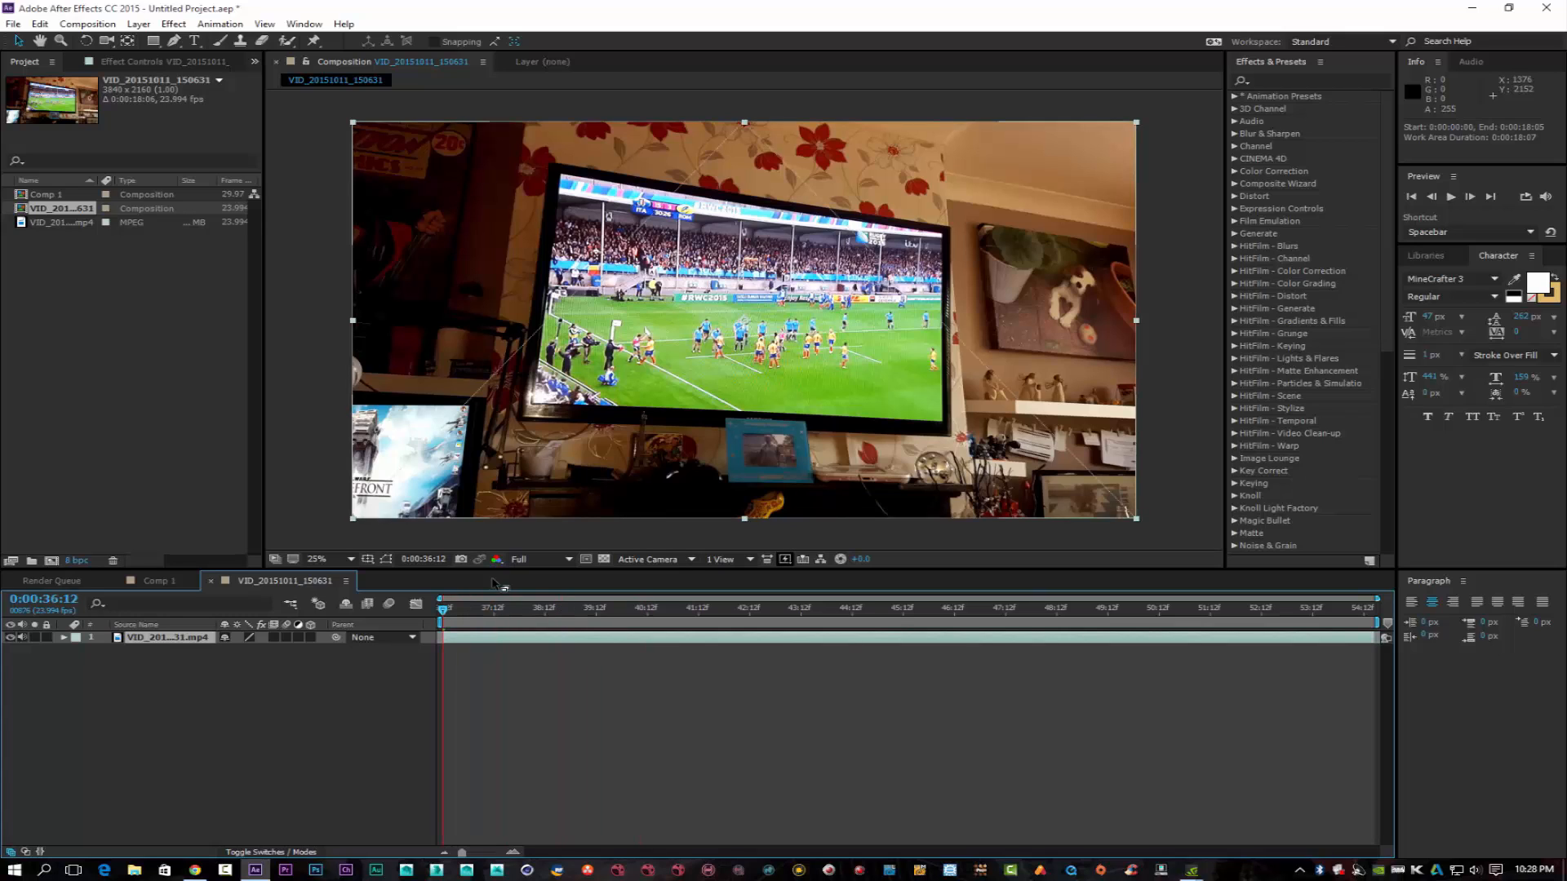
pyautogui.click(1450, 196)
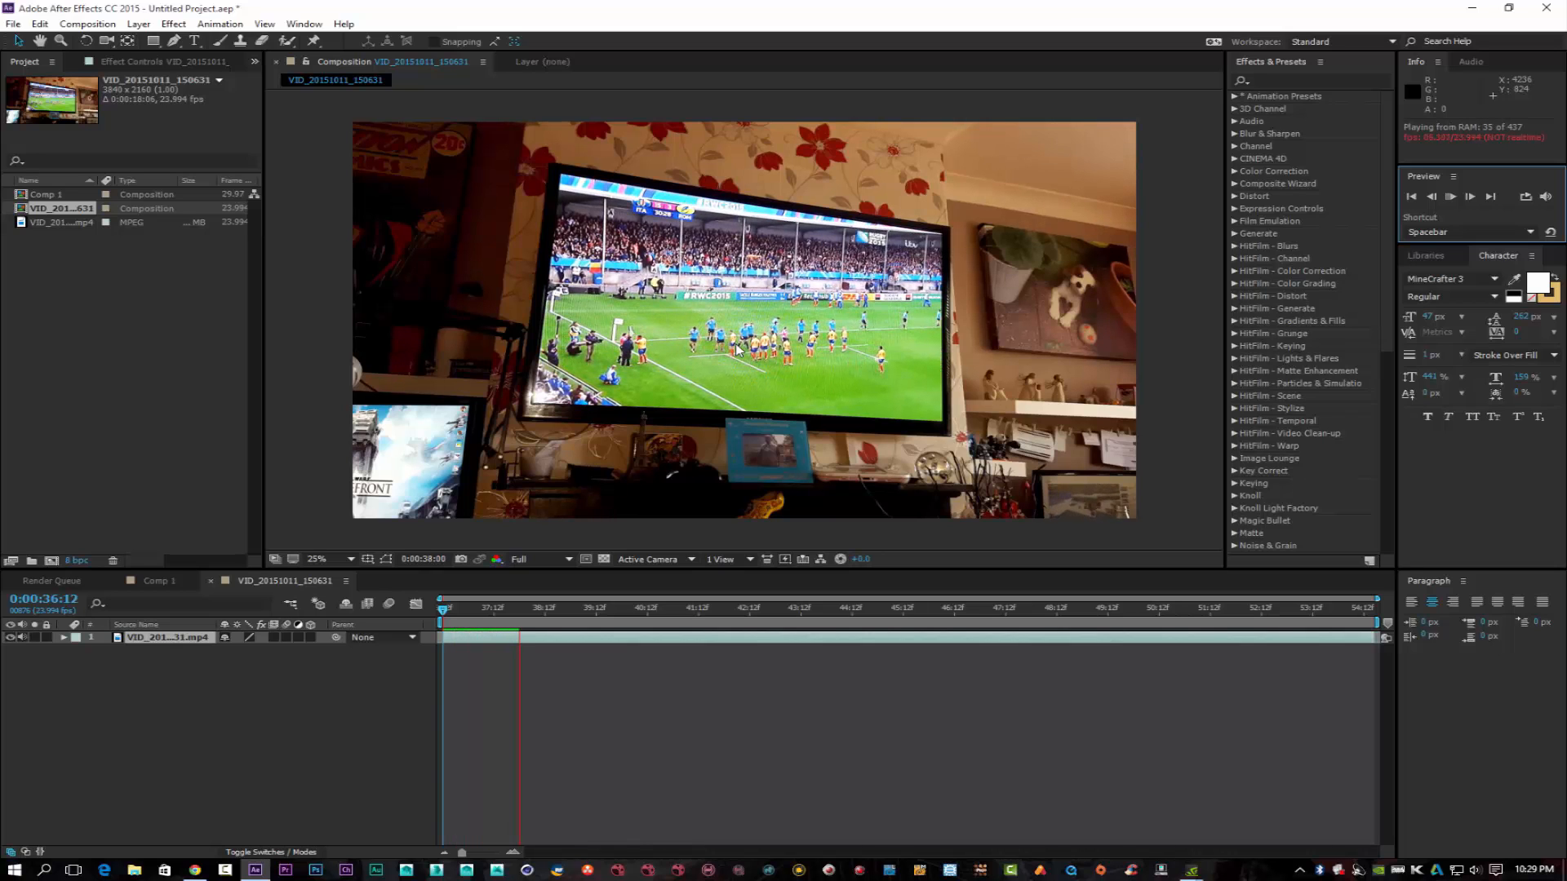
pyautogui.click(1452, 195)
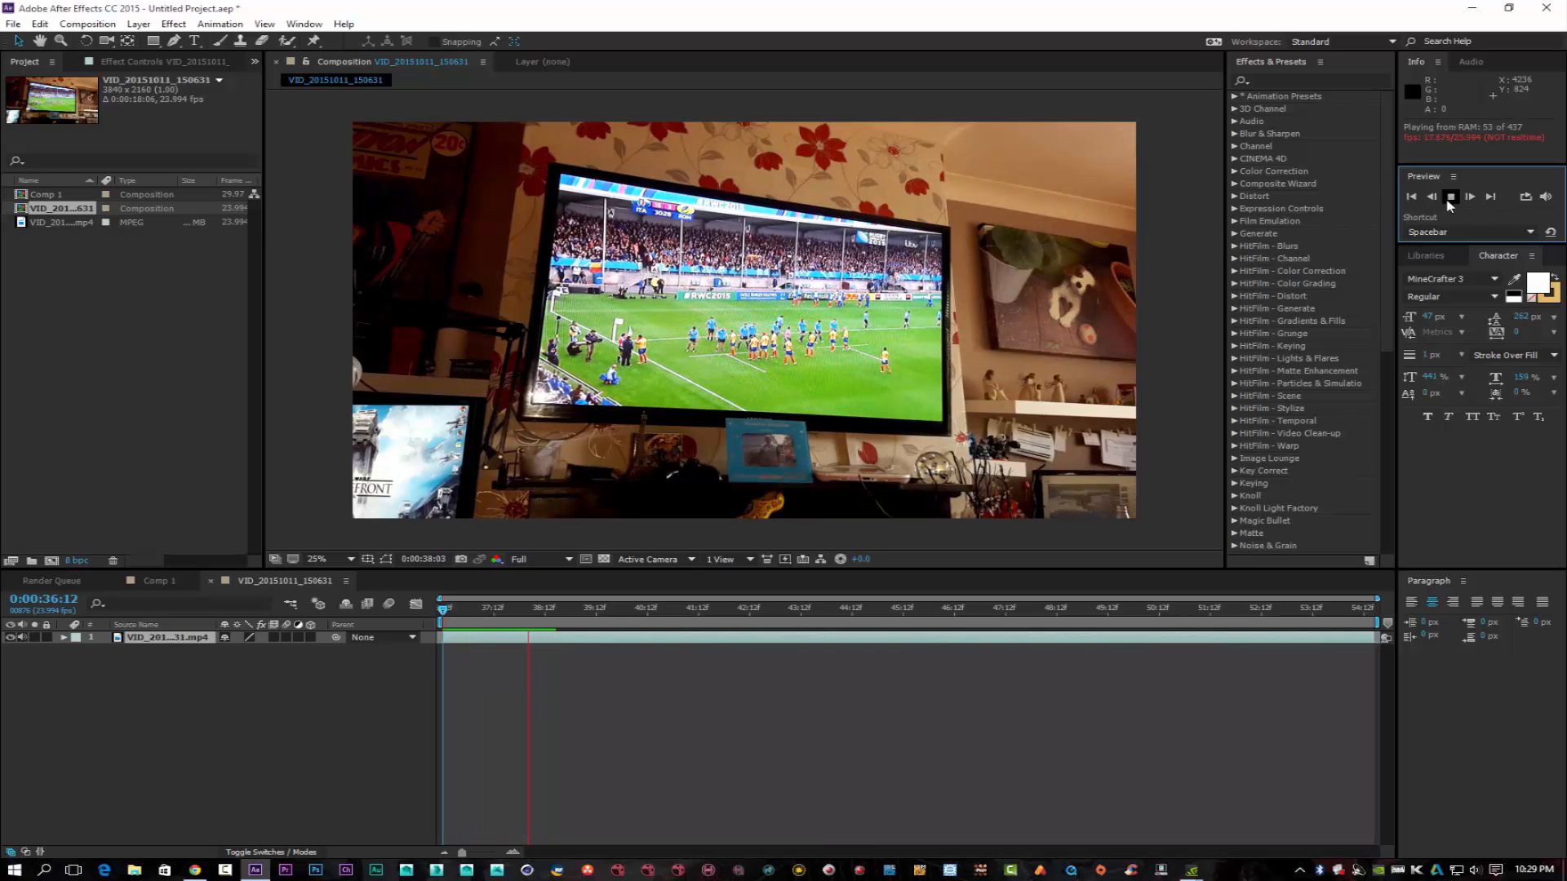
pyautogui.click(1450, 196)
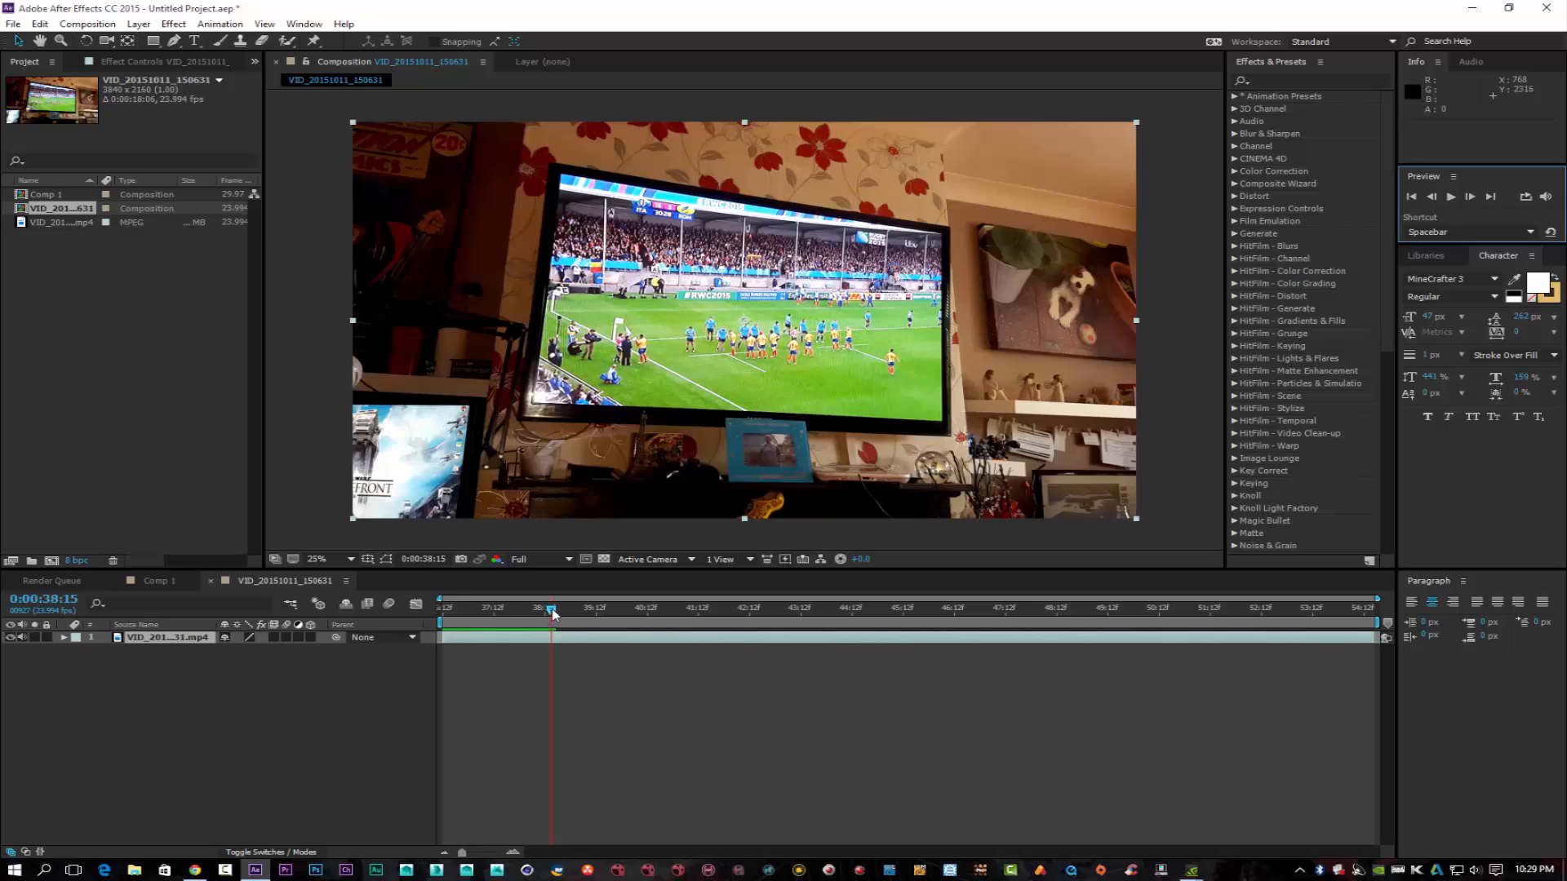
pyautogui.moveTo(552, 610); pyautogui.dragTo(438, 611)
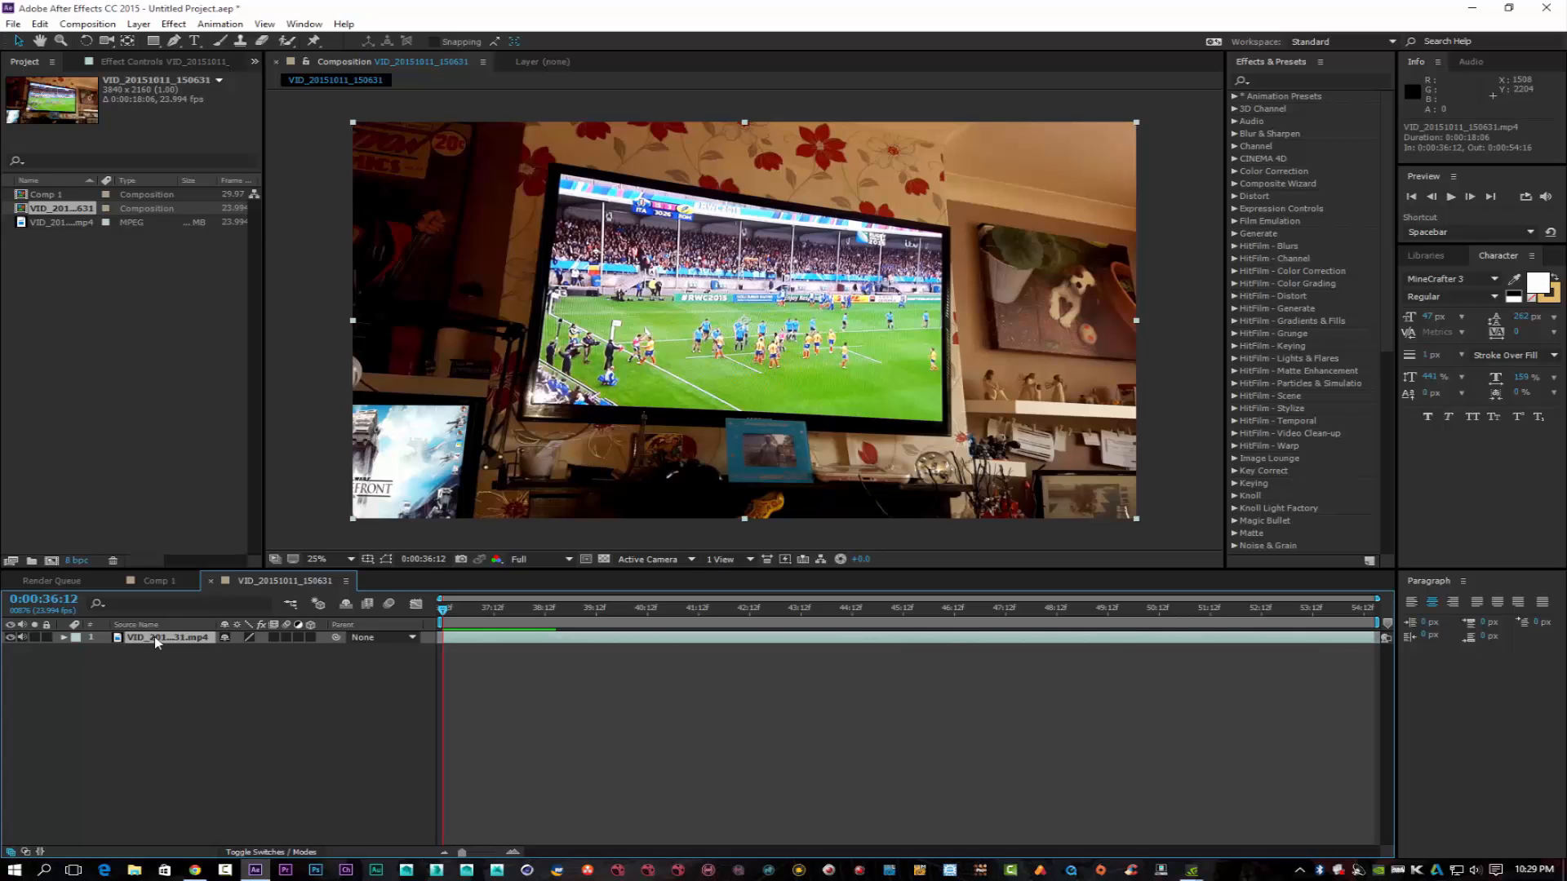
# Duplicate the video layer and rename the upper copy "top screen"
pyautogui.hotkey('ctrl', 'd')
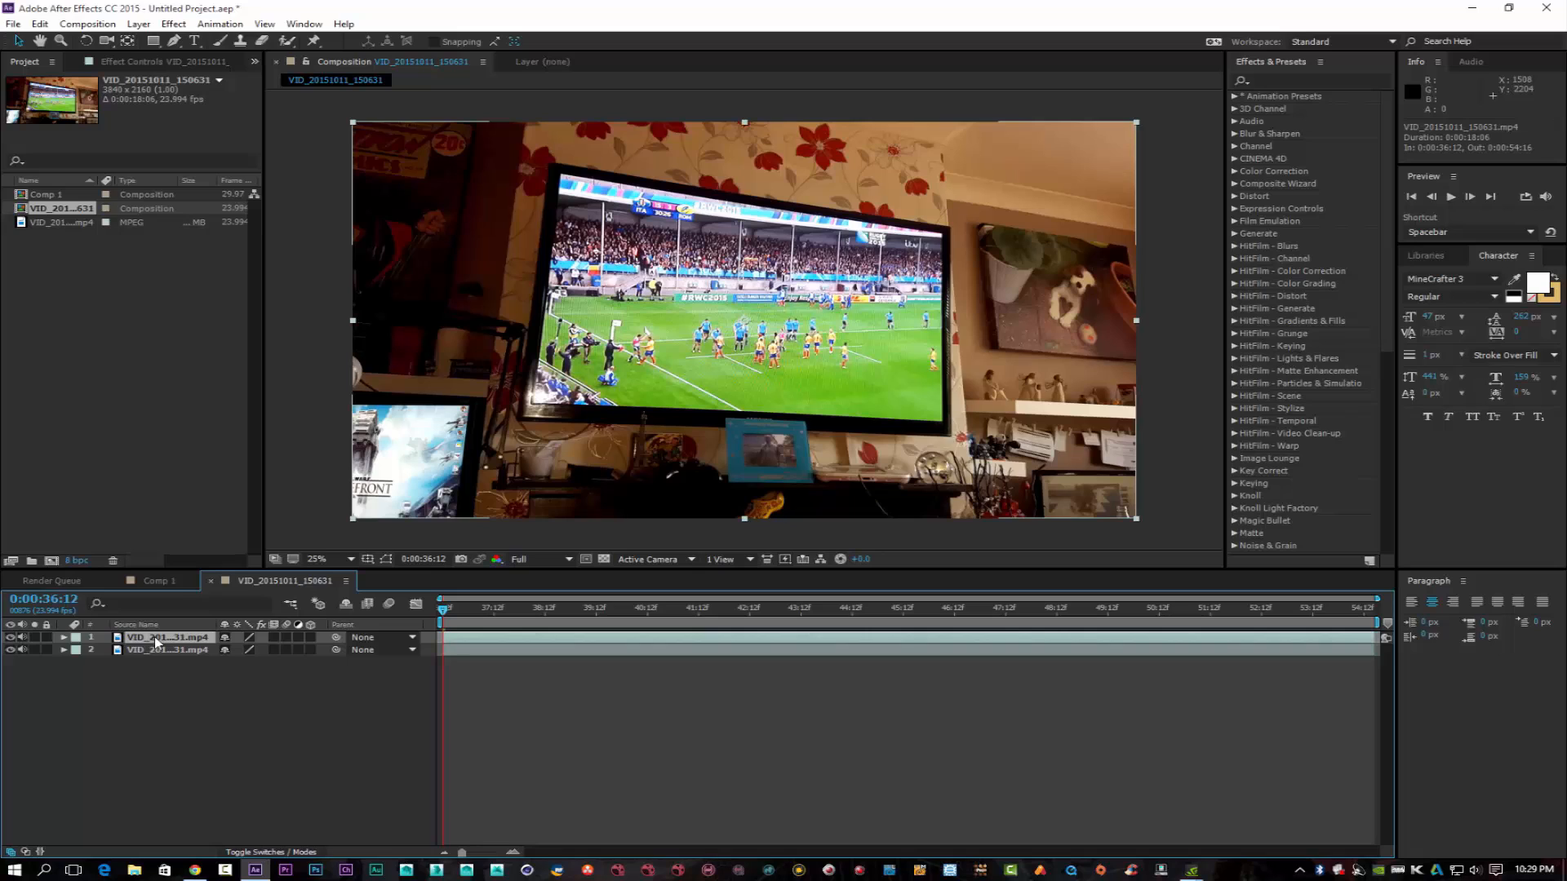
pyautogui.rightClick(156, 642)
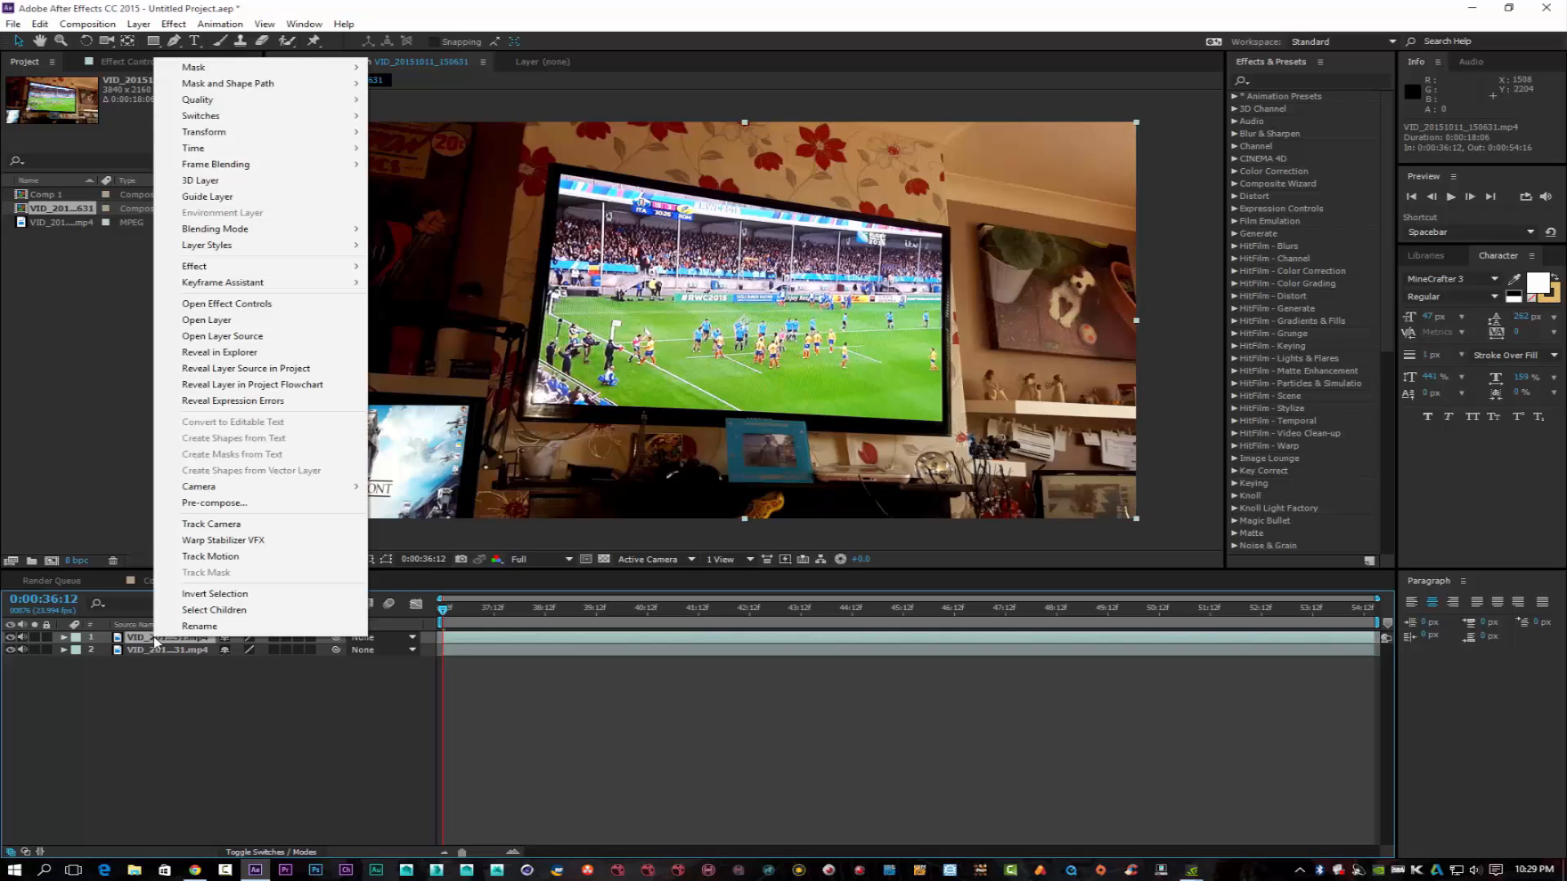
pyautogui.click(171, 626)
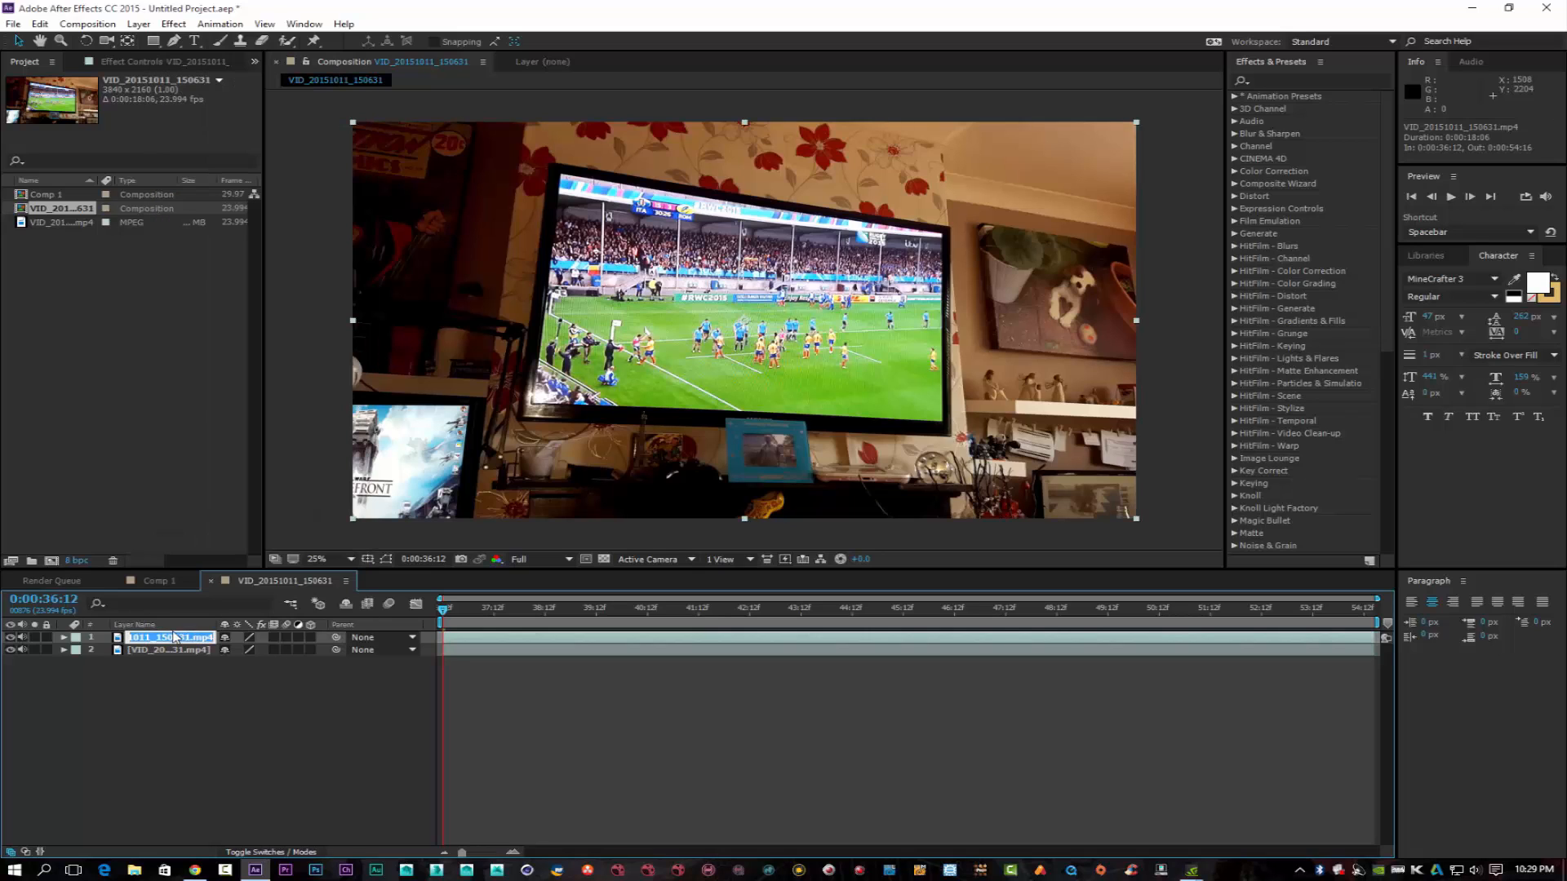
pyautogui.write('top screen')
pyautogui.press('Return')
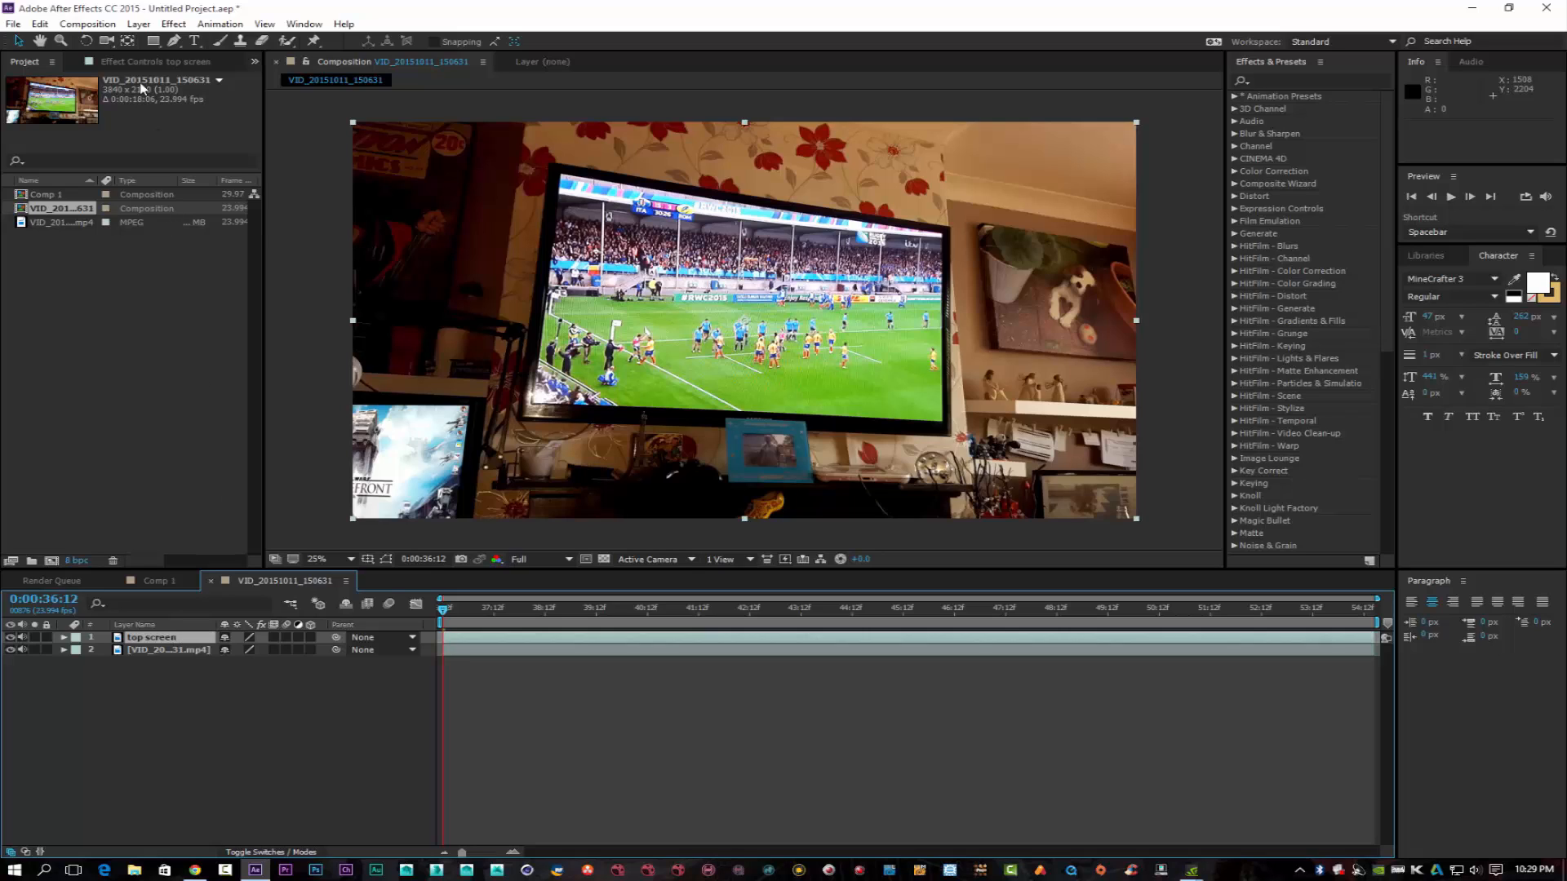
# Draw a closed four-point Pen mask on the top screen layer around the corners of the TV picture
pyautogui.click(176, 42)
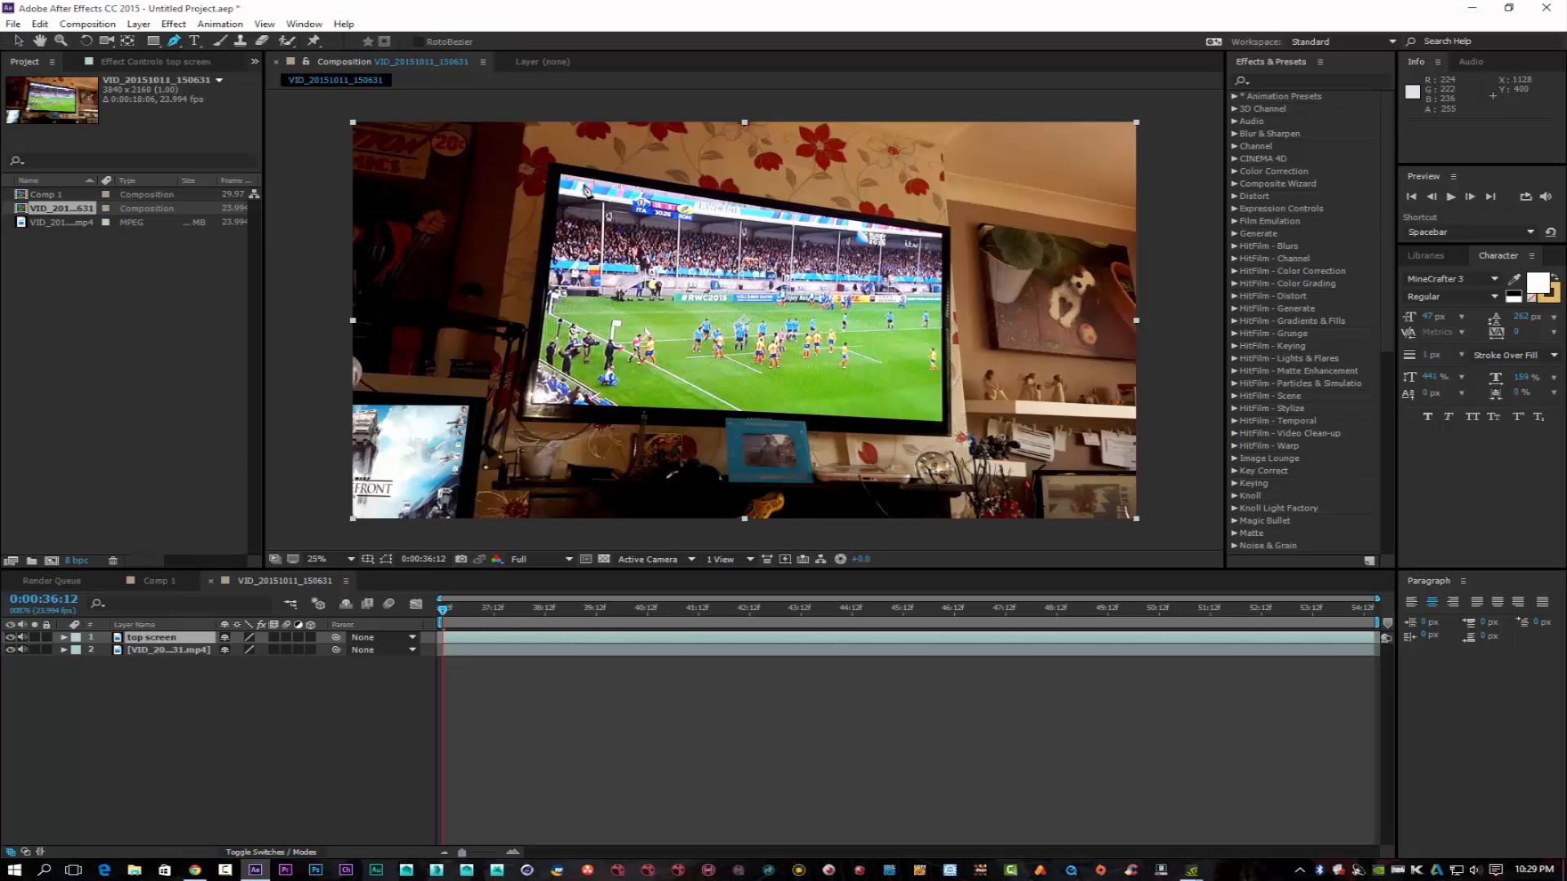
pyautogui.press('.')
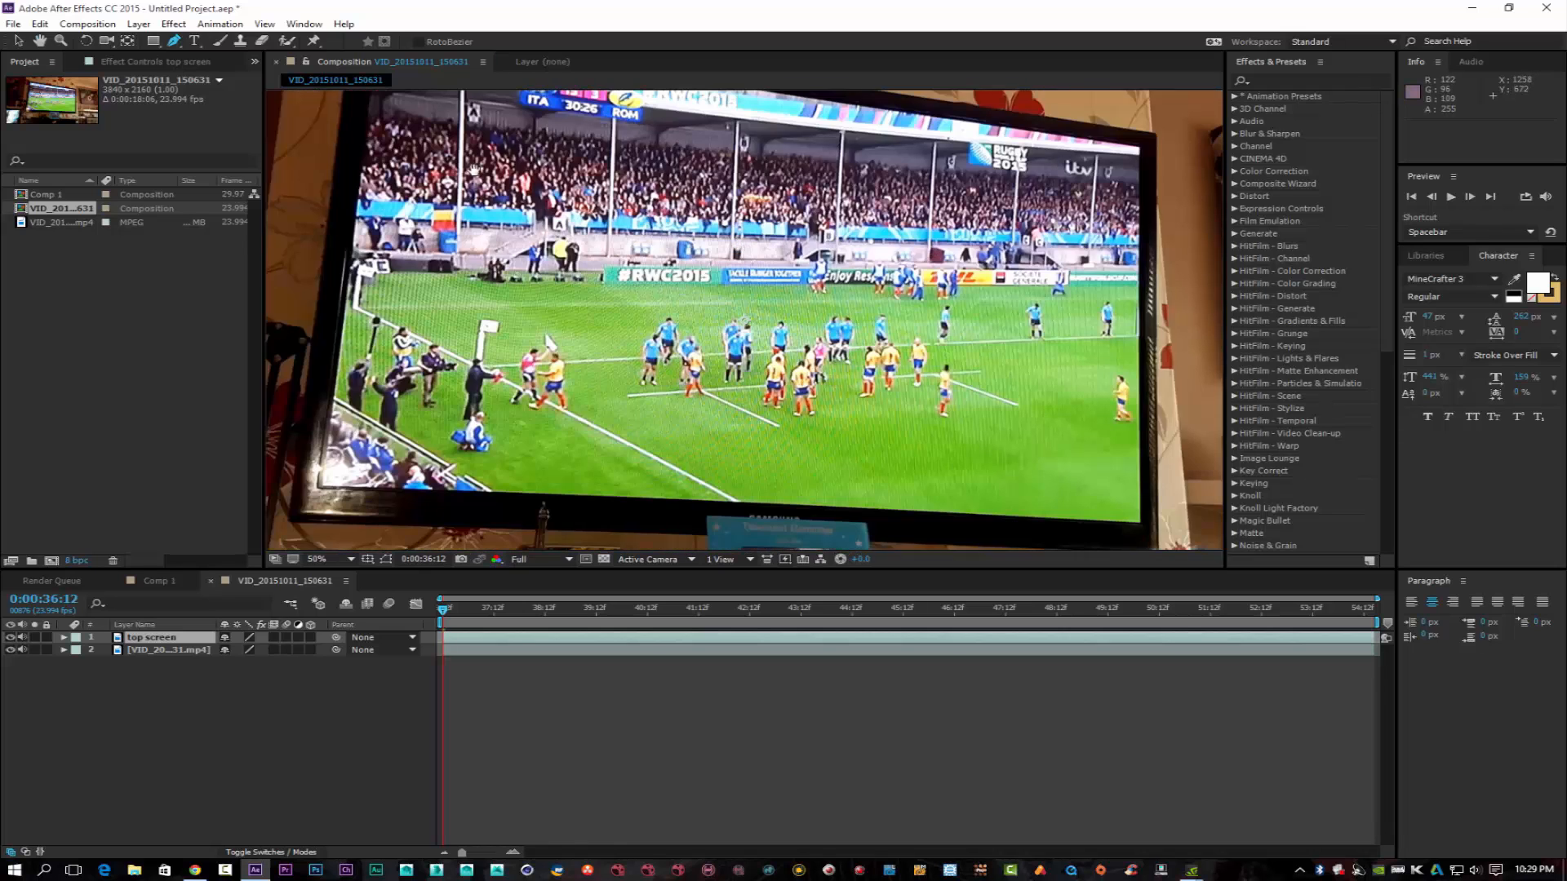
pyautogui.moveTo(478, 196); pyautogui.dragTo(511, 296)
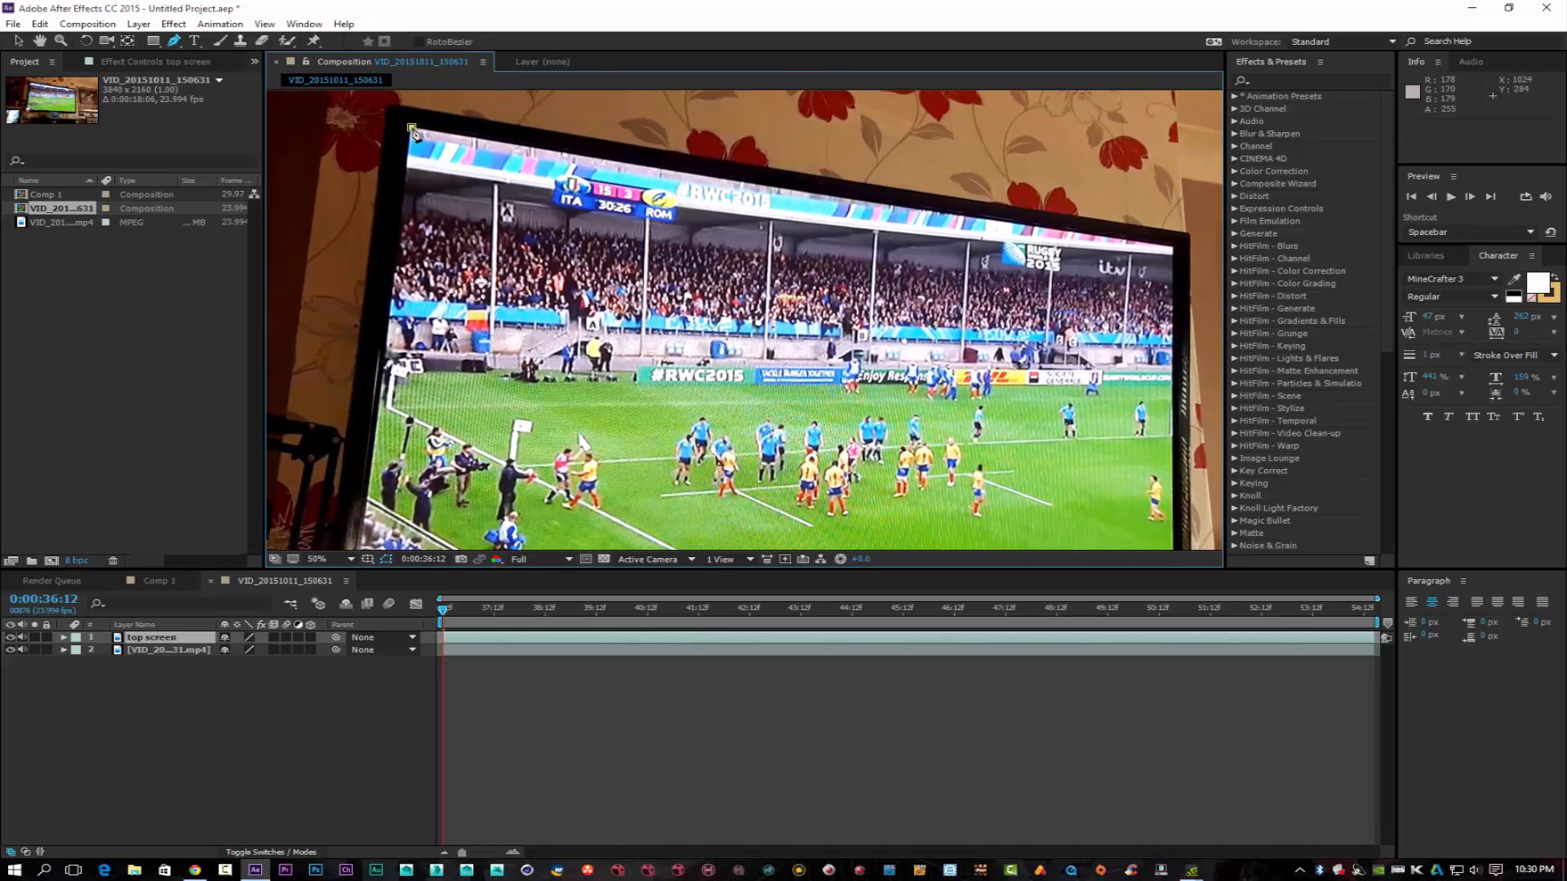
pyautogui.click(413, 132)
pyautogui.scroll(-3, 392, 457)
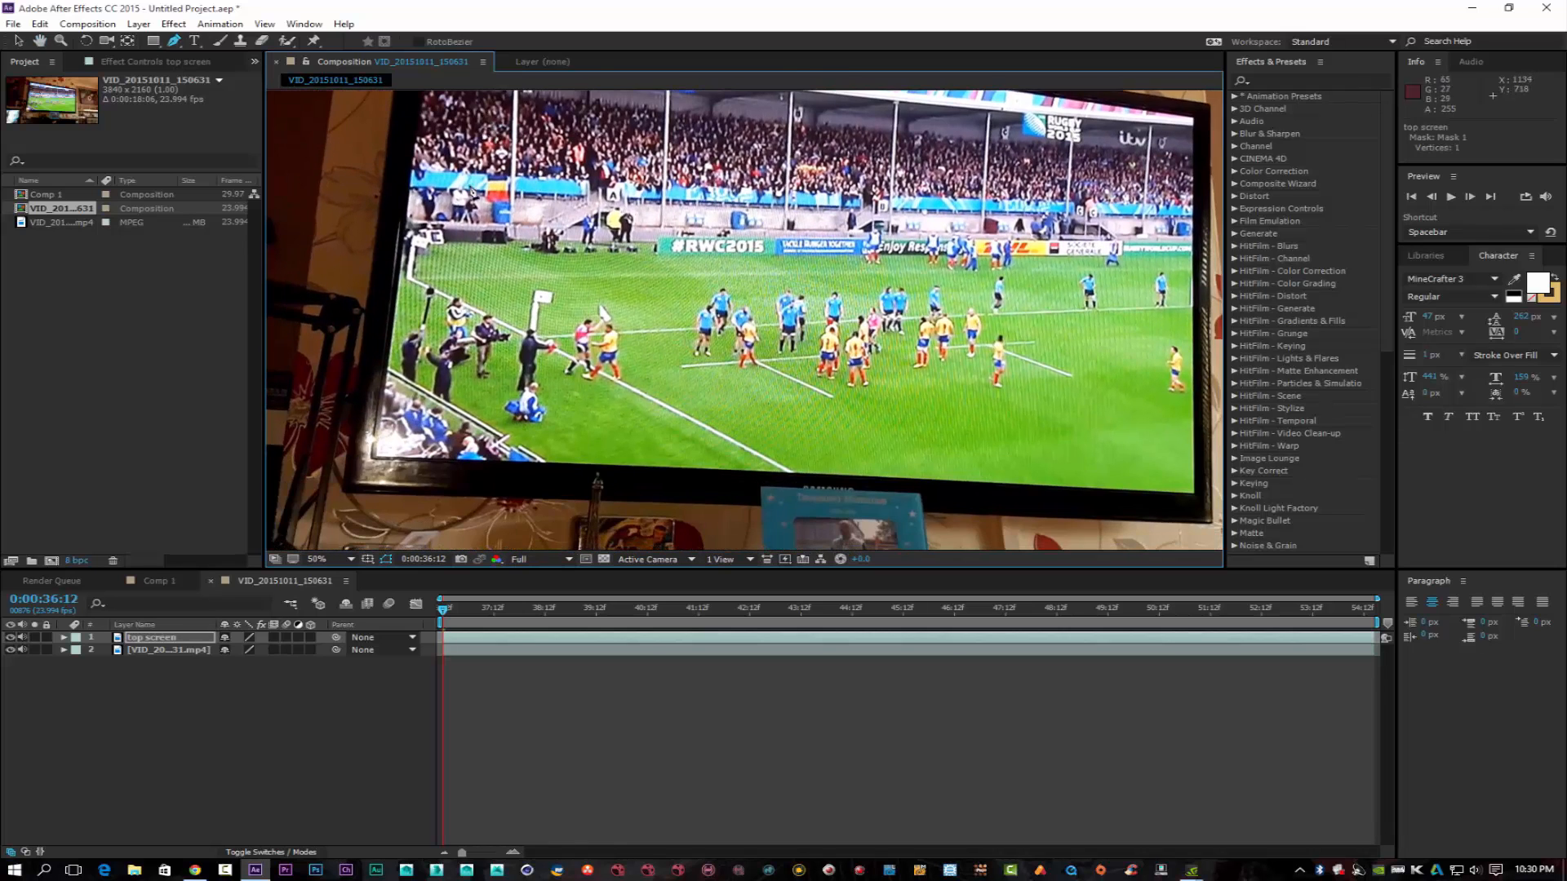
pyautogui.click(373, 458)
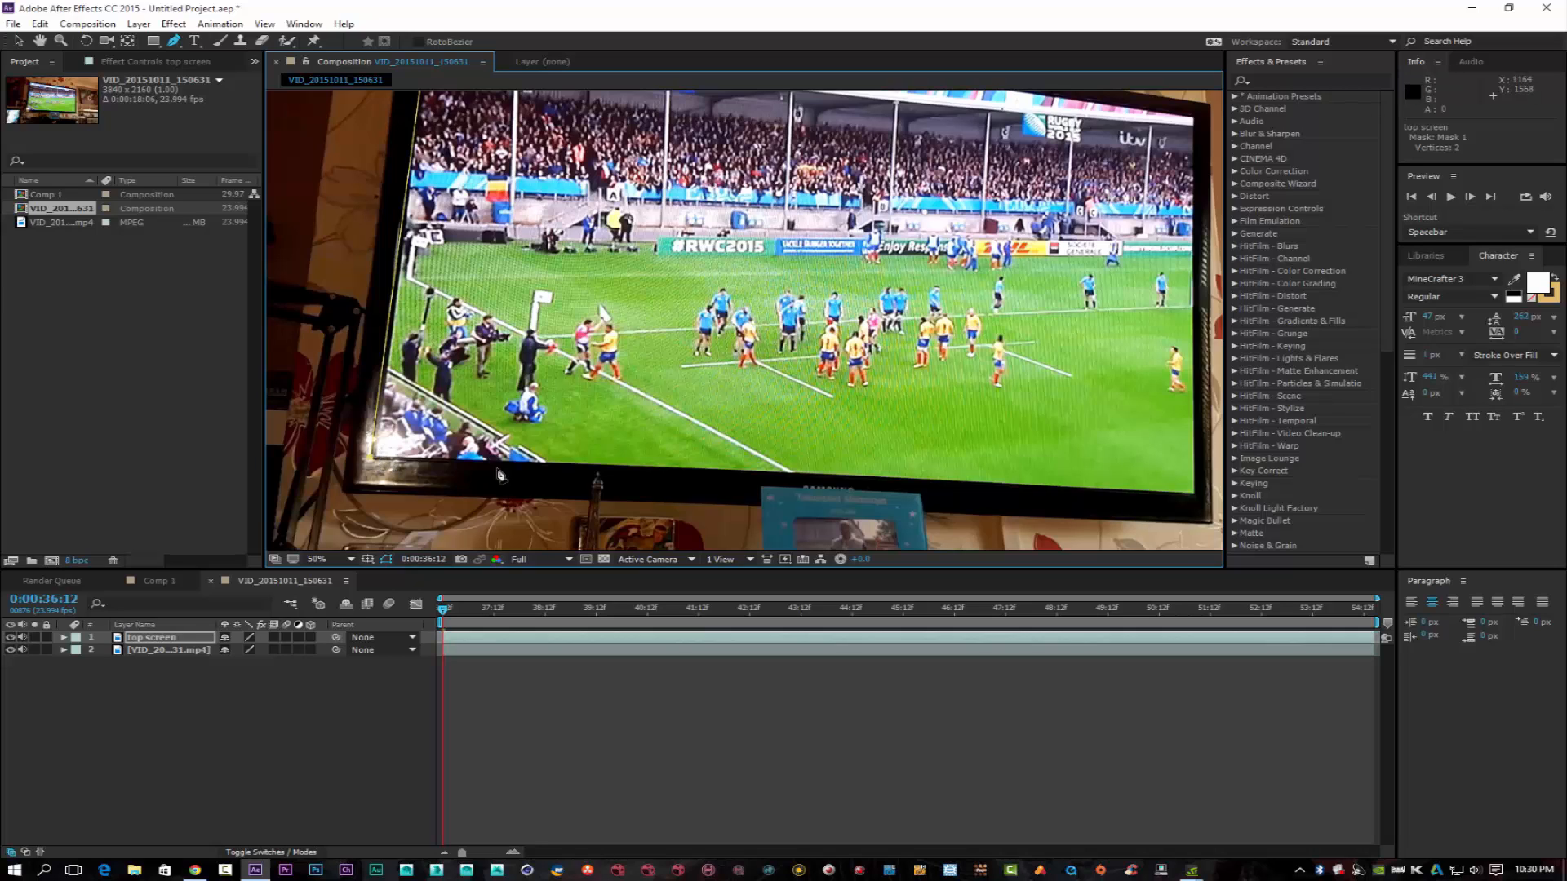
pyautogui.click(1193, 493)
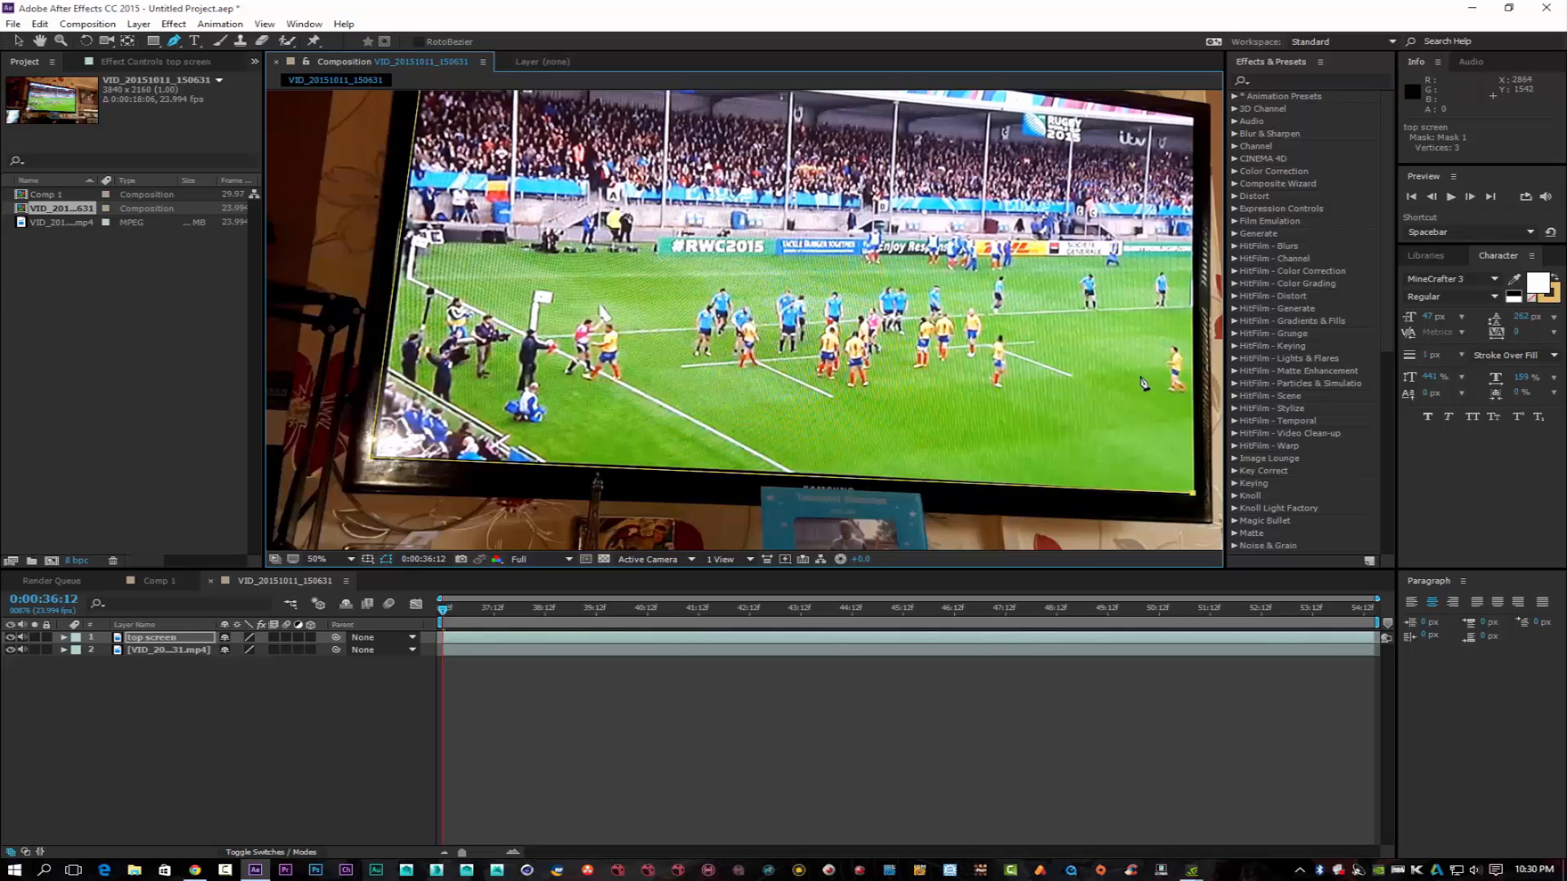
pyautogui.click(1194, 118)
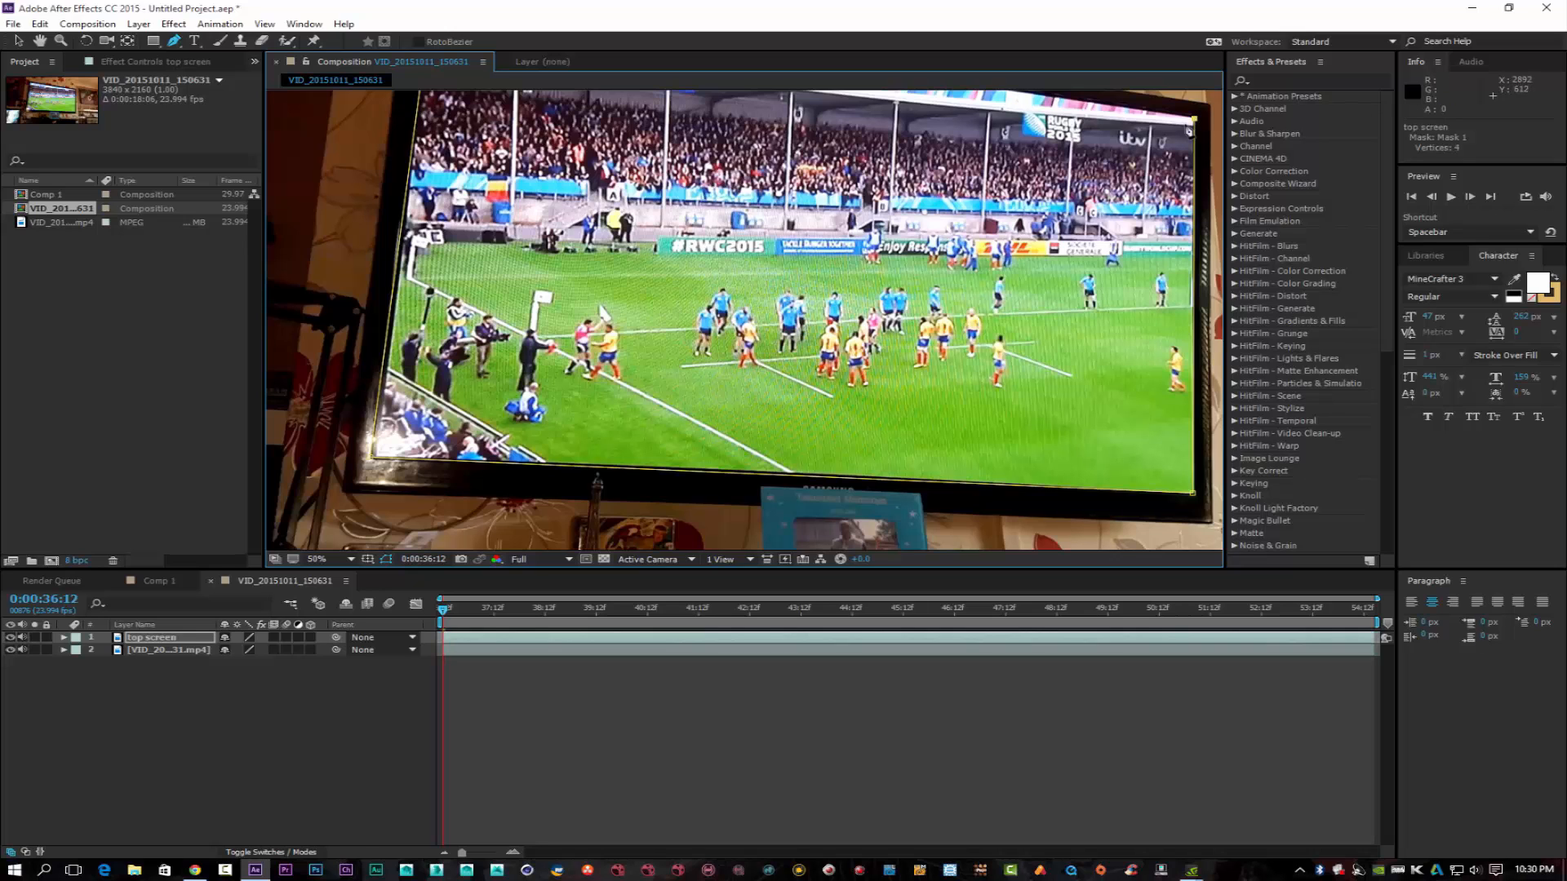
pyautogui.moveTo(568, 92); pyautogui.dragTo(585, 211)
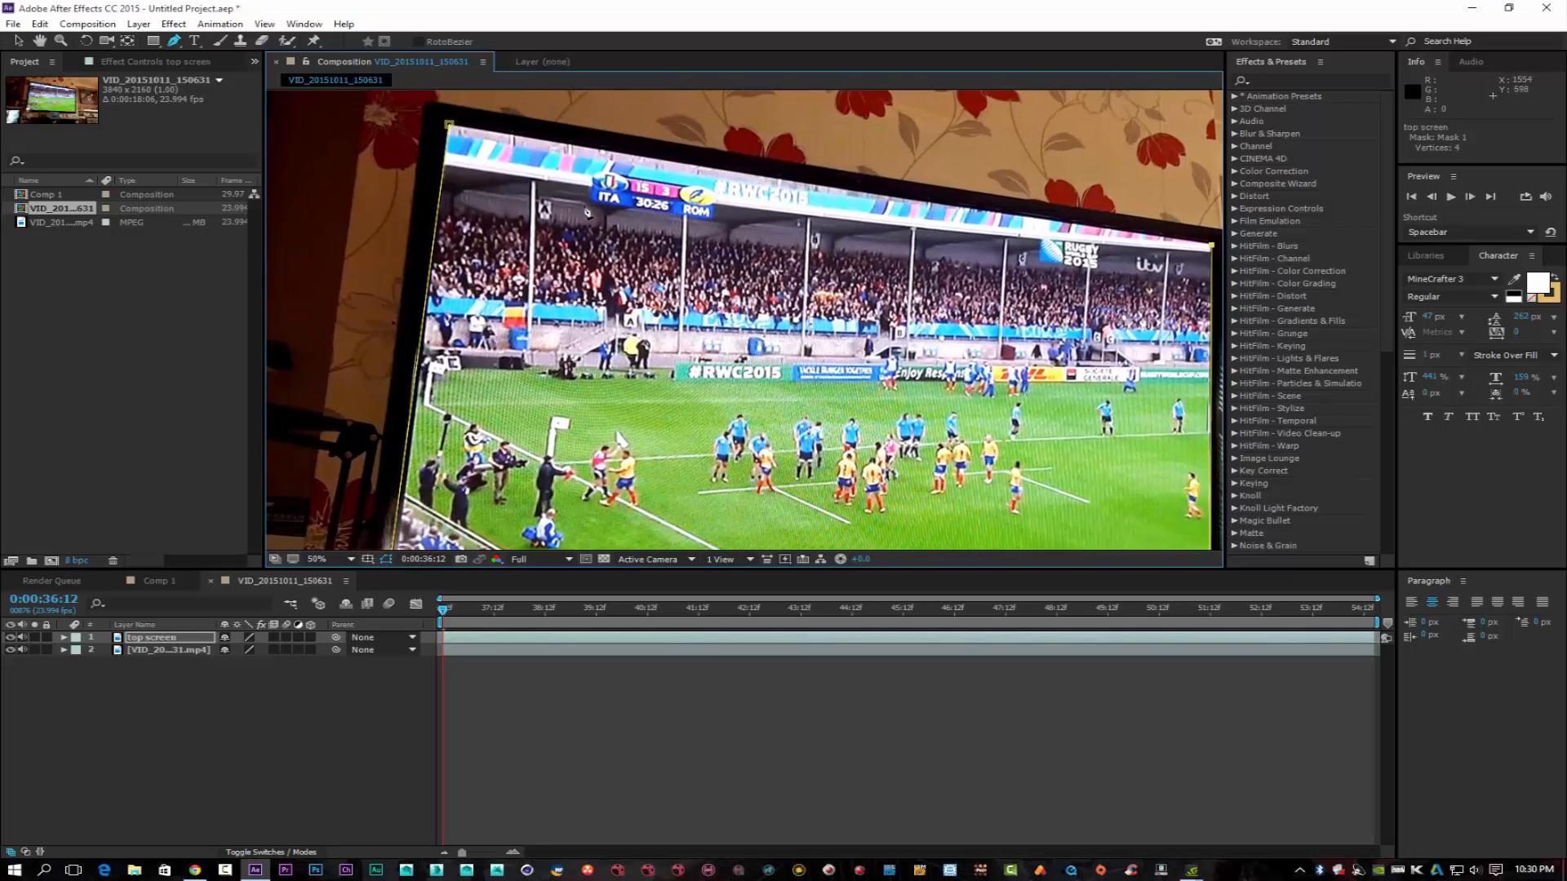
pyautogui.click(449, 126)
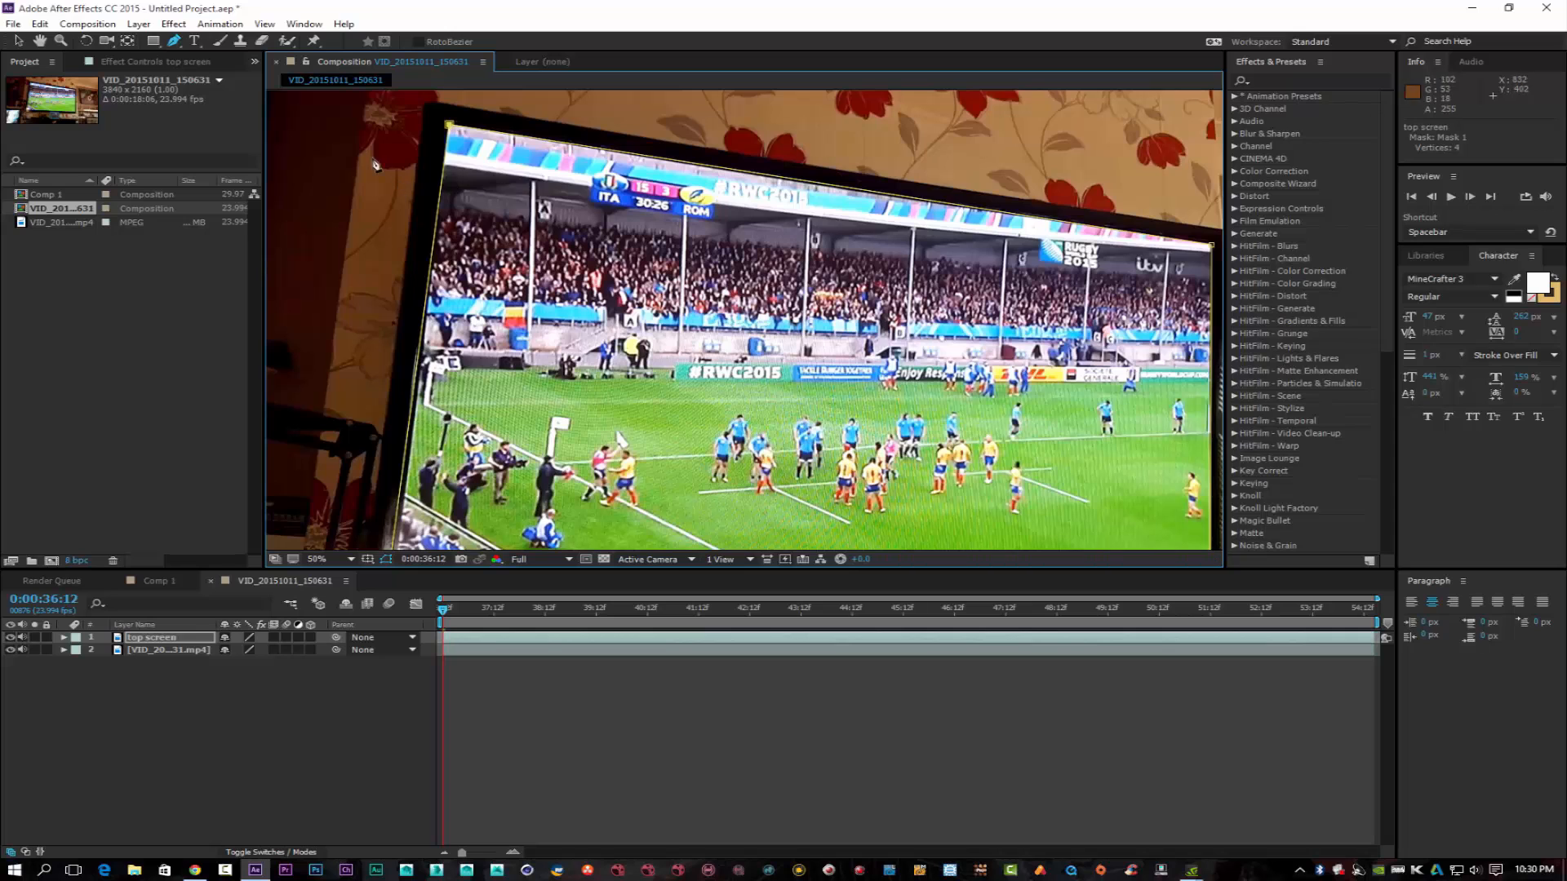
pyautogui.moveTo(903, 416); pyautogui.dragTo(850, 326)
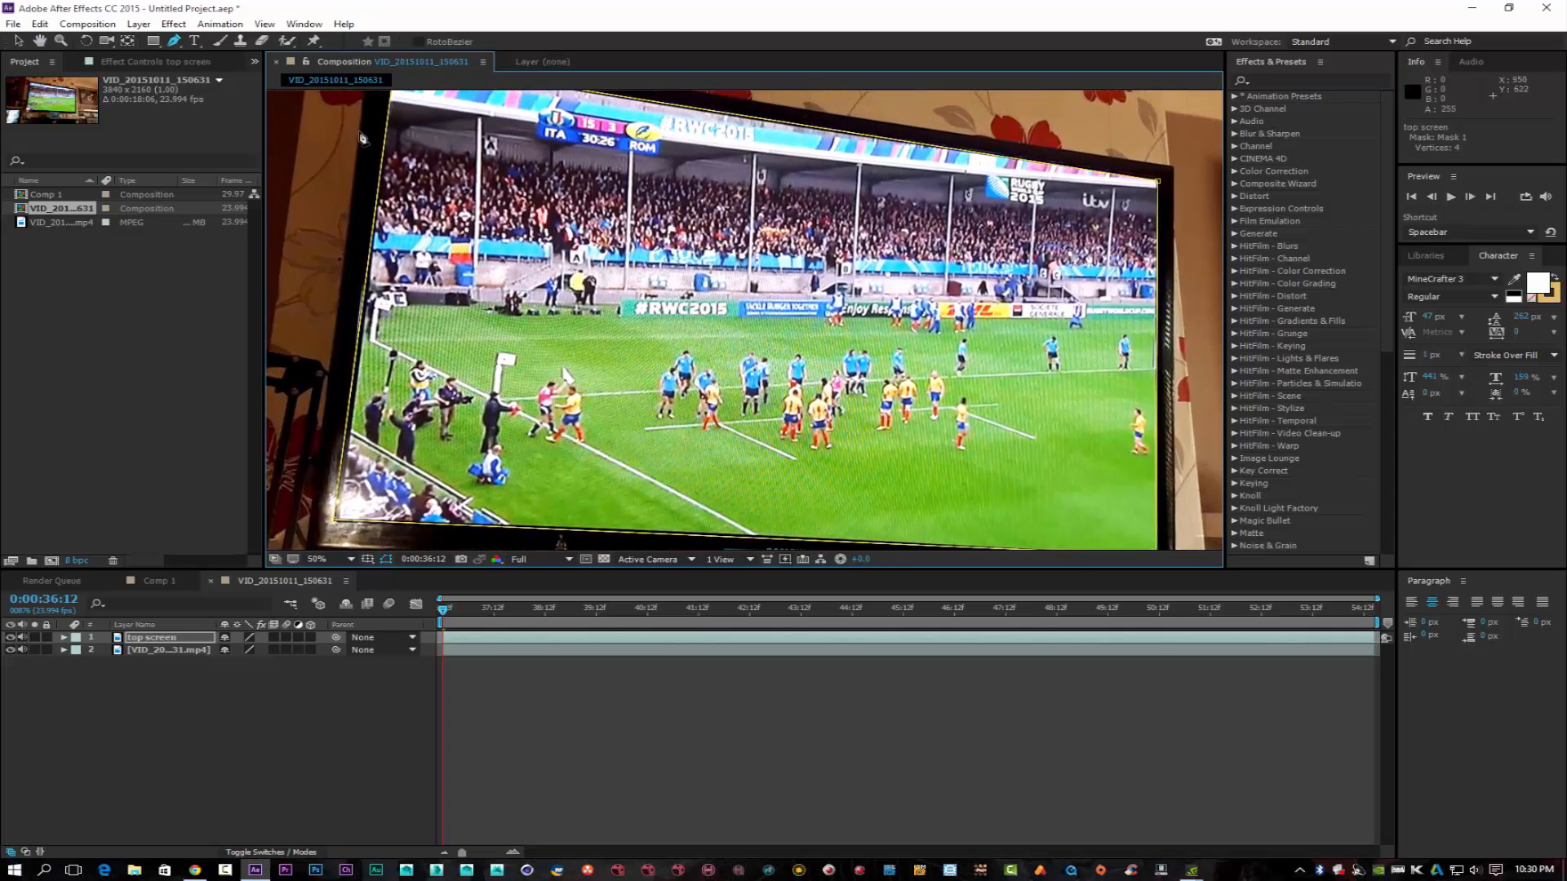
pyautogui.click(18, 41)
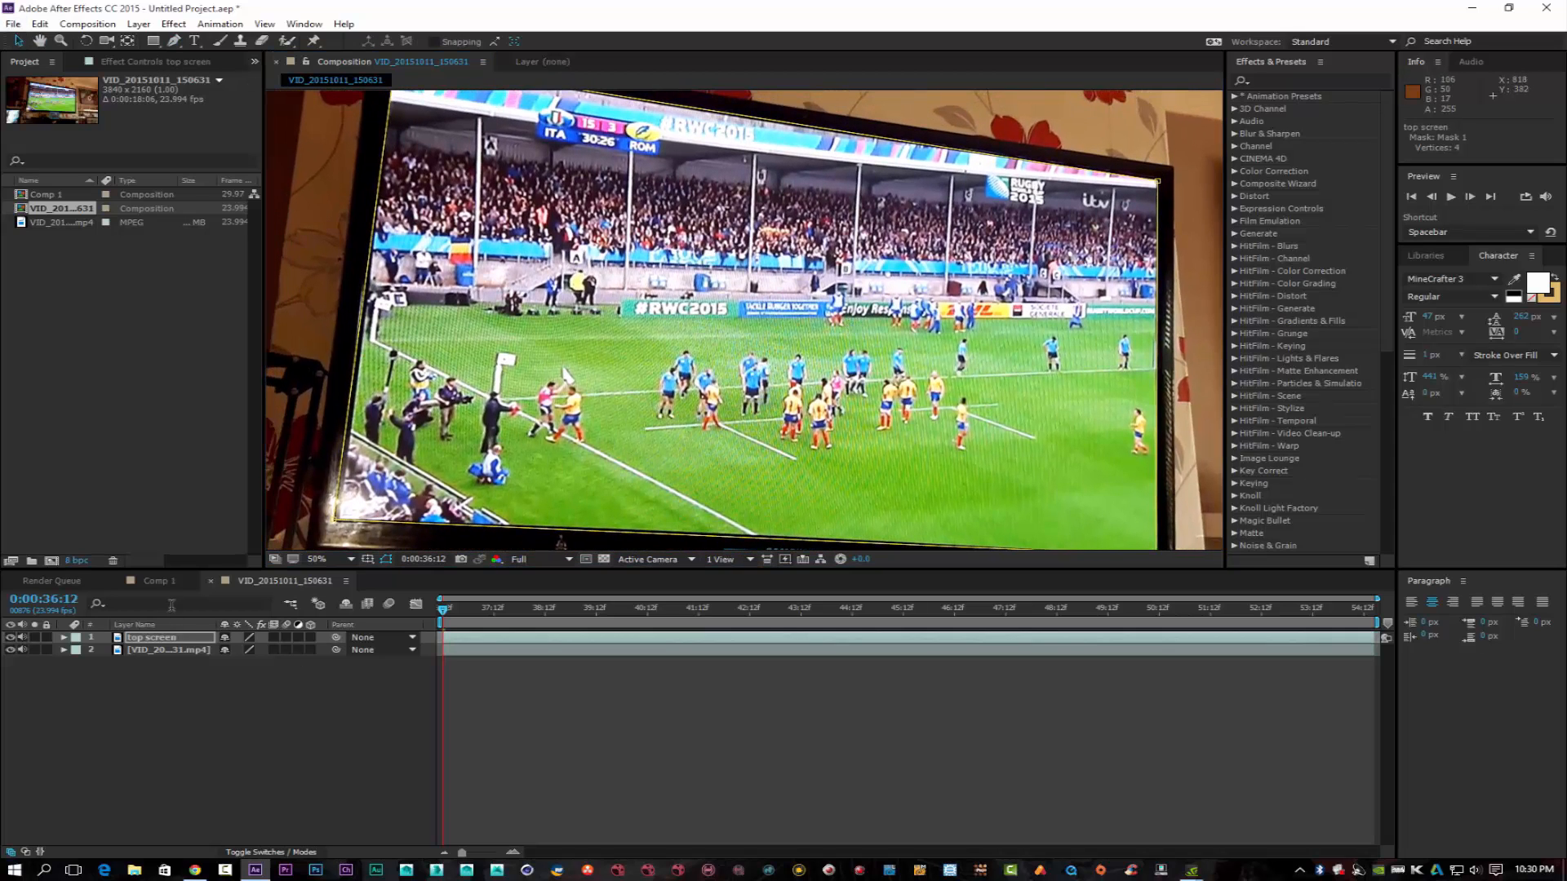
# Make the top screen layer a 3D layer and hide the mask outlines in the composition view
pyautogui.click(311, 638)
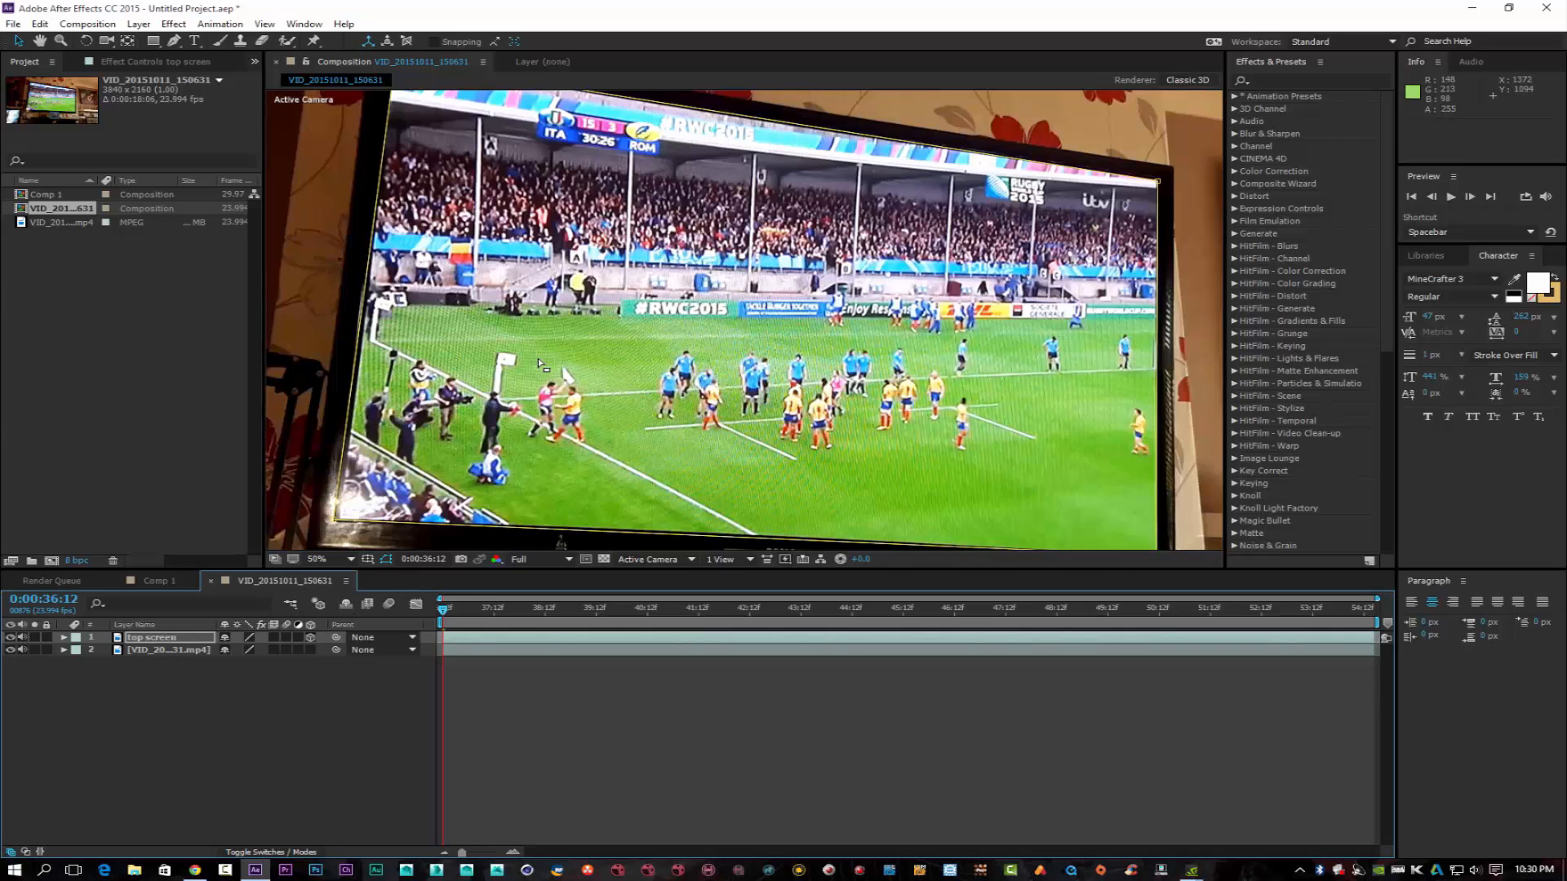
pyautogui.scroll(-1, 538, 377)
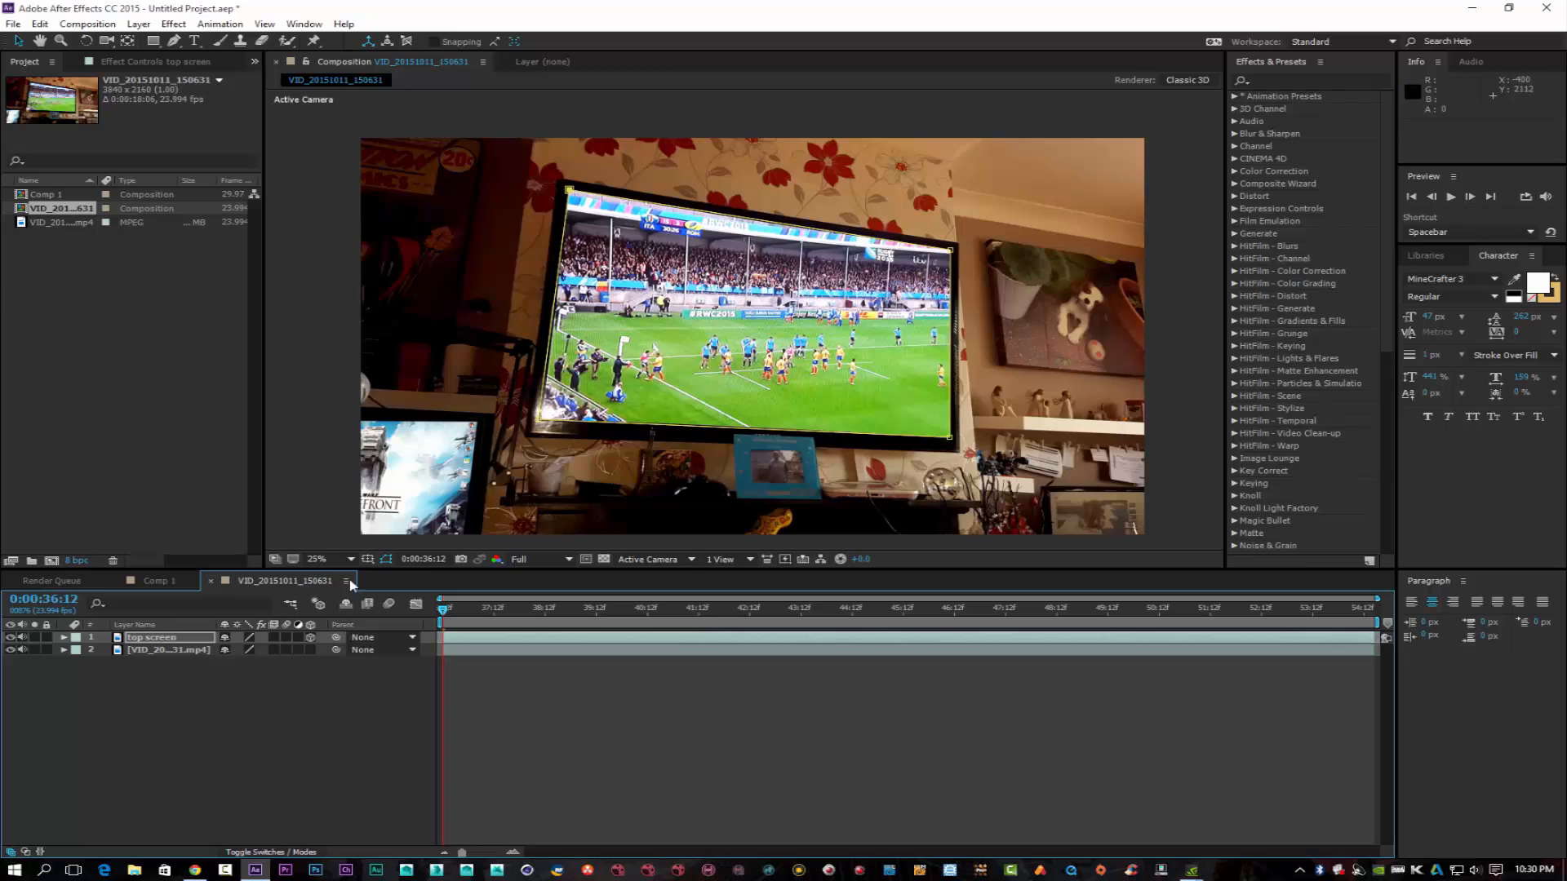
pyautogui.click(386, 559)
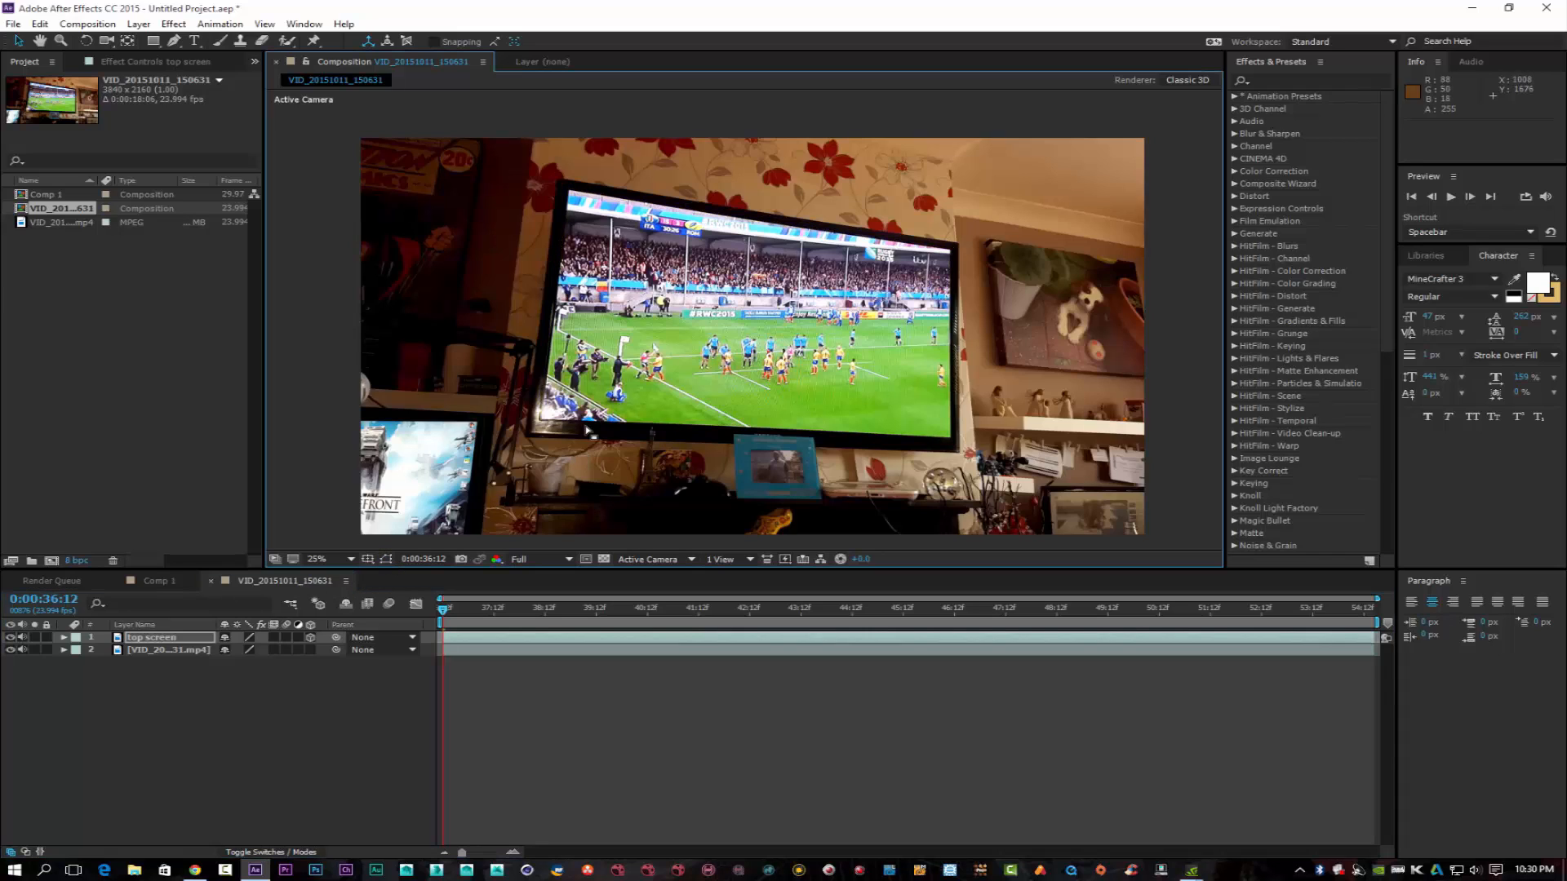
# Move the top screen layer forward and to the right of the TV, to about 2424, 1116, -260
pyautogui.click(171, 651)
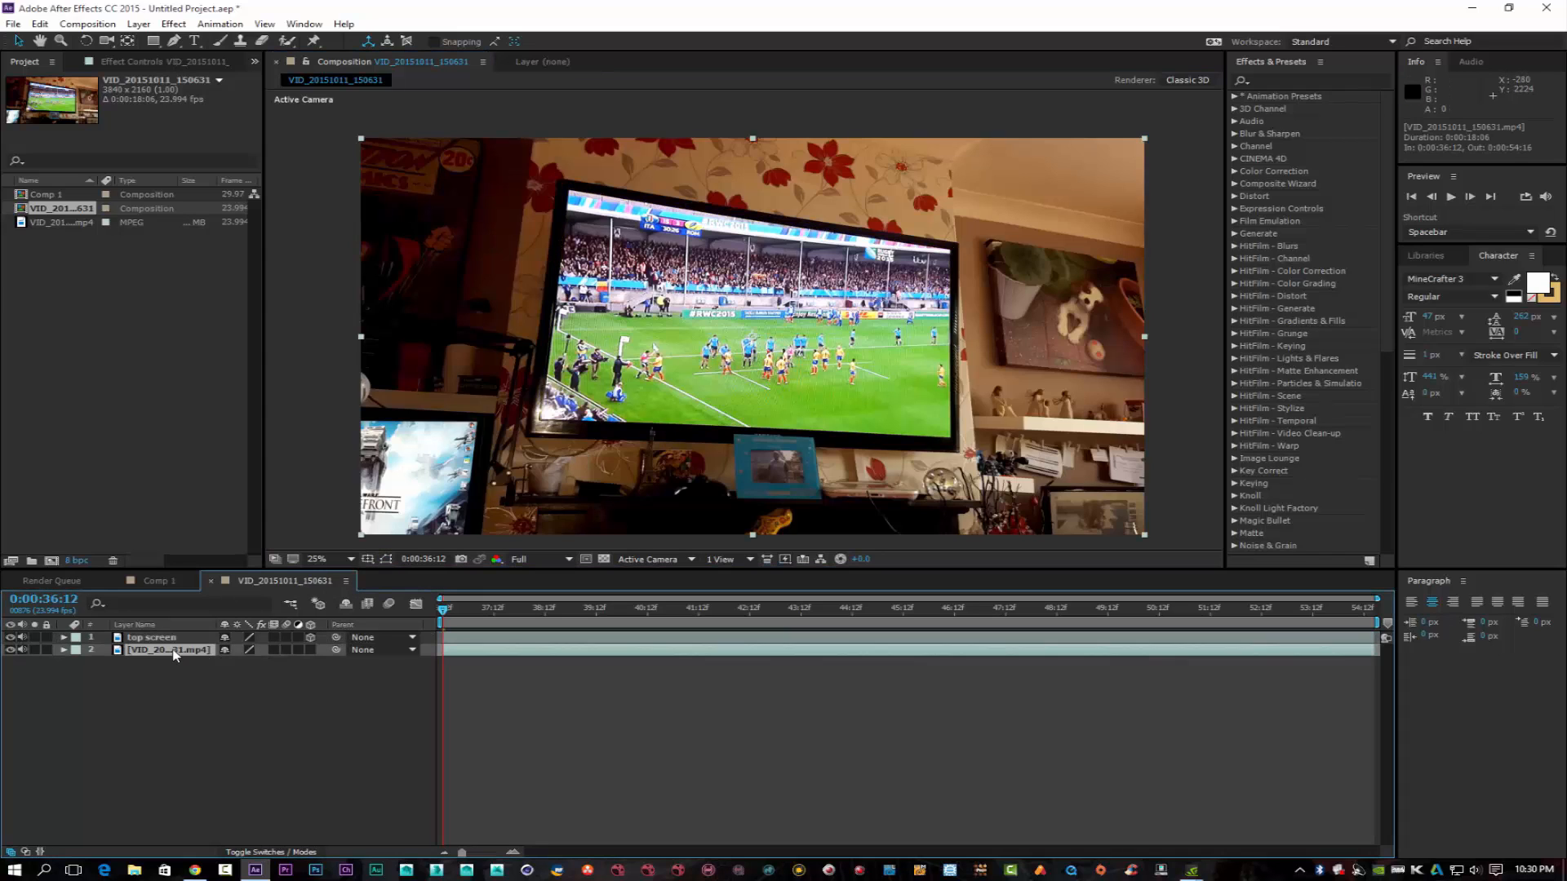
pyautogui.click(174, 640)
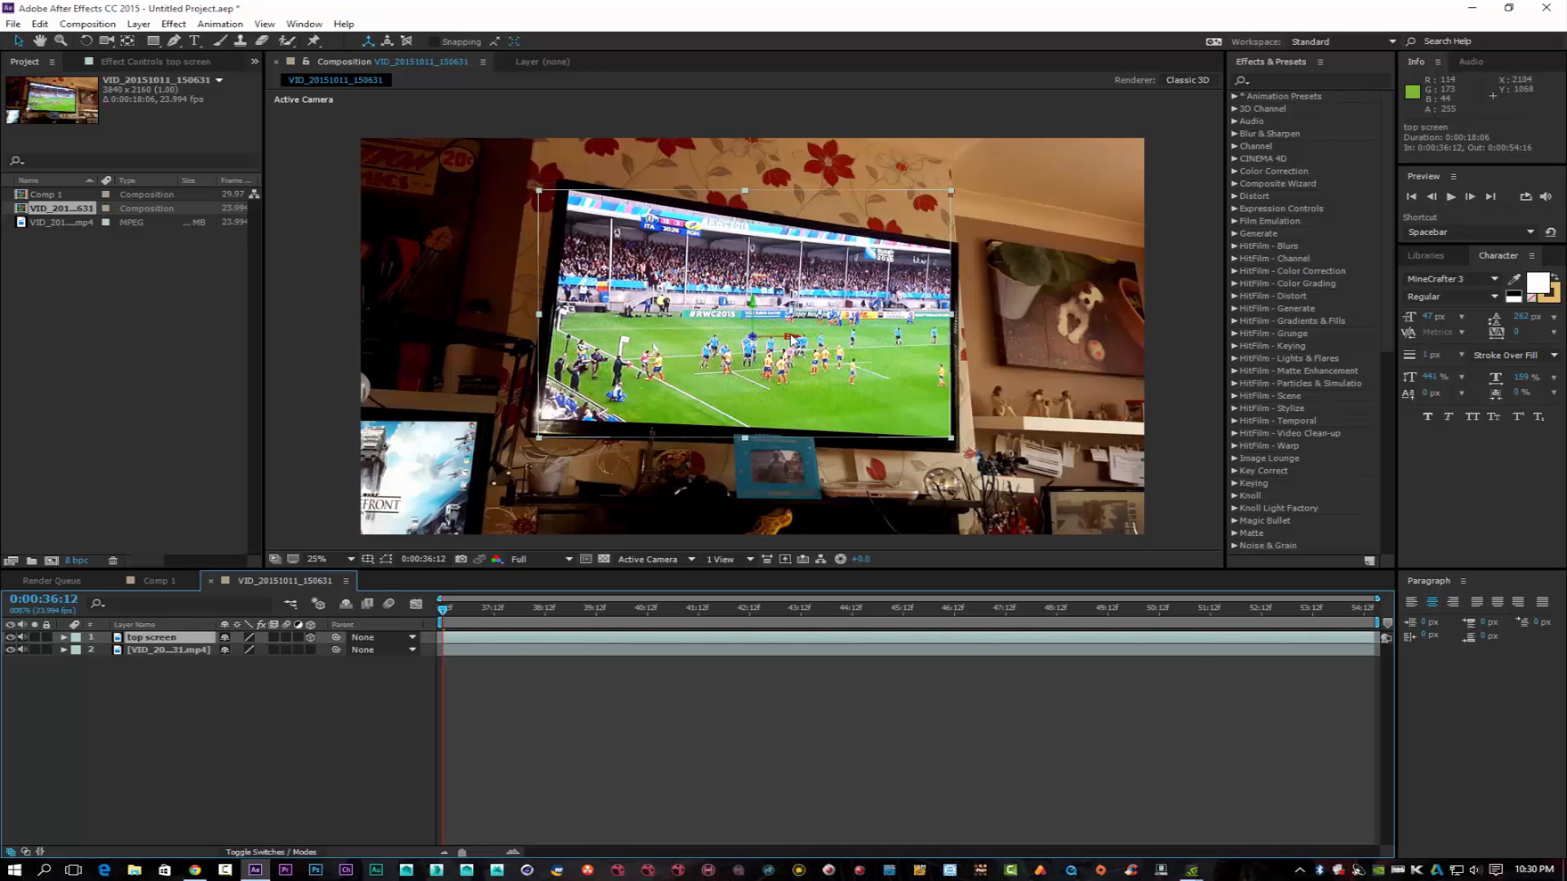
pyautogui.moveTo(794, 341); pyautogui.dragTo(741, 292)
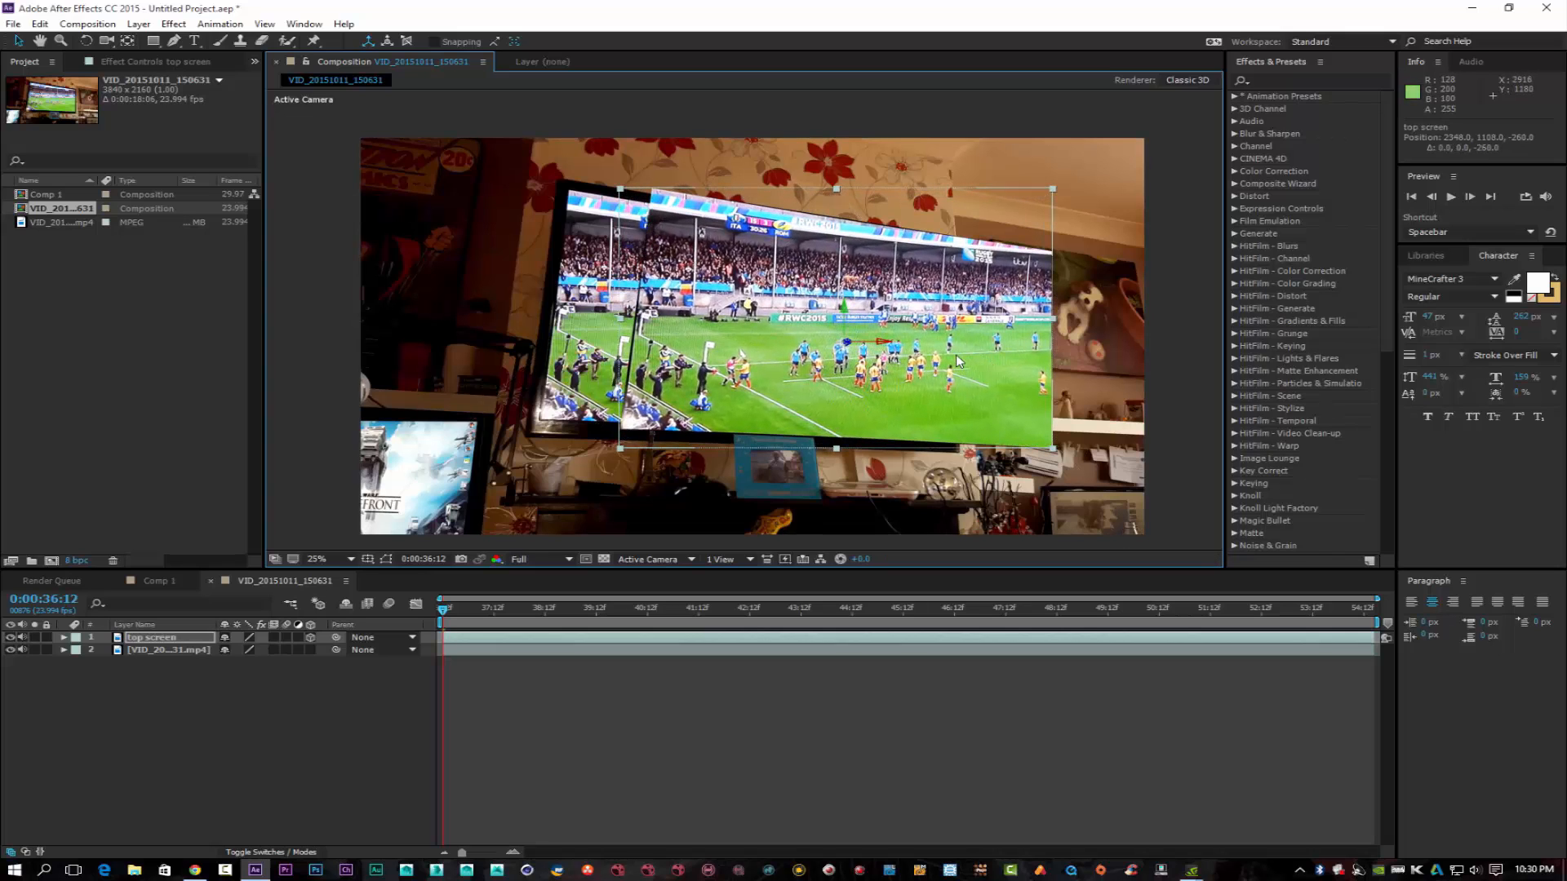
pyautogui.moveTo(883, 344); pyautogui.dragTo(900, 347)
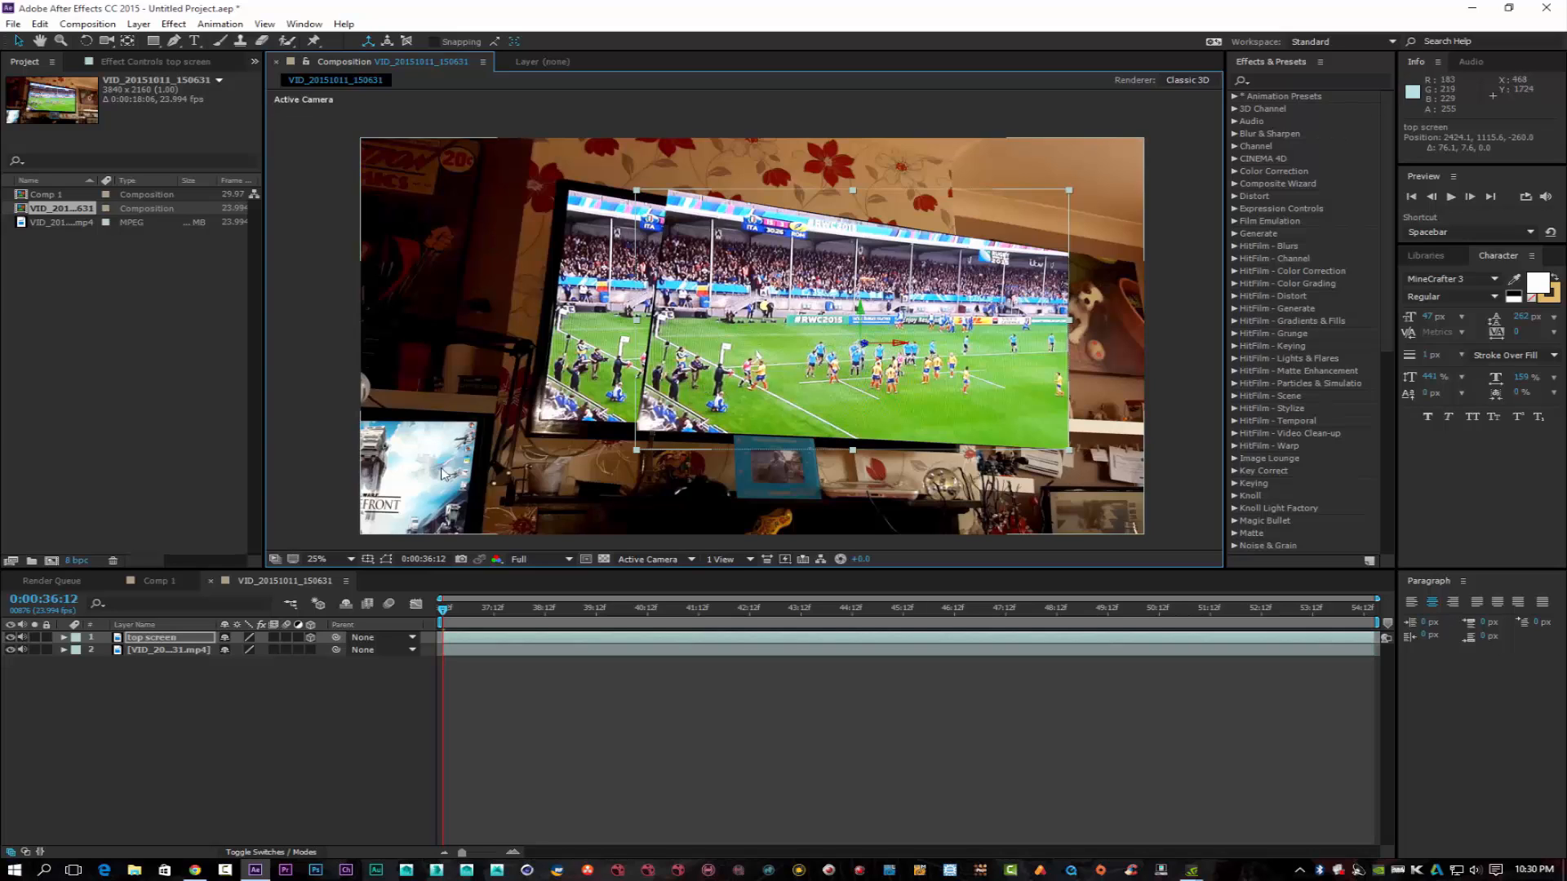
# Reduce the top screen layer's opacity to about 73% so the room shows through the picture
pyautogui.click(127, 639)
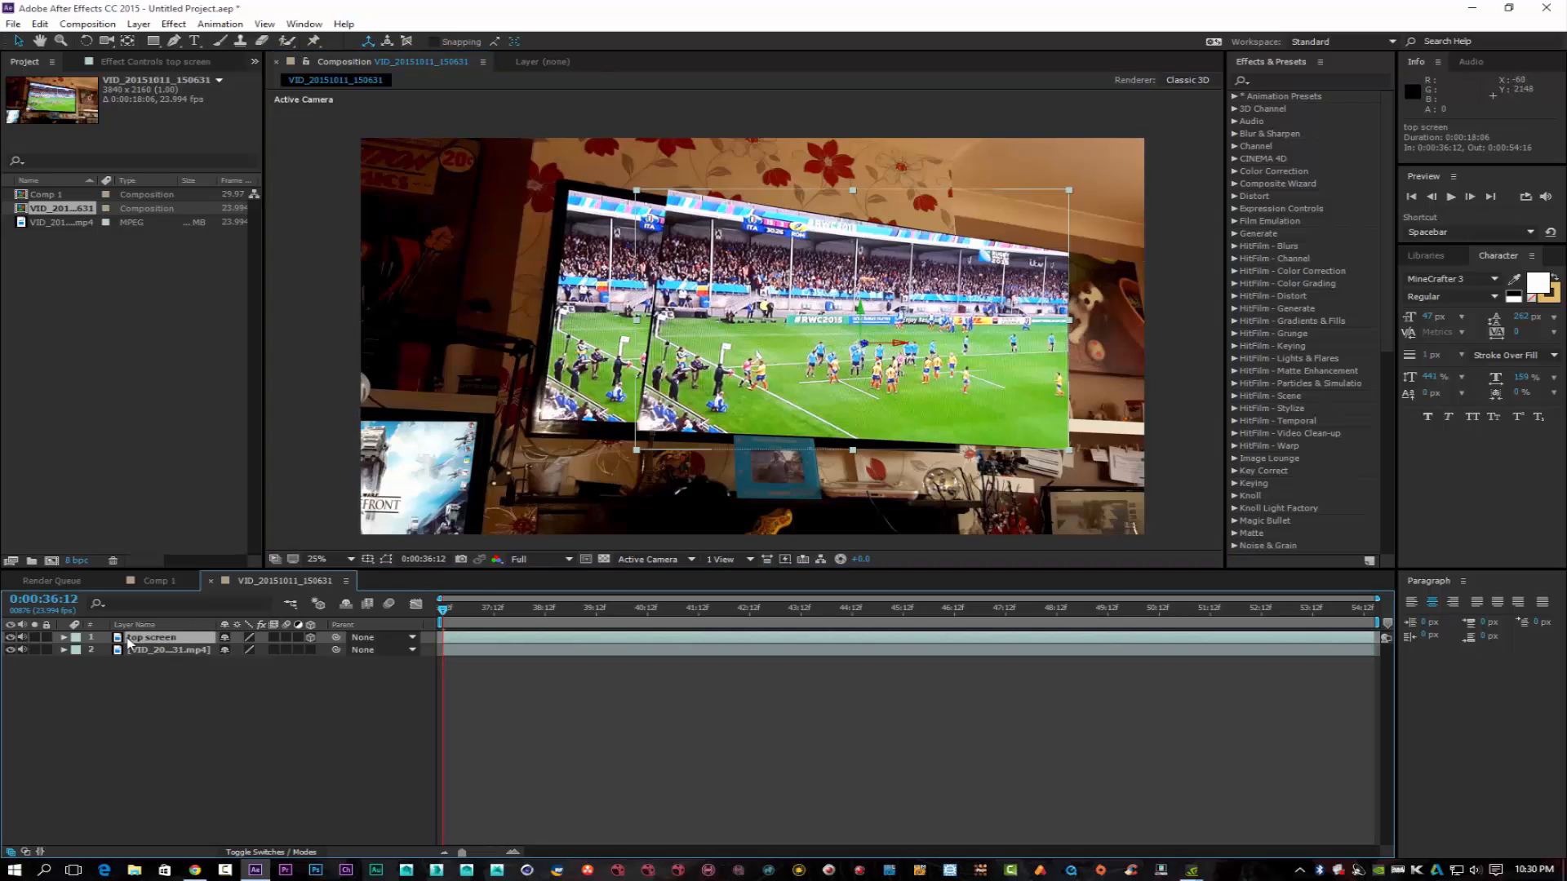
pyautogui.click(64, 637)
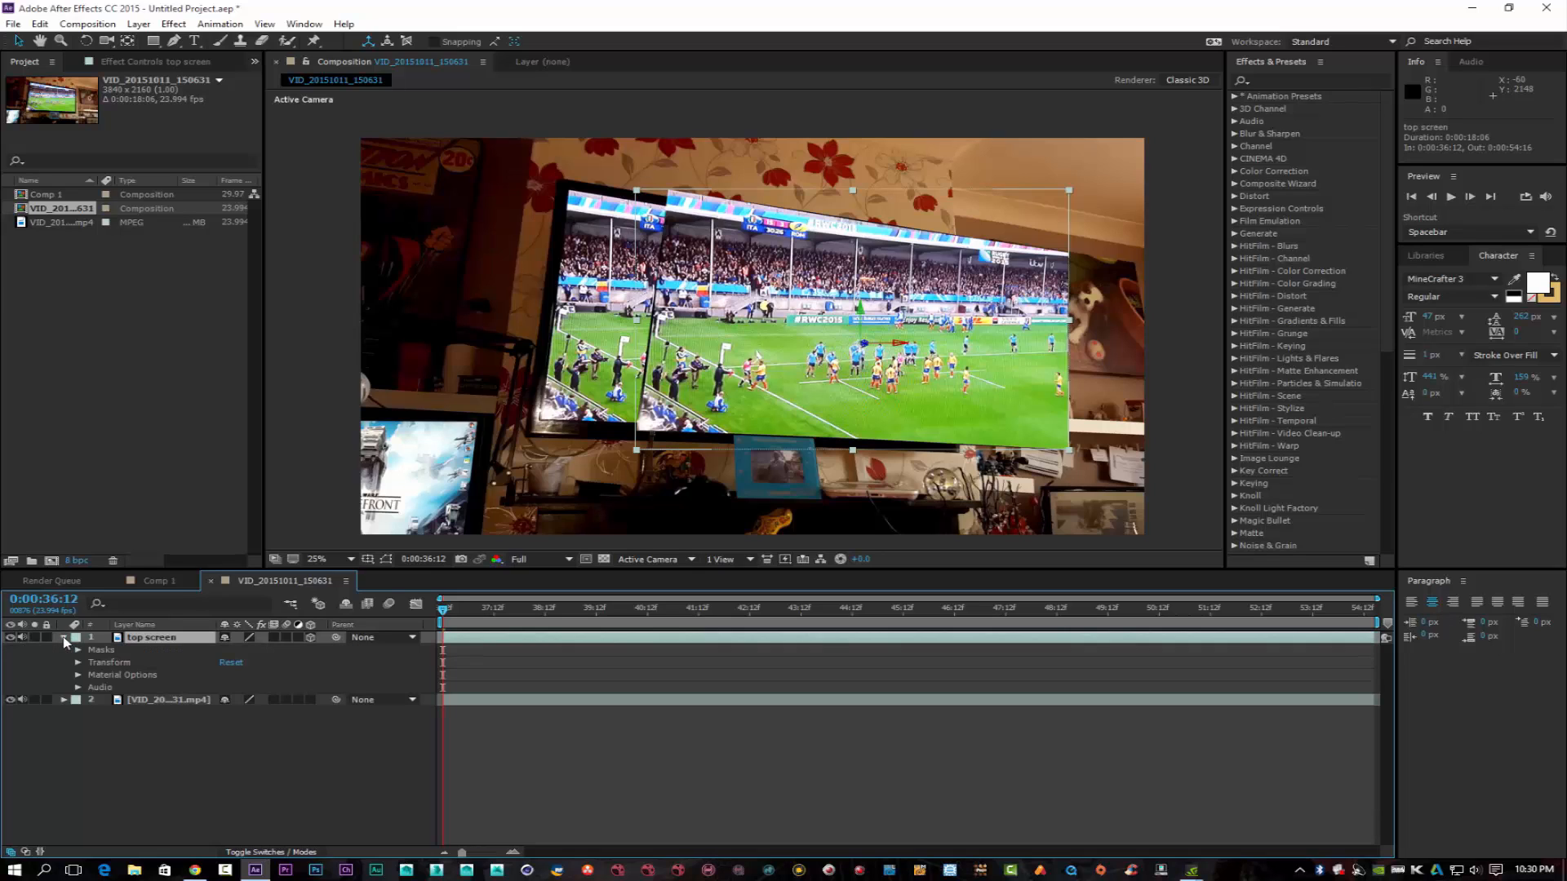
pyautogui.click(78, 663)
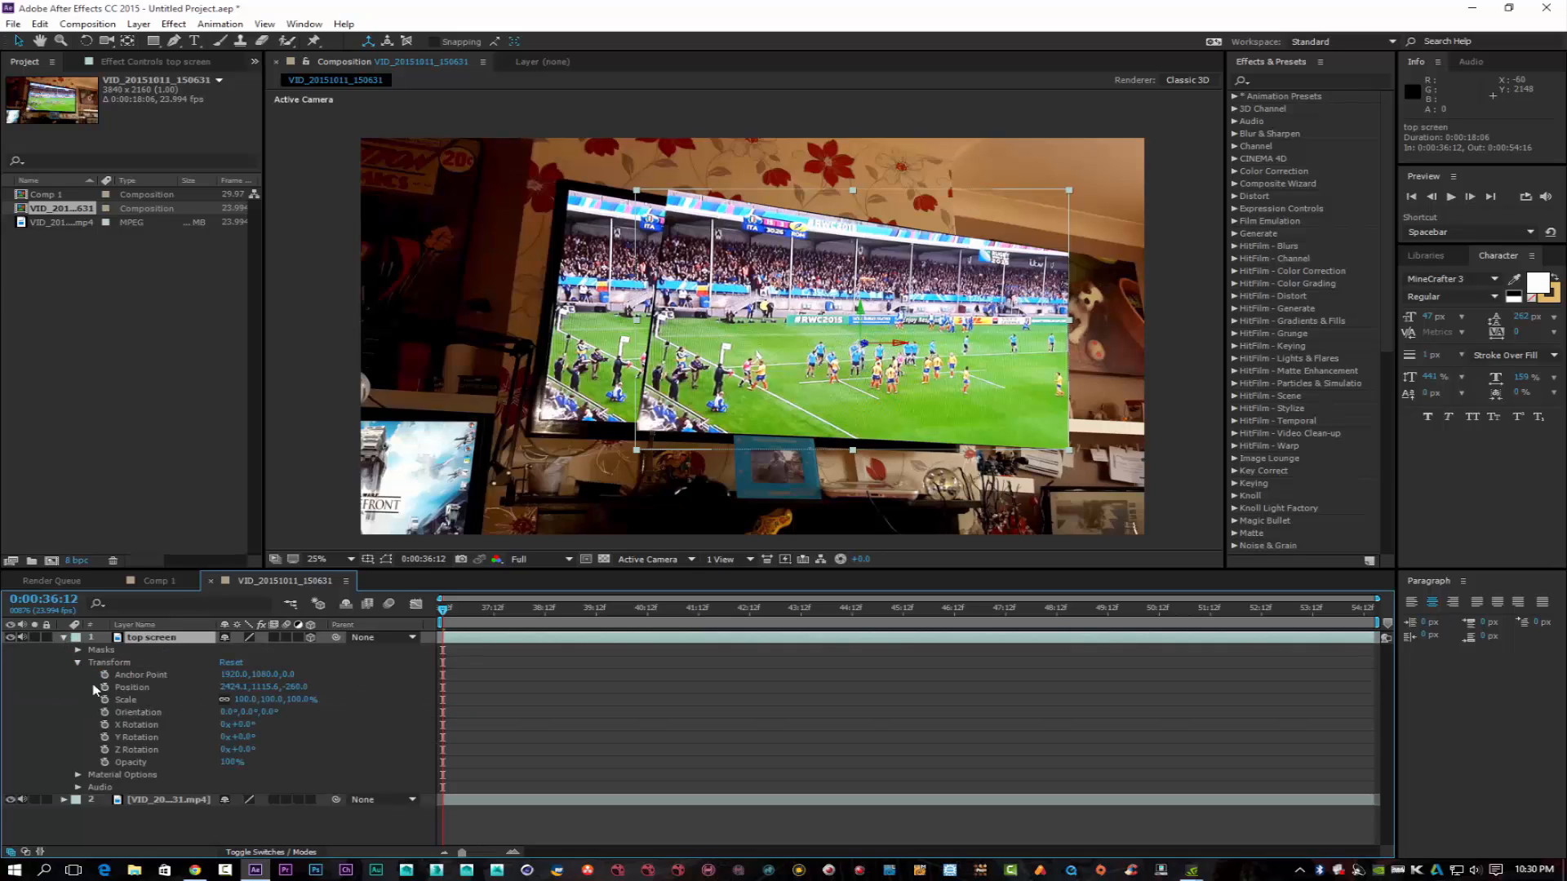
pyautogui.moveTo(233, 762); pyautogui.dragTo(208, 762)
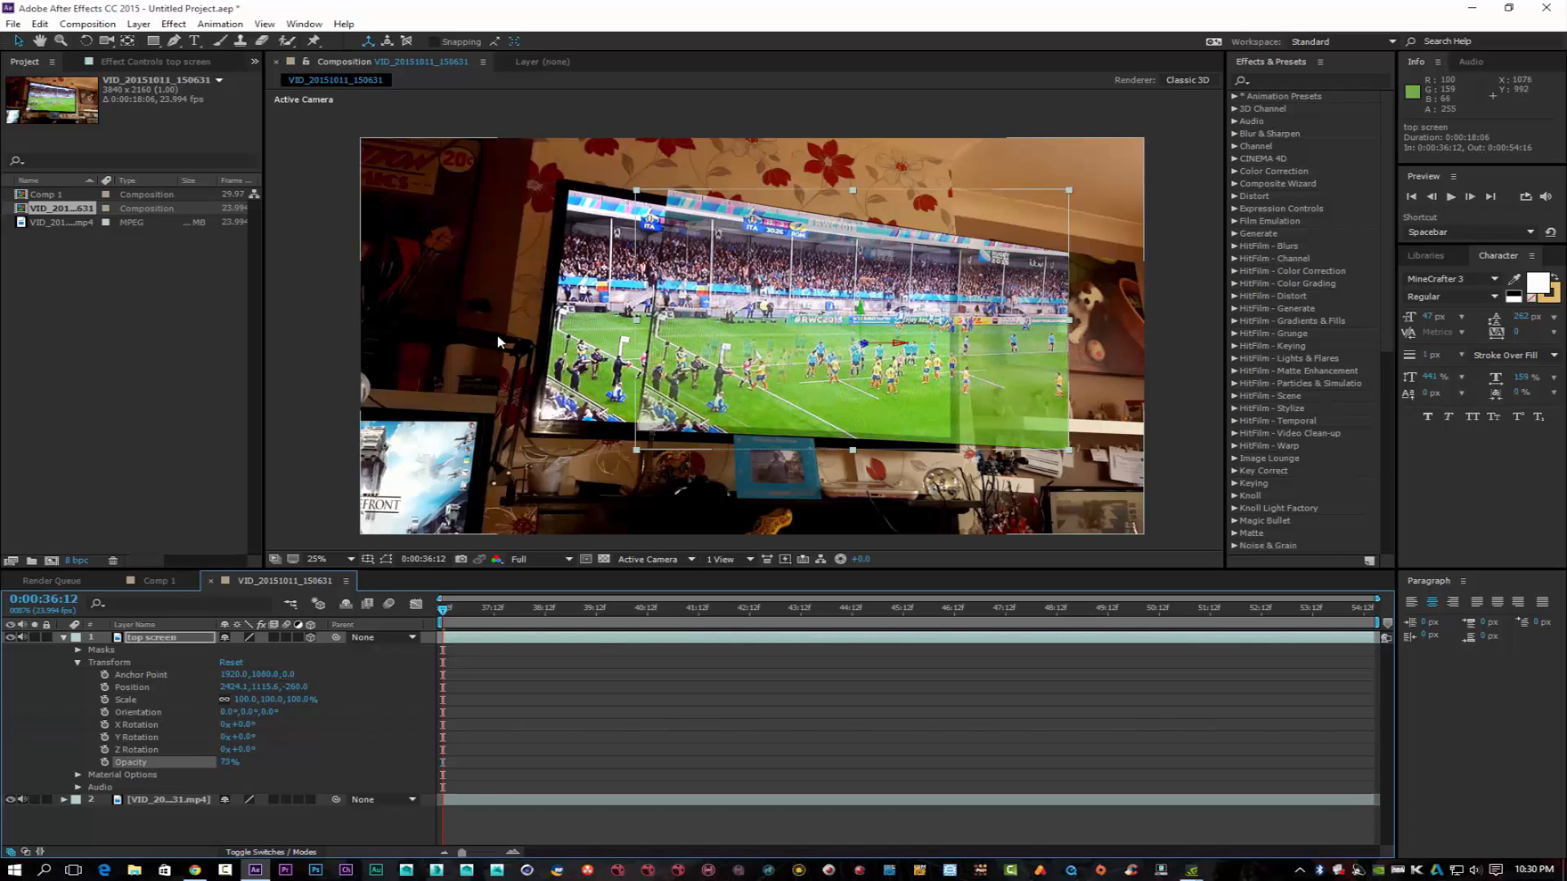
pyautogui.click(447, 351)
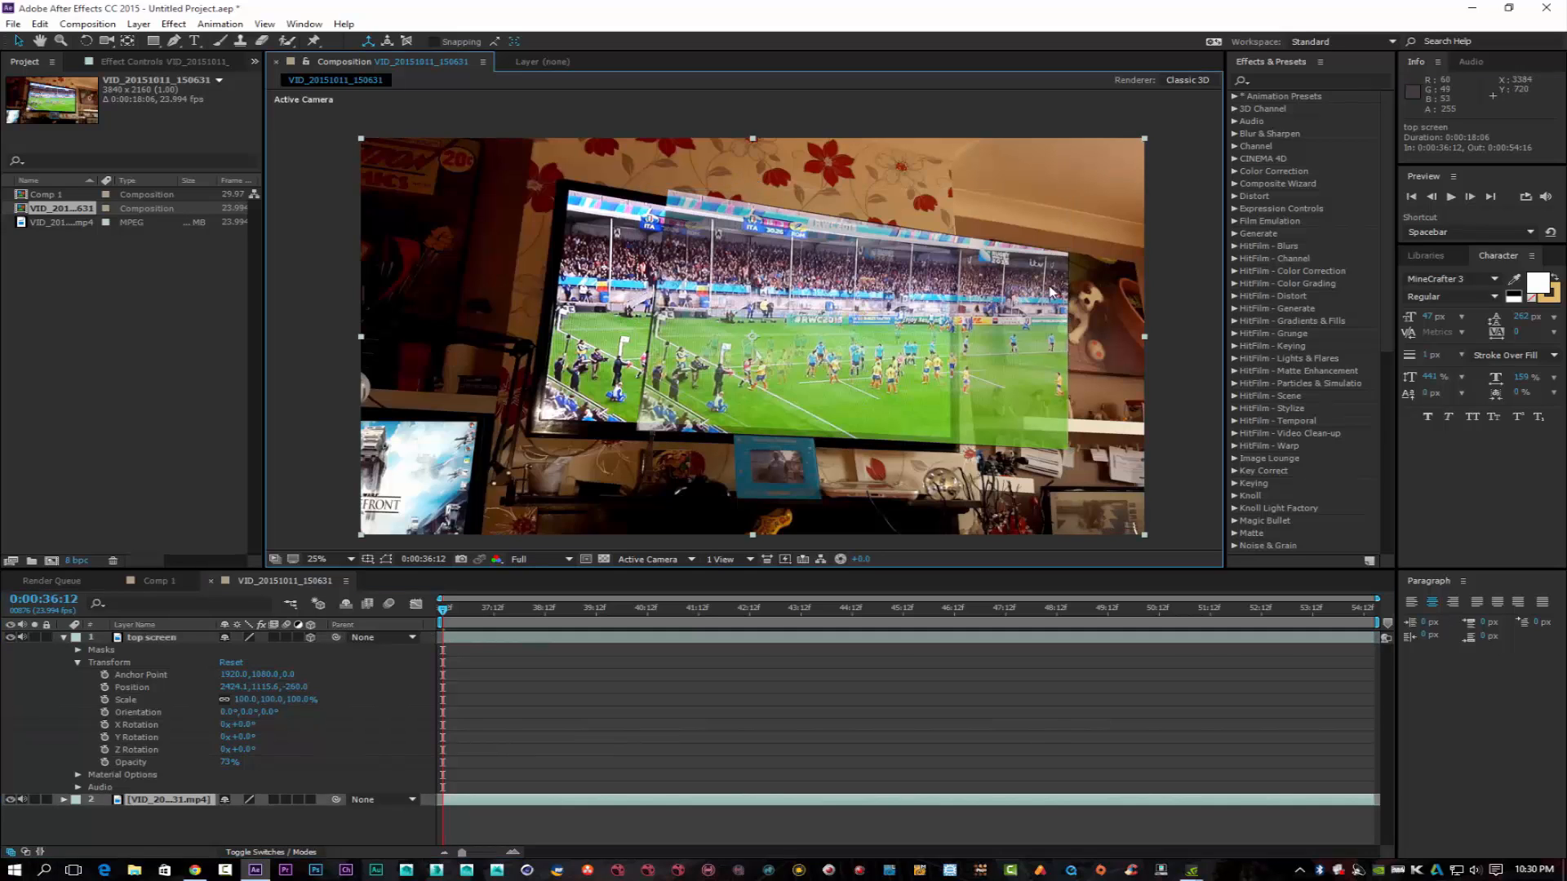
pyautogui.click(65, 638)
pyautogui.click(66, 638)
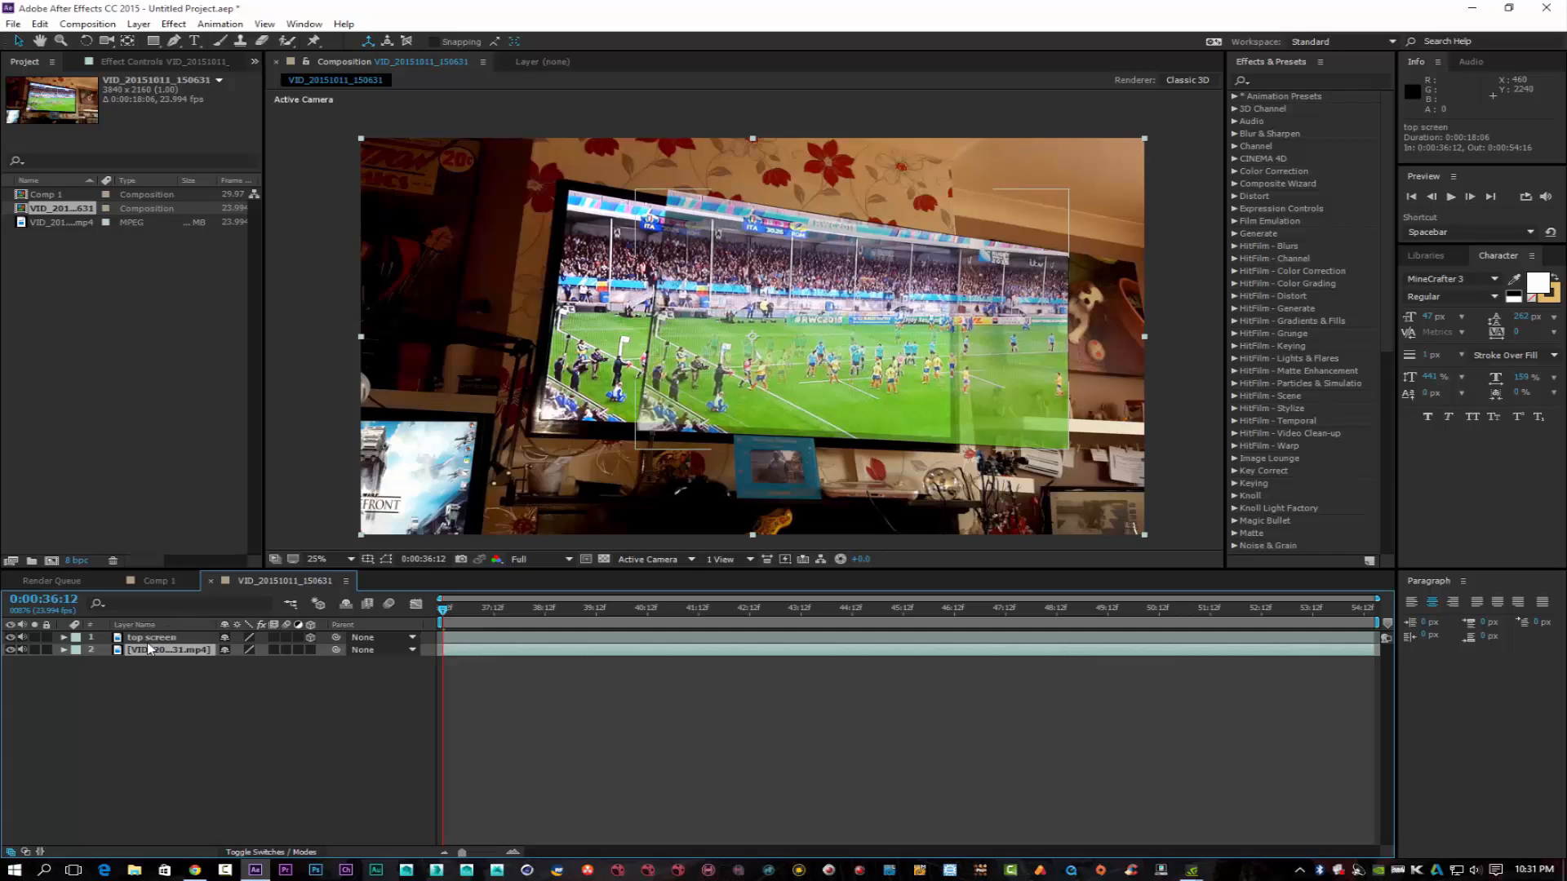
# Hide the top screen layer and add a composition-sized dark gray solid directly above the original video layer
pyautogui.click(11, 637)
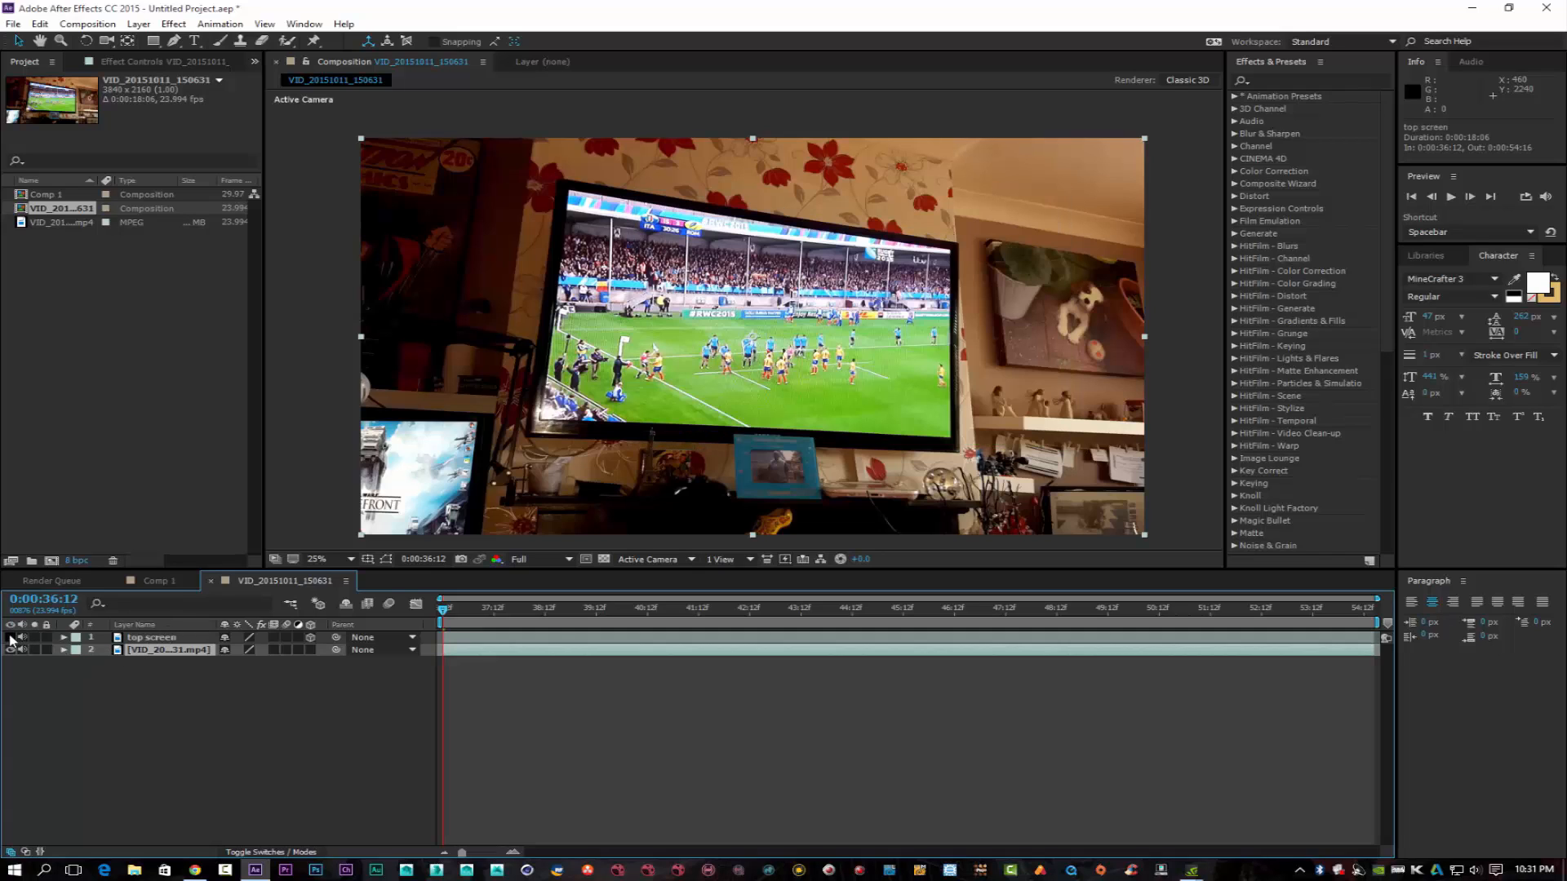
pyautogui.rightClick(147, 720)
pyautogui.moveTo(310, 575)
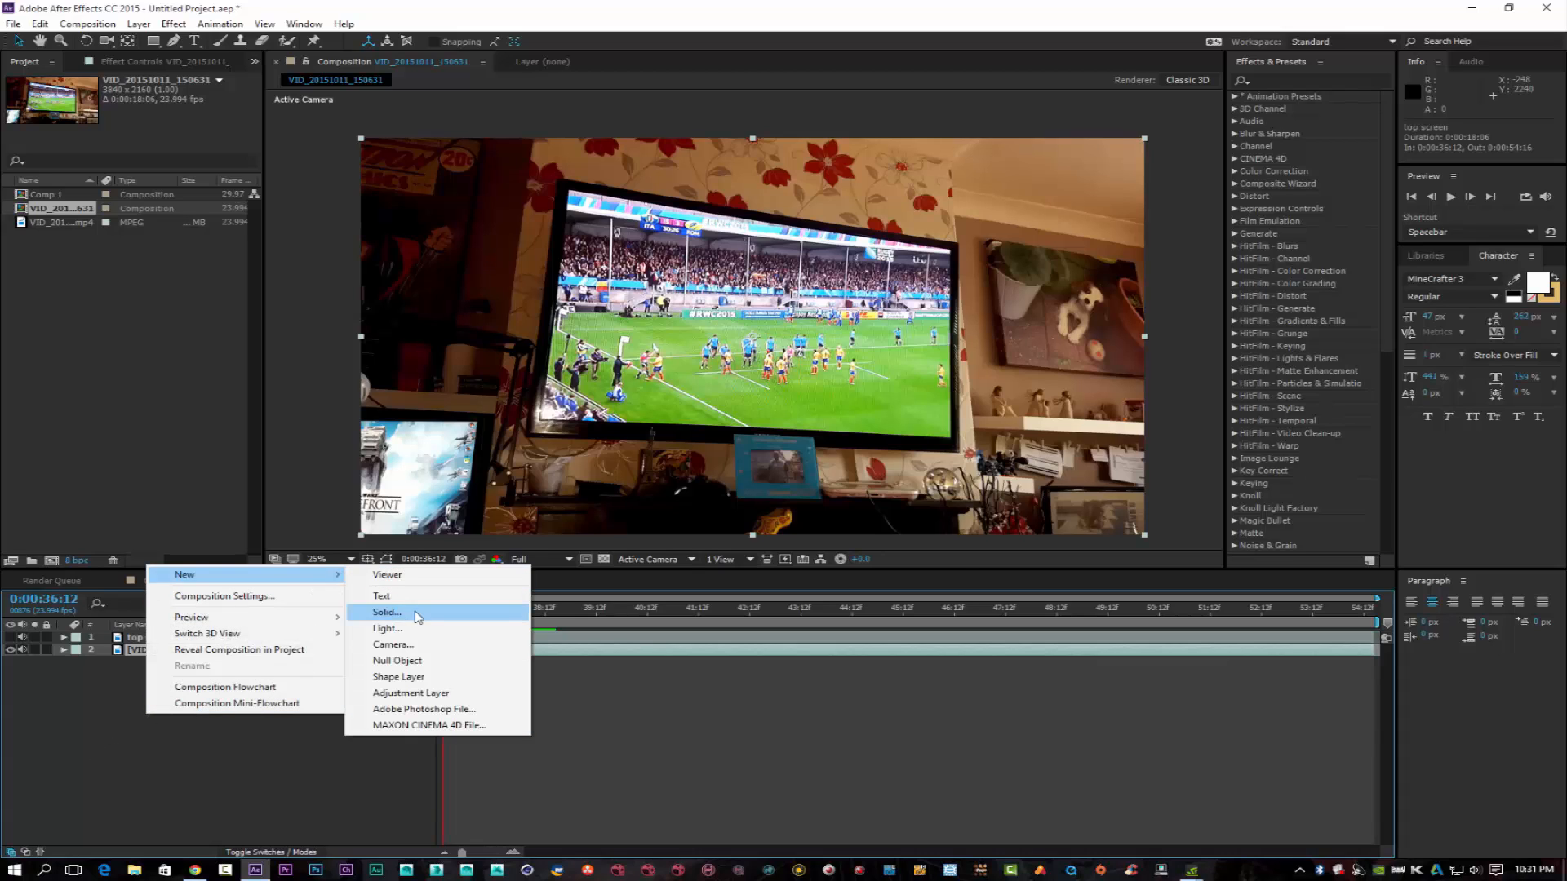
pyautogui.click(416, 614)
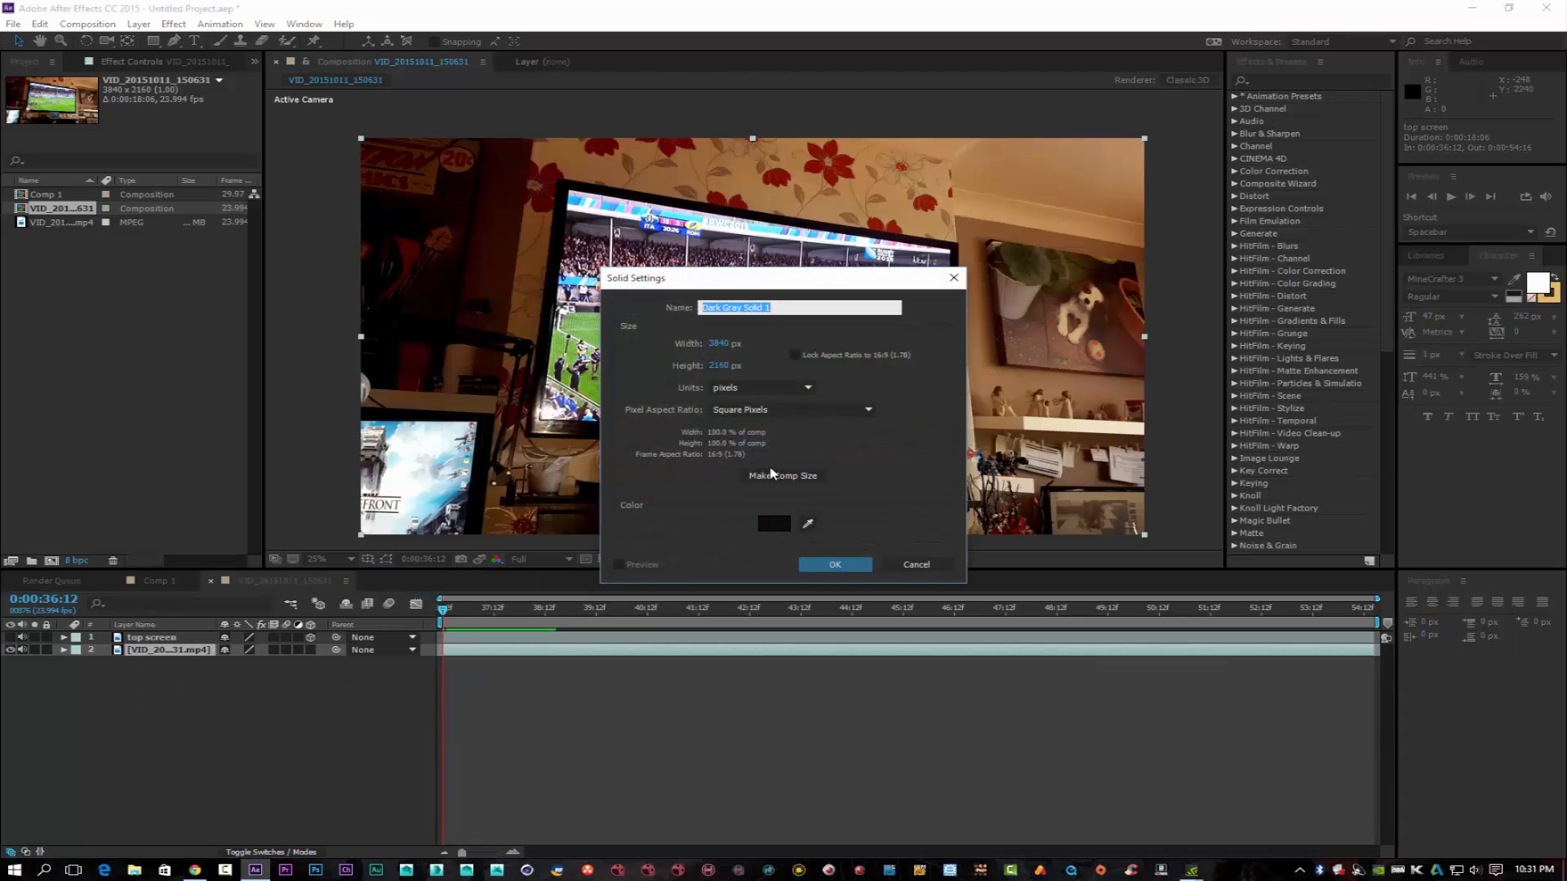
pyautogui.click(772, 475)
pyautogui.click(826, 564)
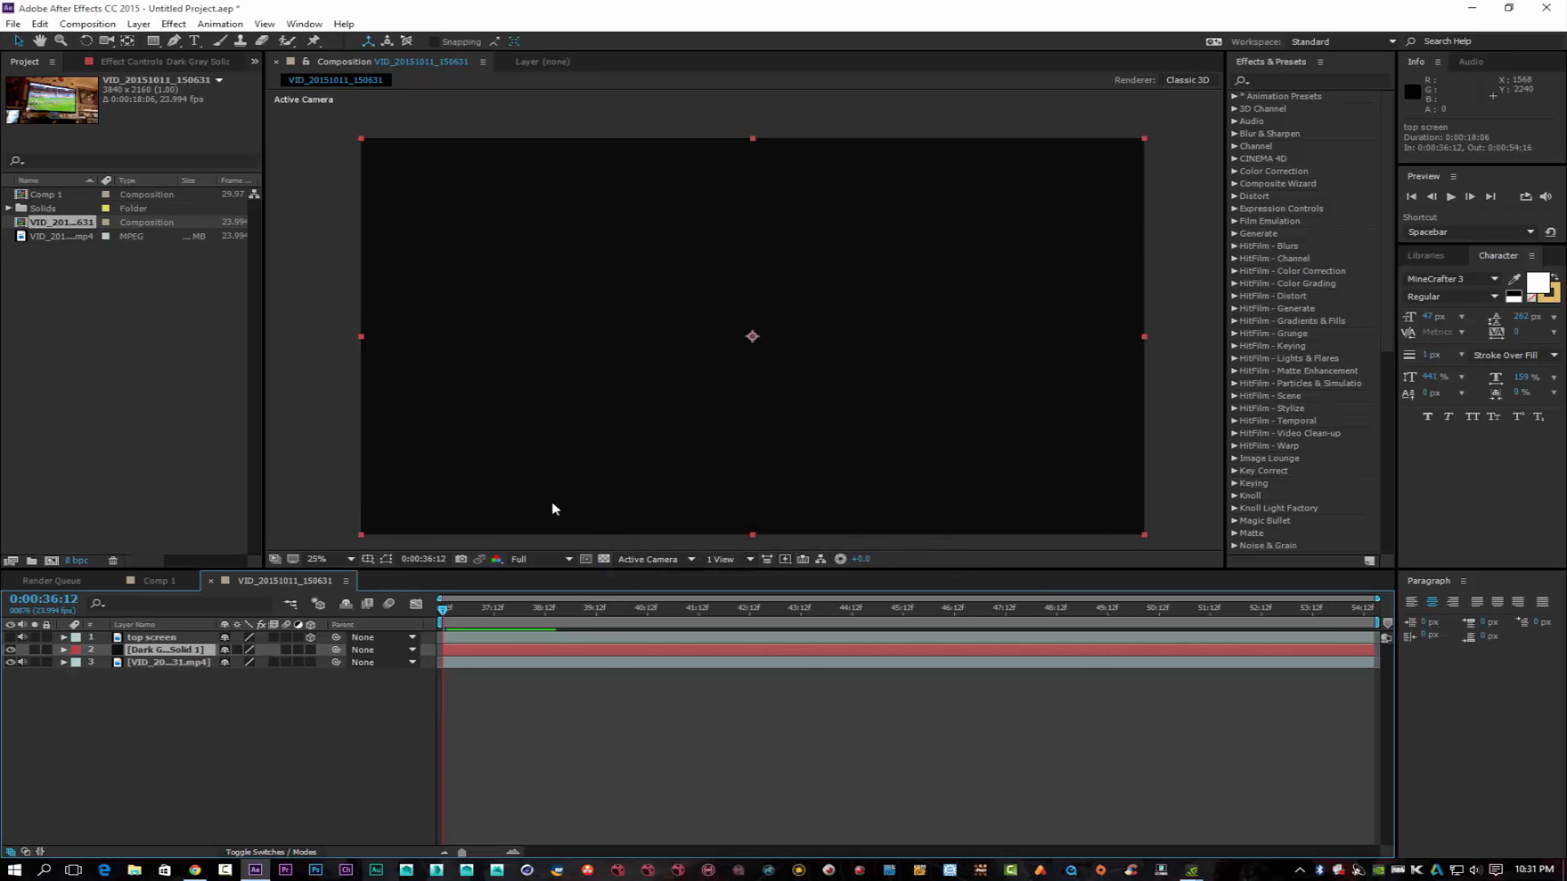
# Lower the dark gray solid's opacity to 2% so the TV beneath it can be traced
pyautogui.click(64, 650)
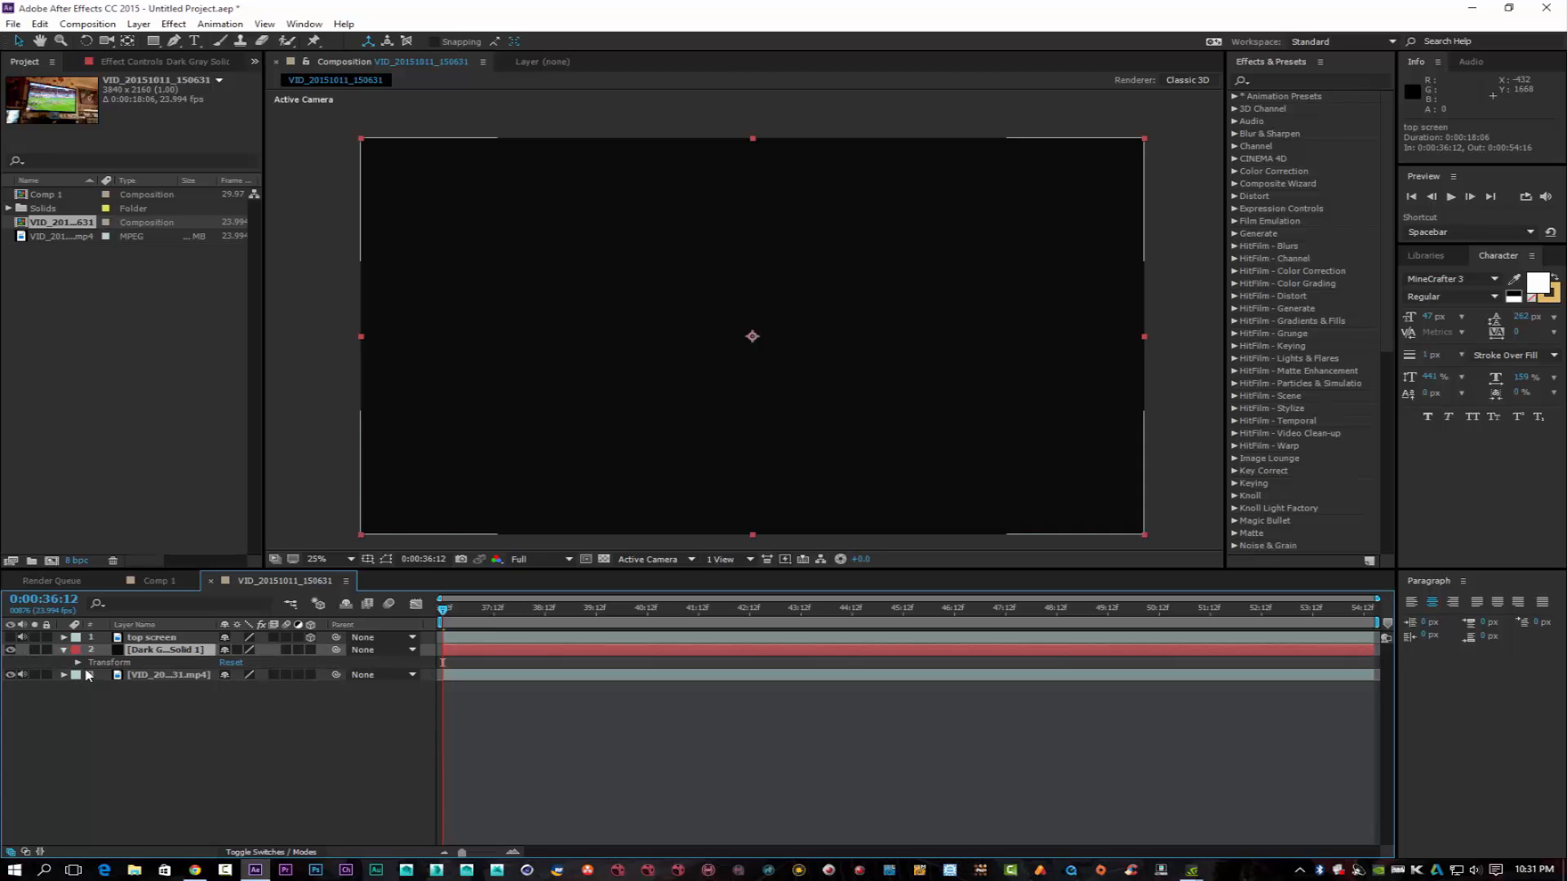
pyautogui.click(79, 663)
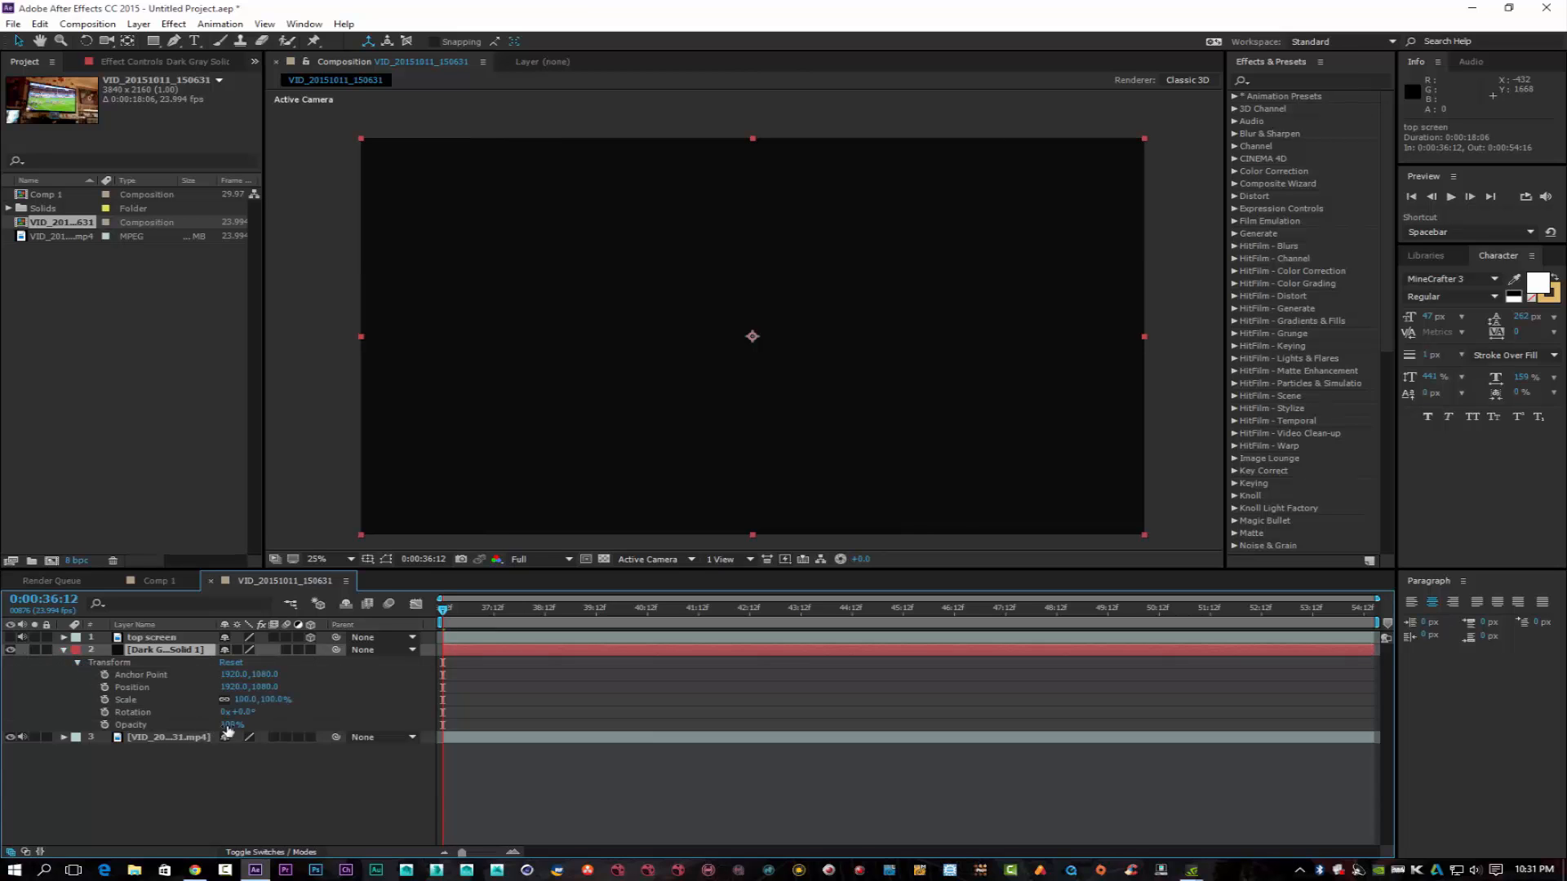
pyautogui.moveTo(231, 726); pyautogui.dragTo(151, 703)
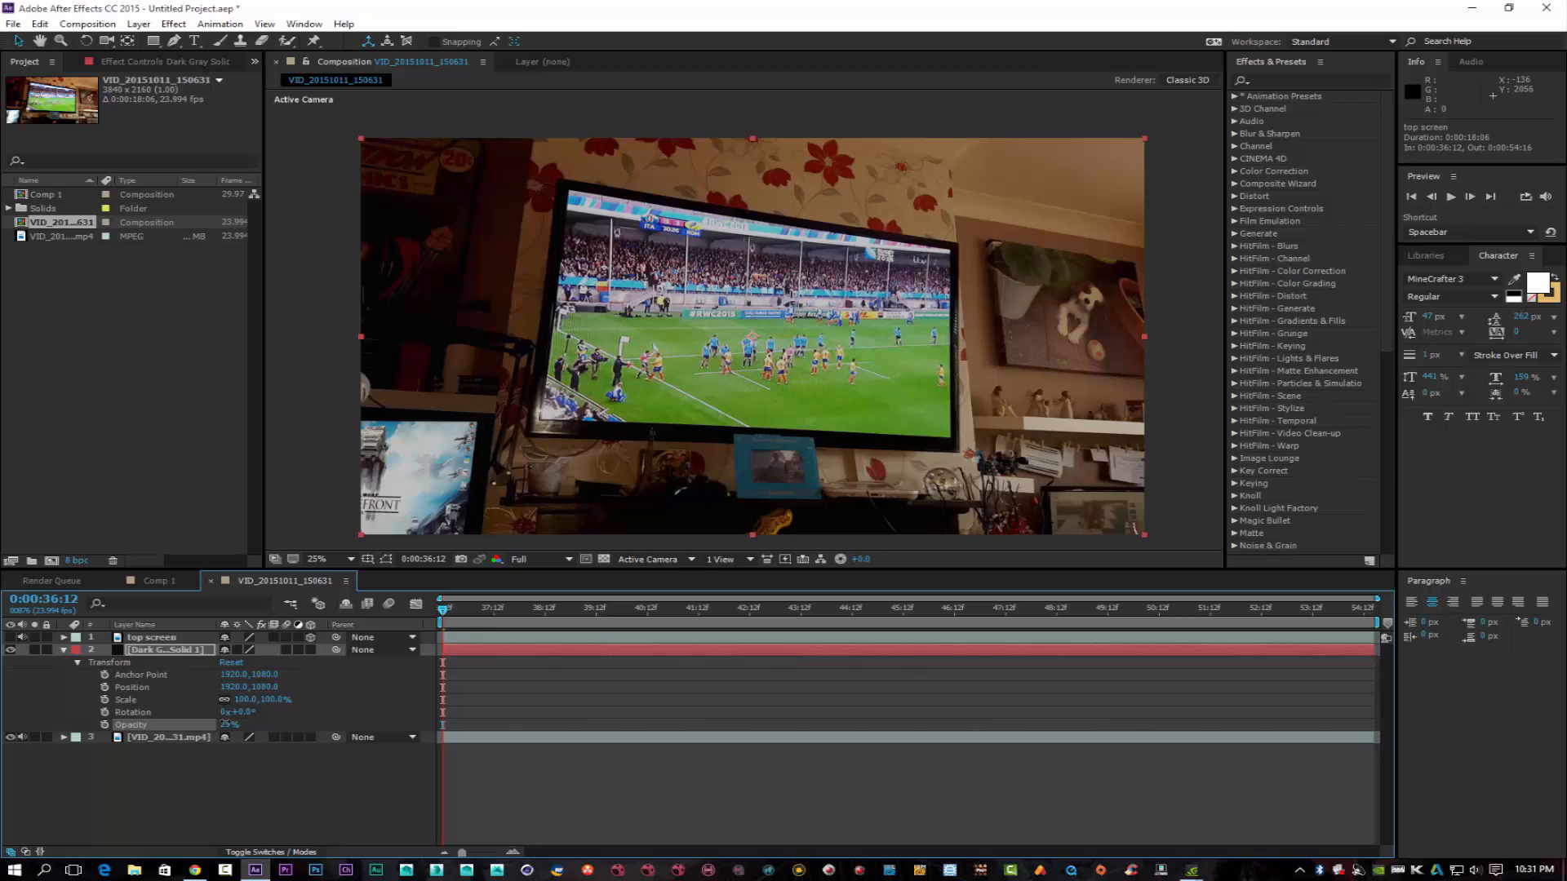
pyautogui.moveTo(222, 725); pyautogui.dragTo(198, 717)
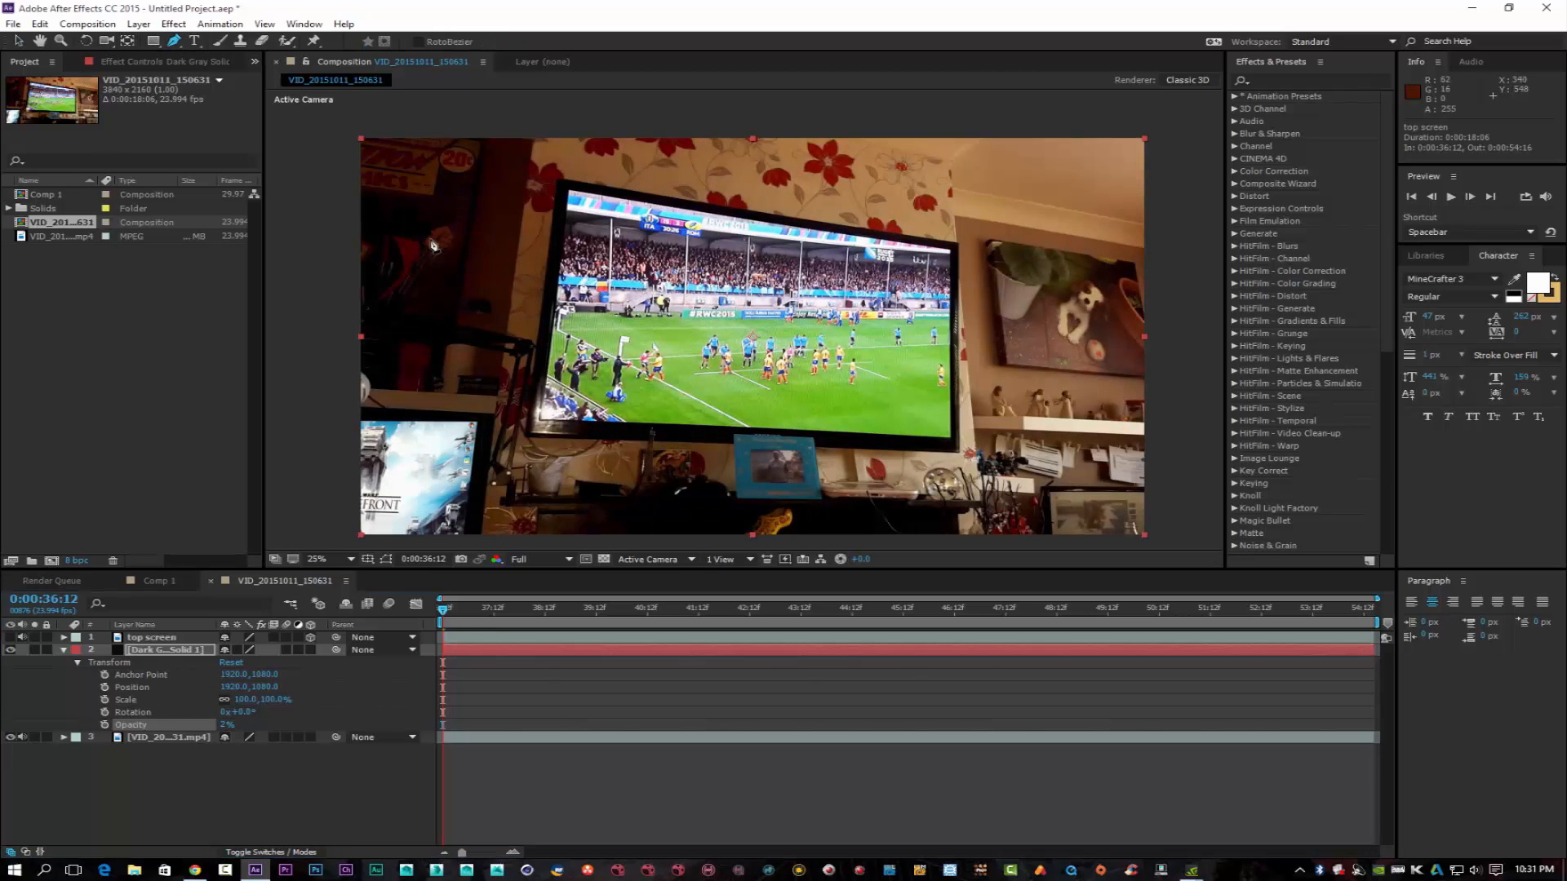
# Draw a closed four-point Pen mask on the dark gray solid around the corners of the TV picture
pyautogui.scroll(2, 609, 310)
pyautogui.moveTo(591, 278); pyautogui.dragTo(597, 324)
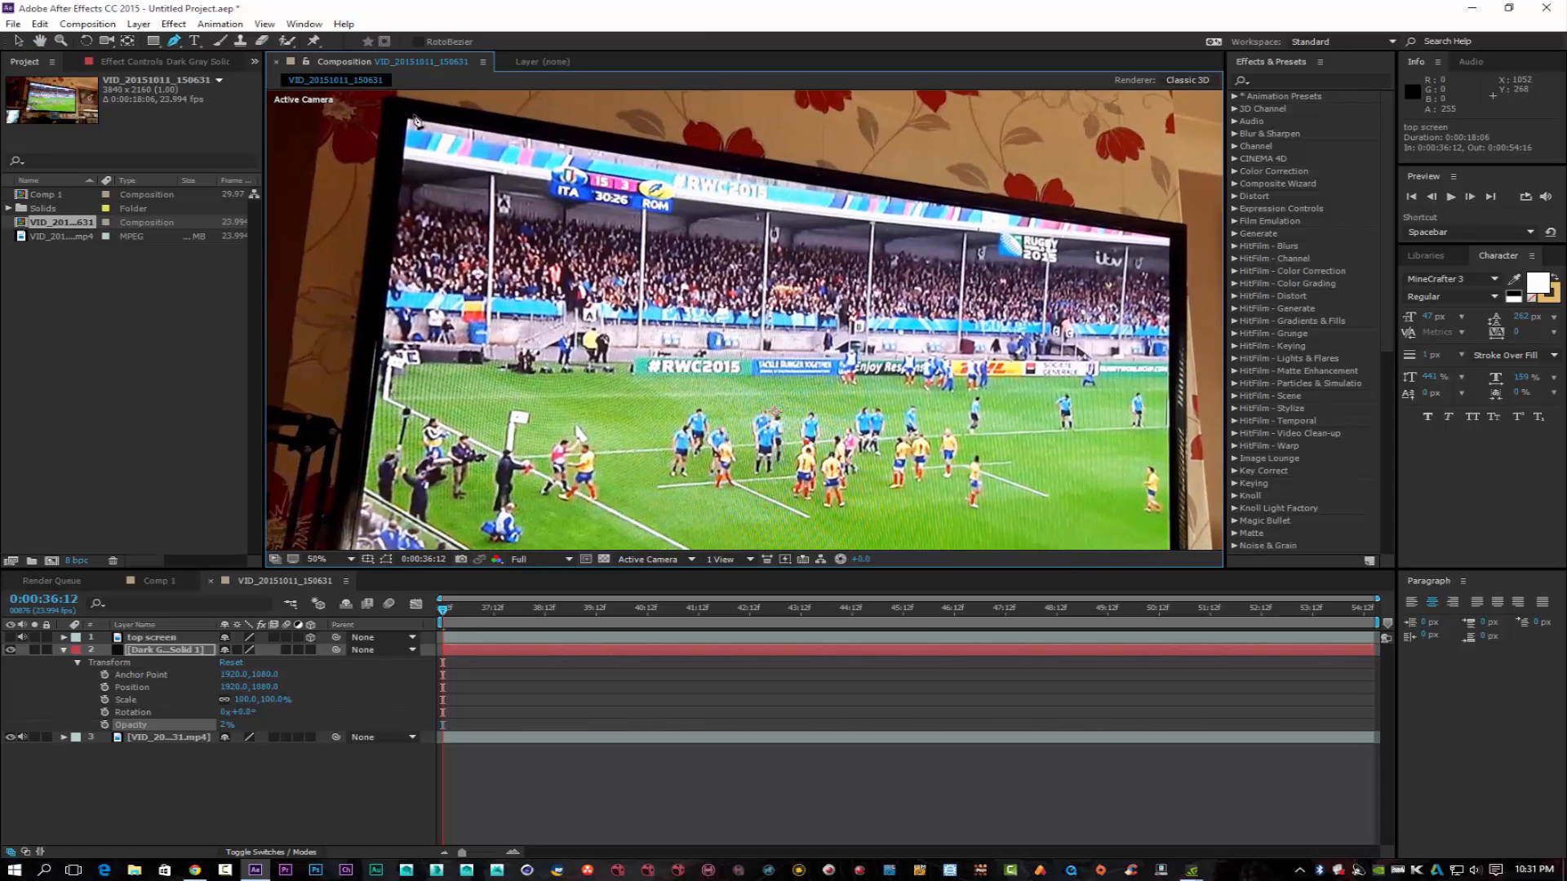
pyautogui.click(411, 125)
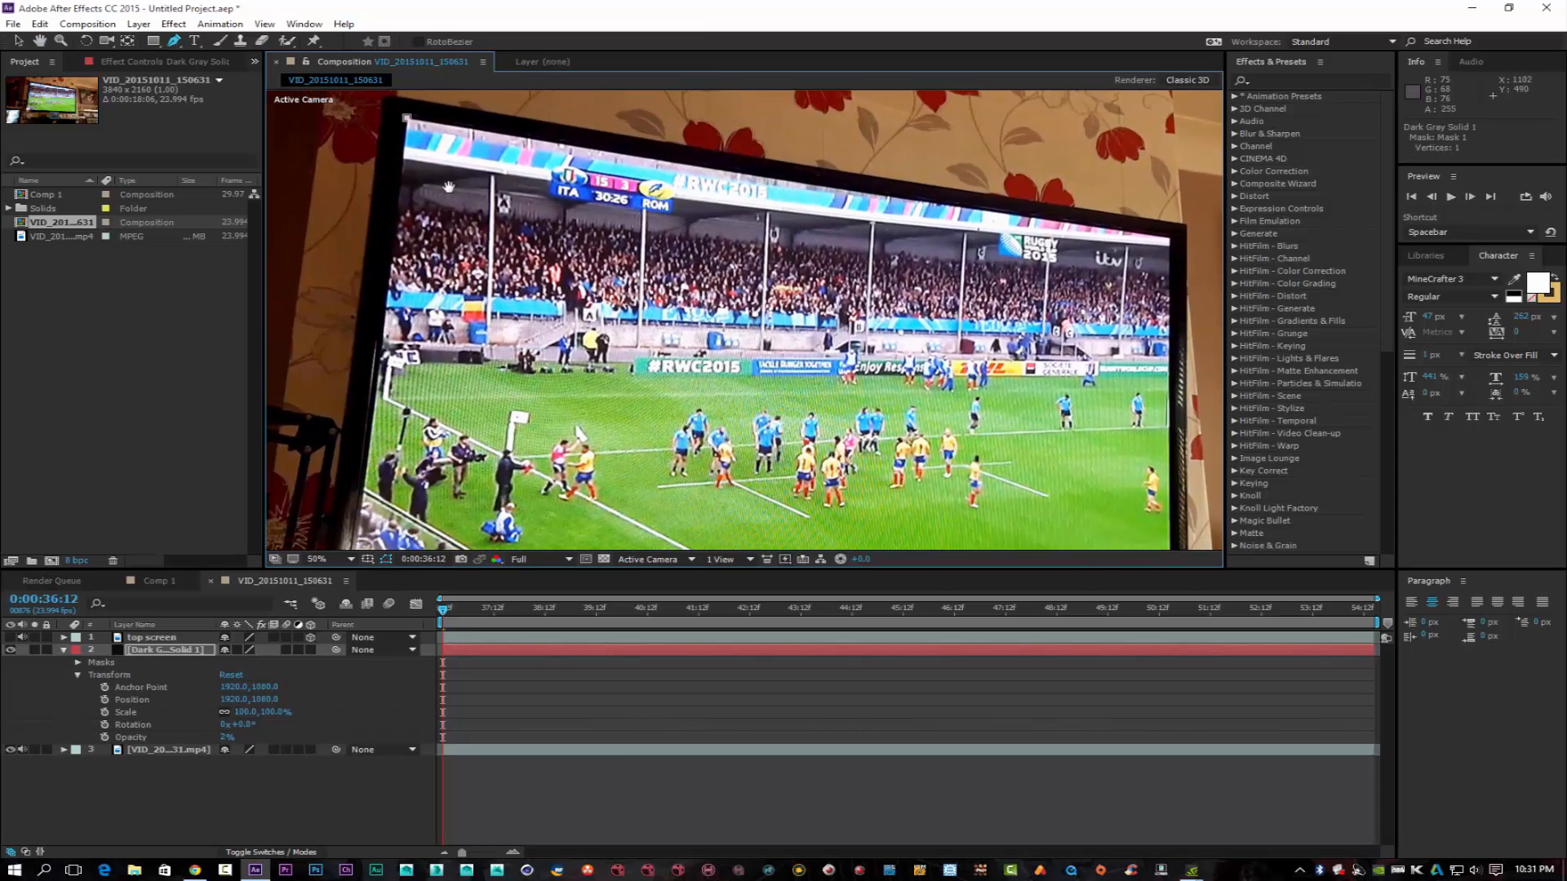
pyautogui.scroll(-3, 384, 416)
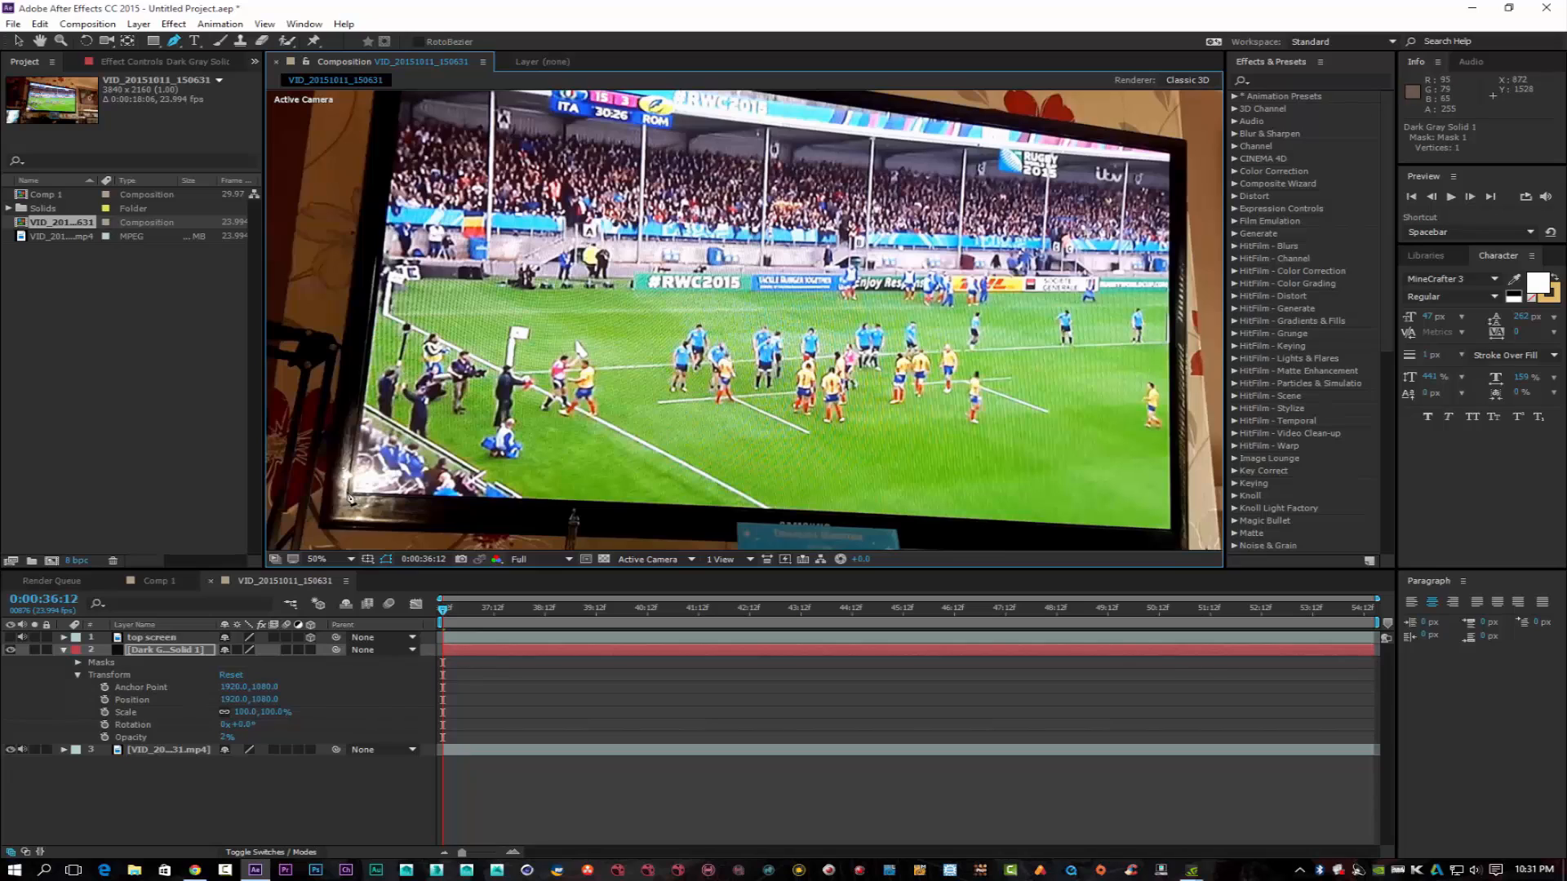
pyautogui.click(349, 491)
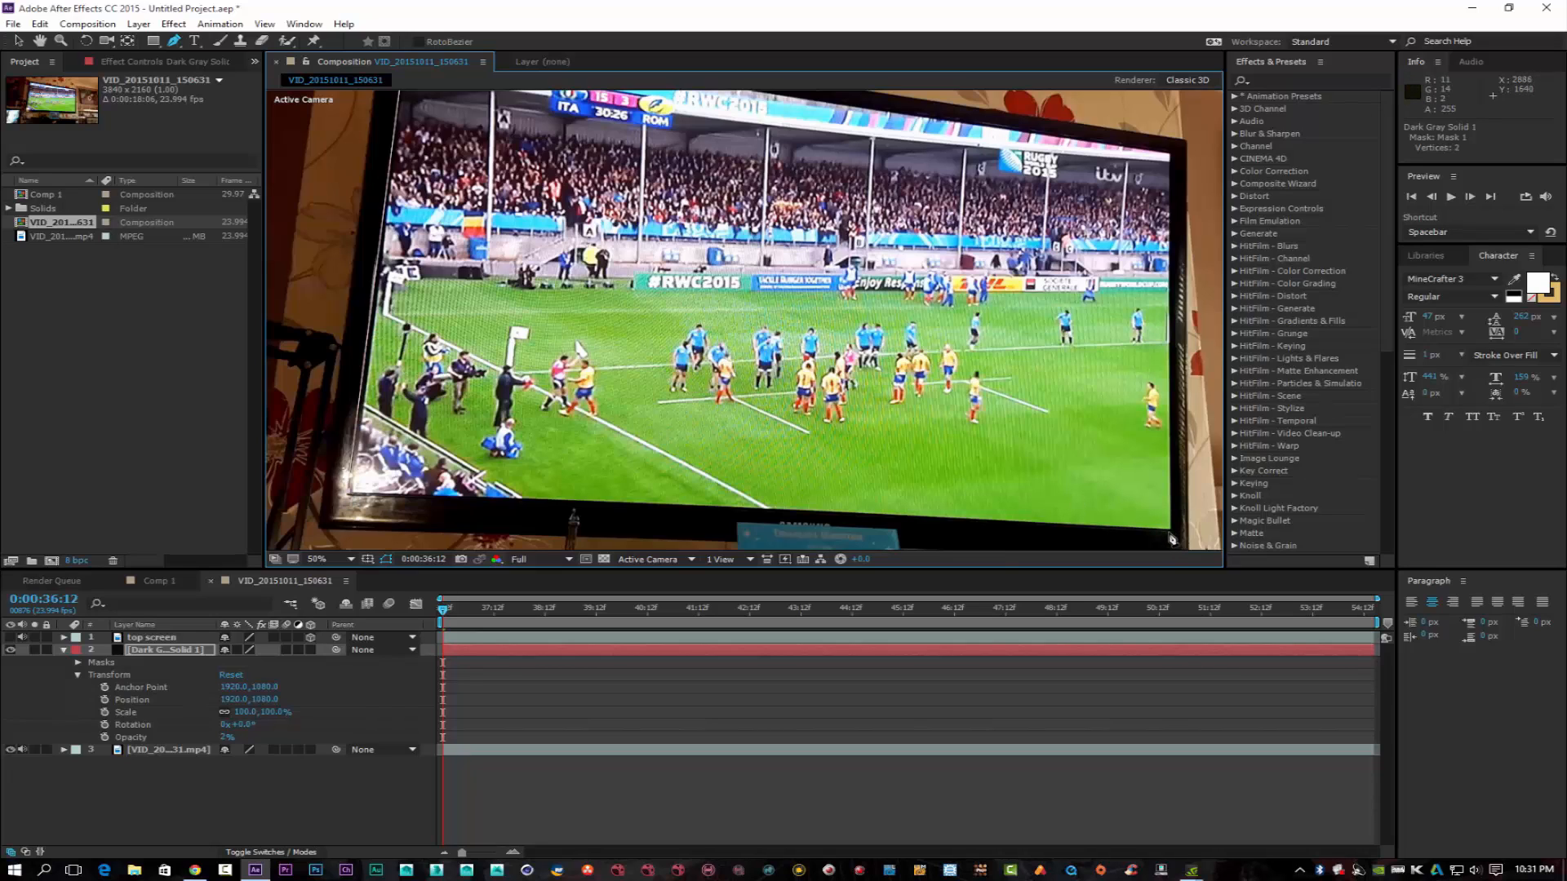
pyautogui.click(1169, 532)
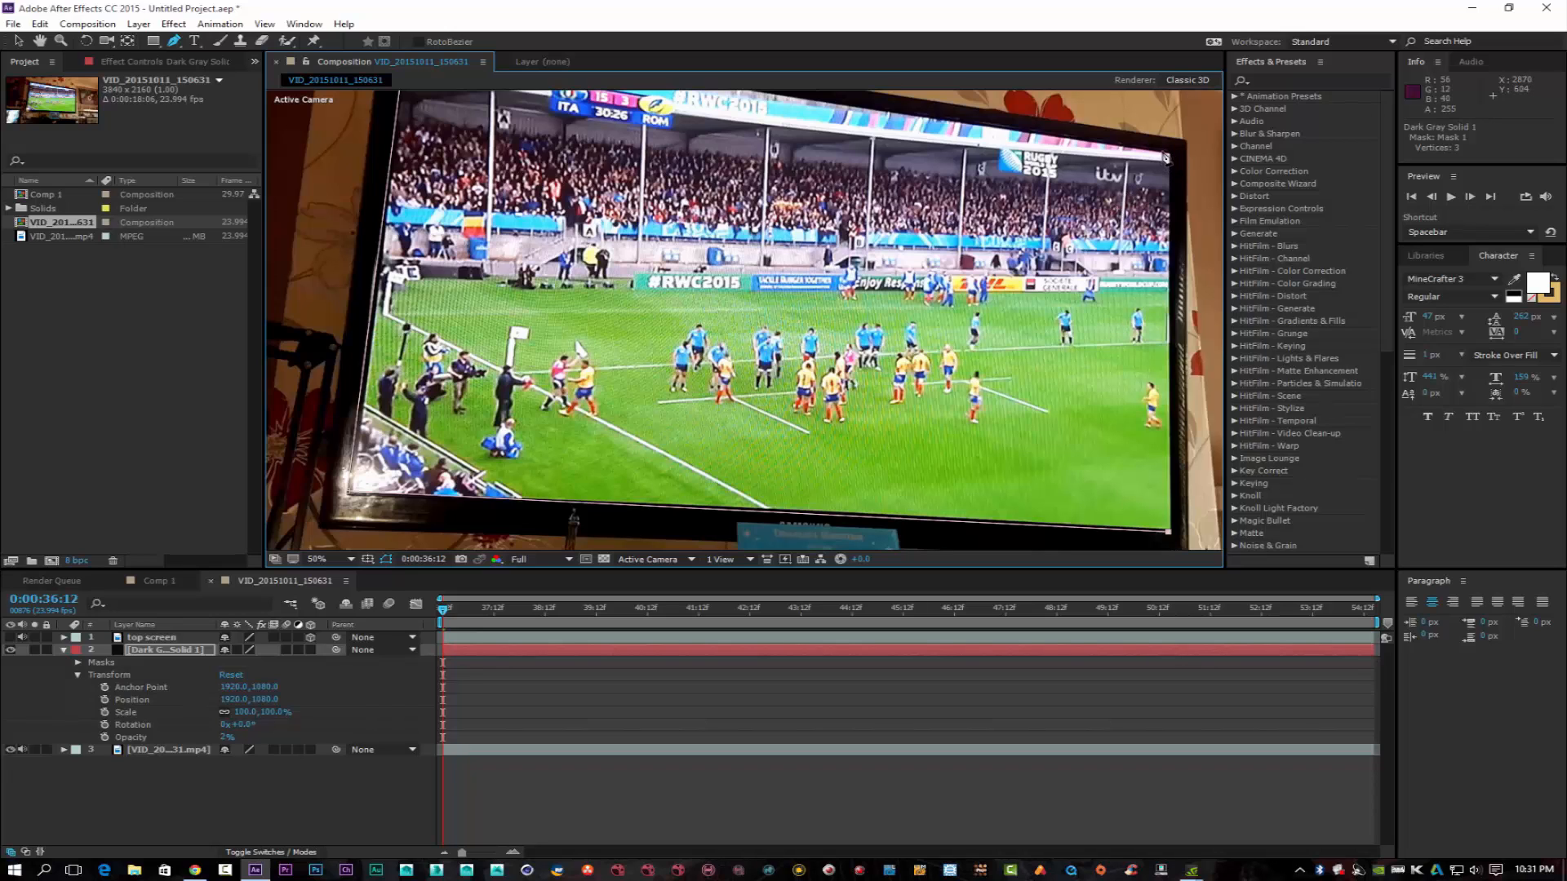
pyautogui.click(1171, 155)
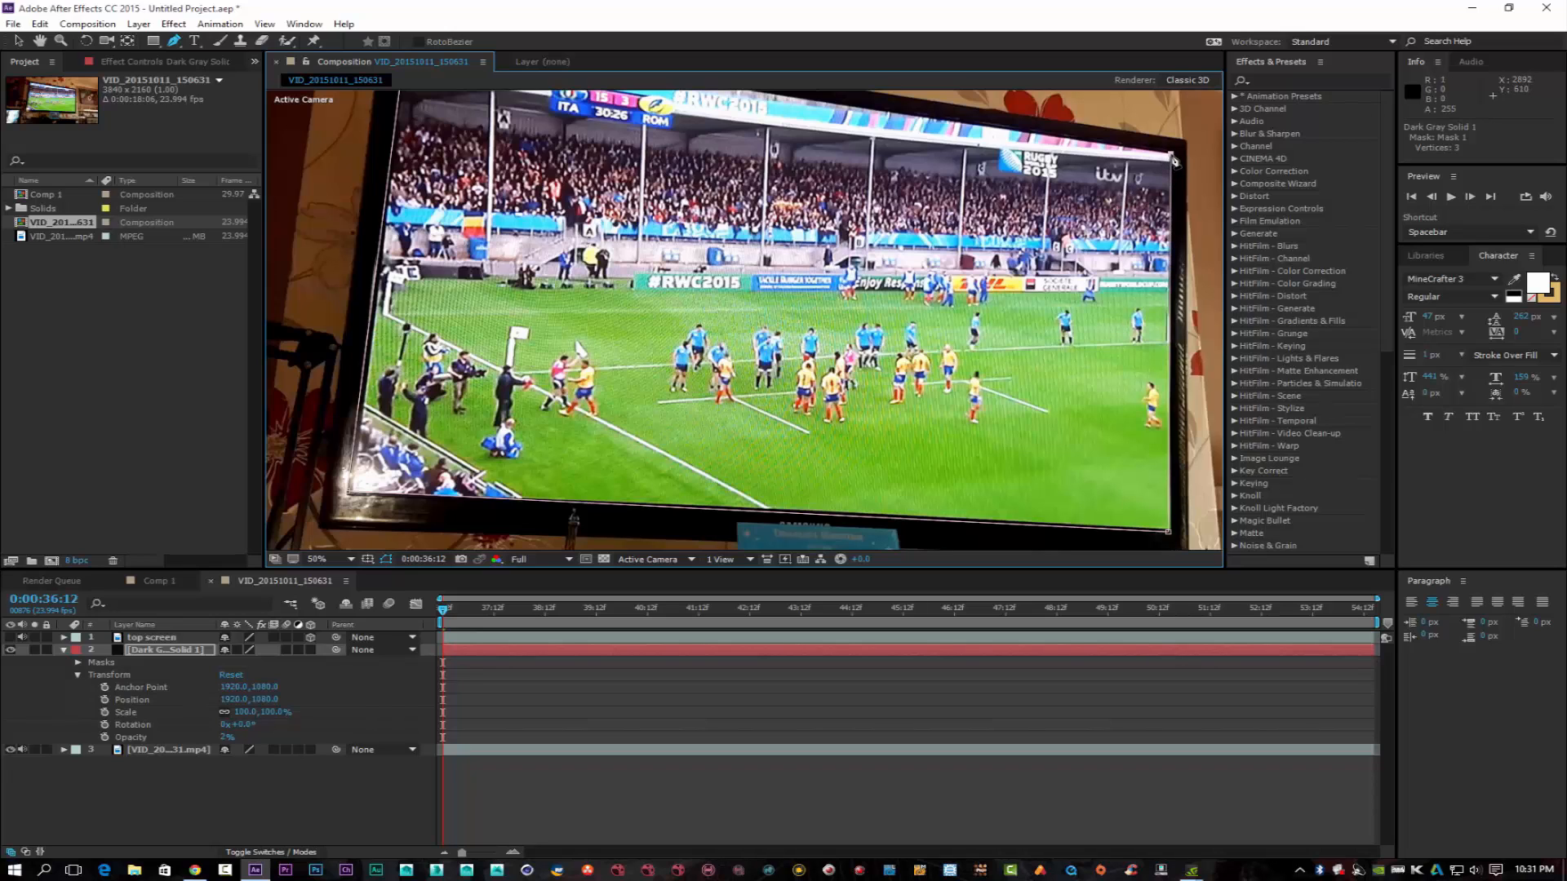
pyautogui.moveTo(1004, 219); pyautogui.dragTo(1043, 314)
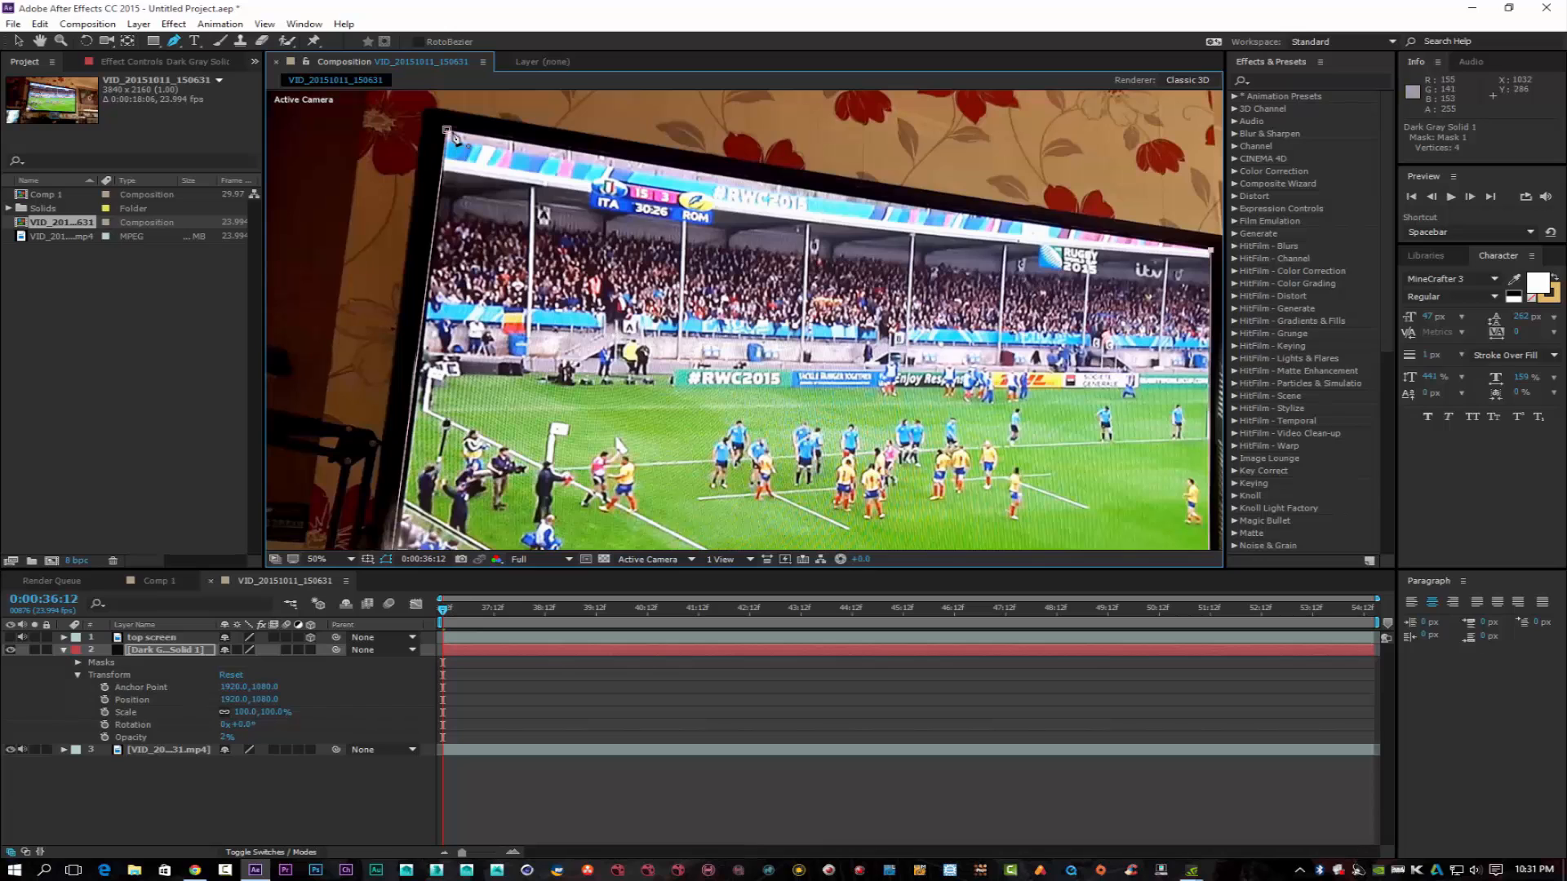
pyautogui.moveTo(529, 216); pyautogui.dragTo(494, 131)
# Set the masked dark gray solid's opacity to 100% to black out the TV screen, and collapse its properties
pyautogui.click(18, 40)
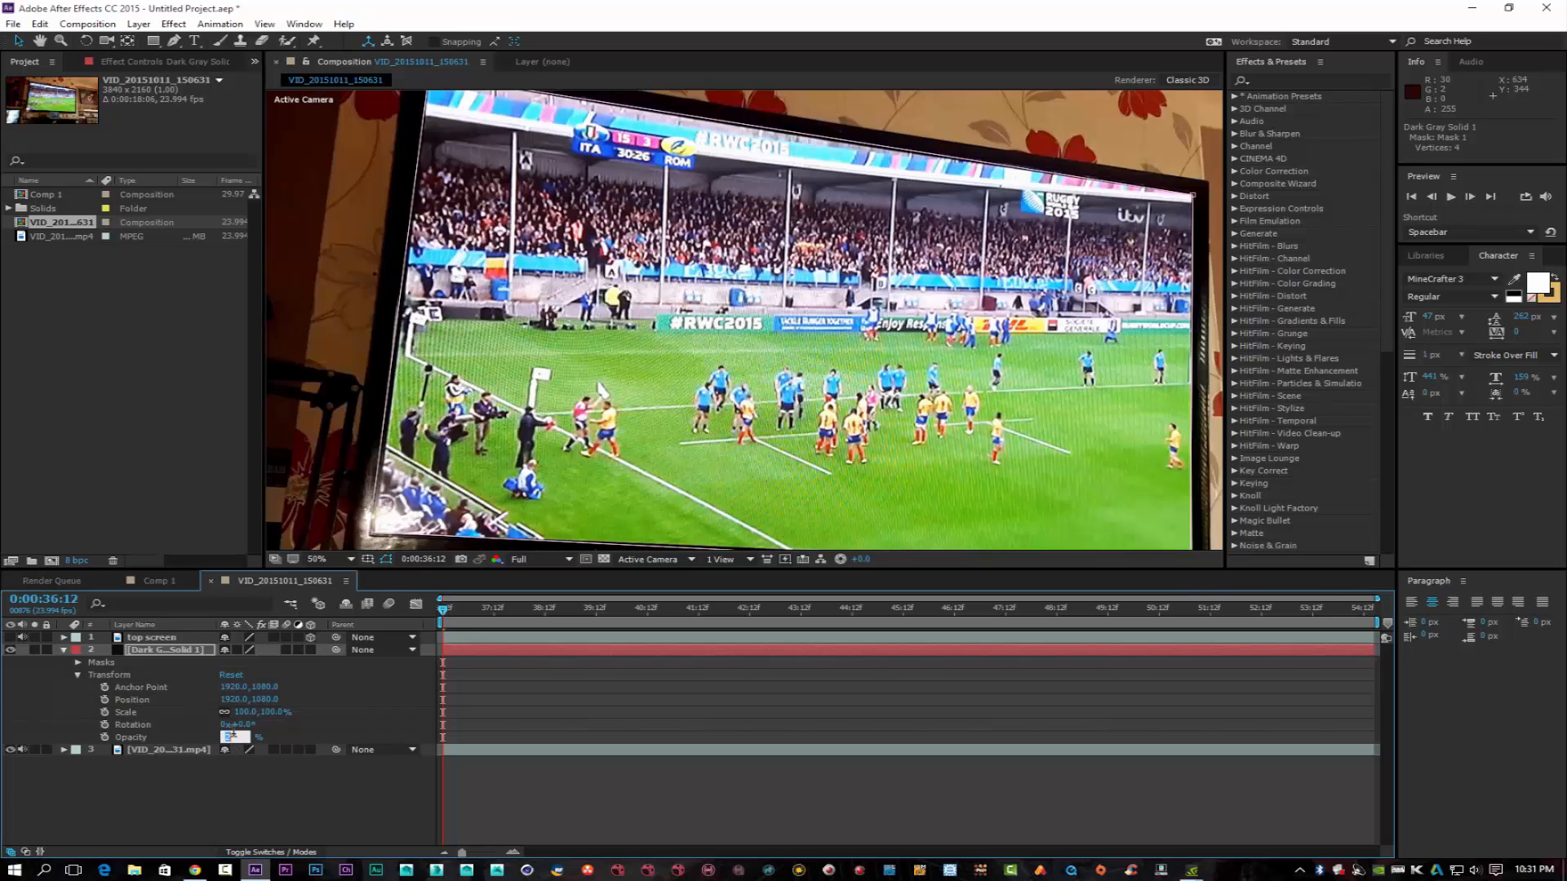
pyautogui.write('100')
pyautogui.press('Return')
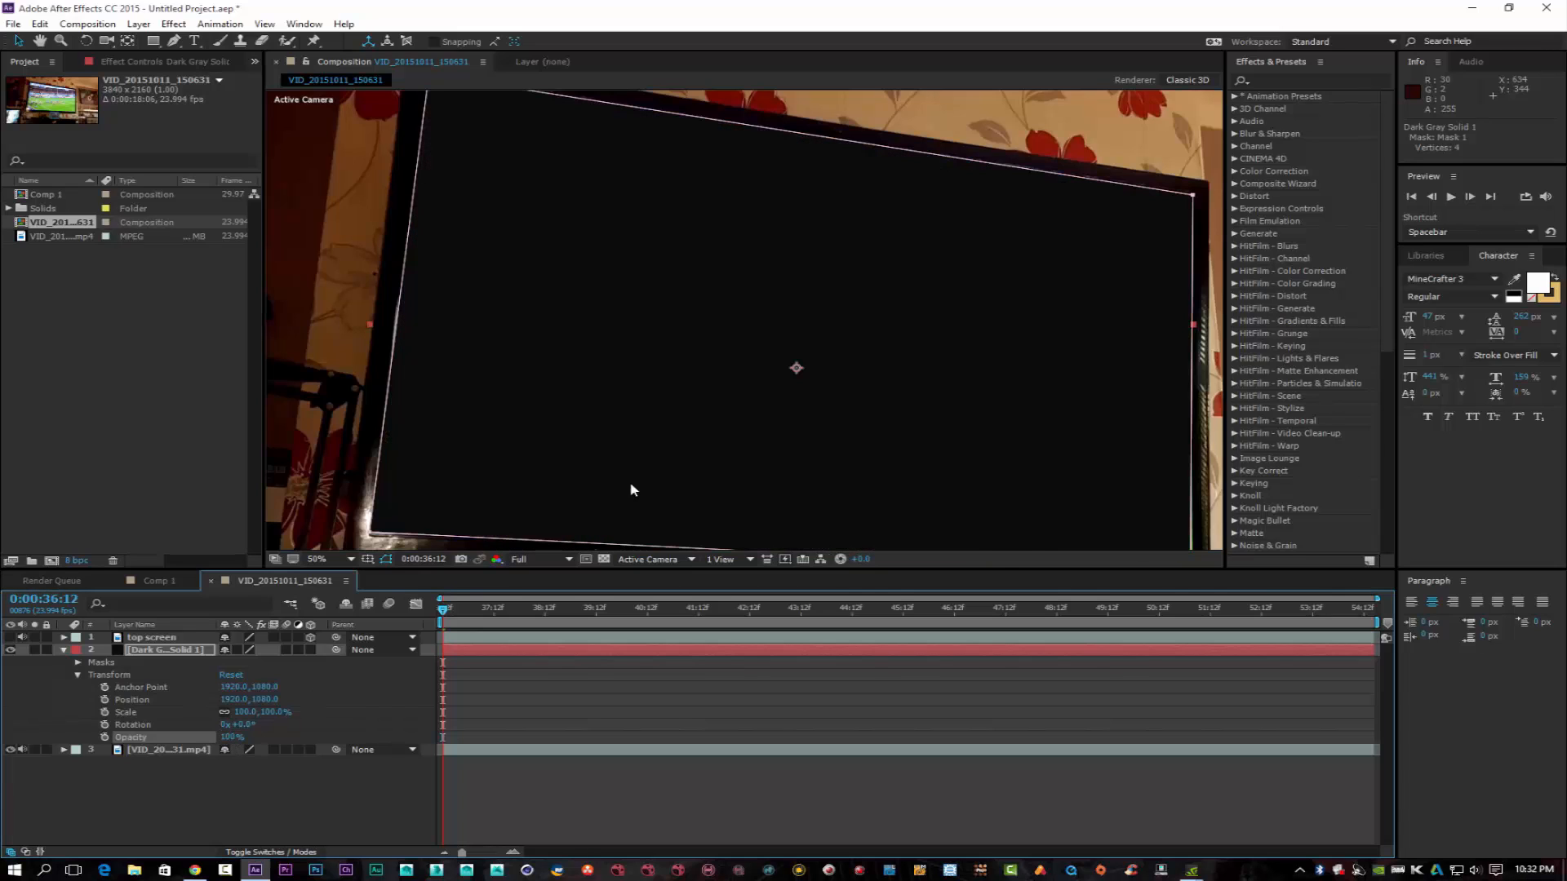
pyautogui.press(',')
pyautogui.press(',')
pyautogui.click(350, 434)
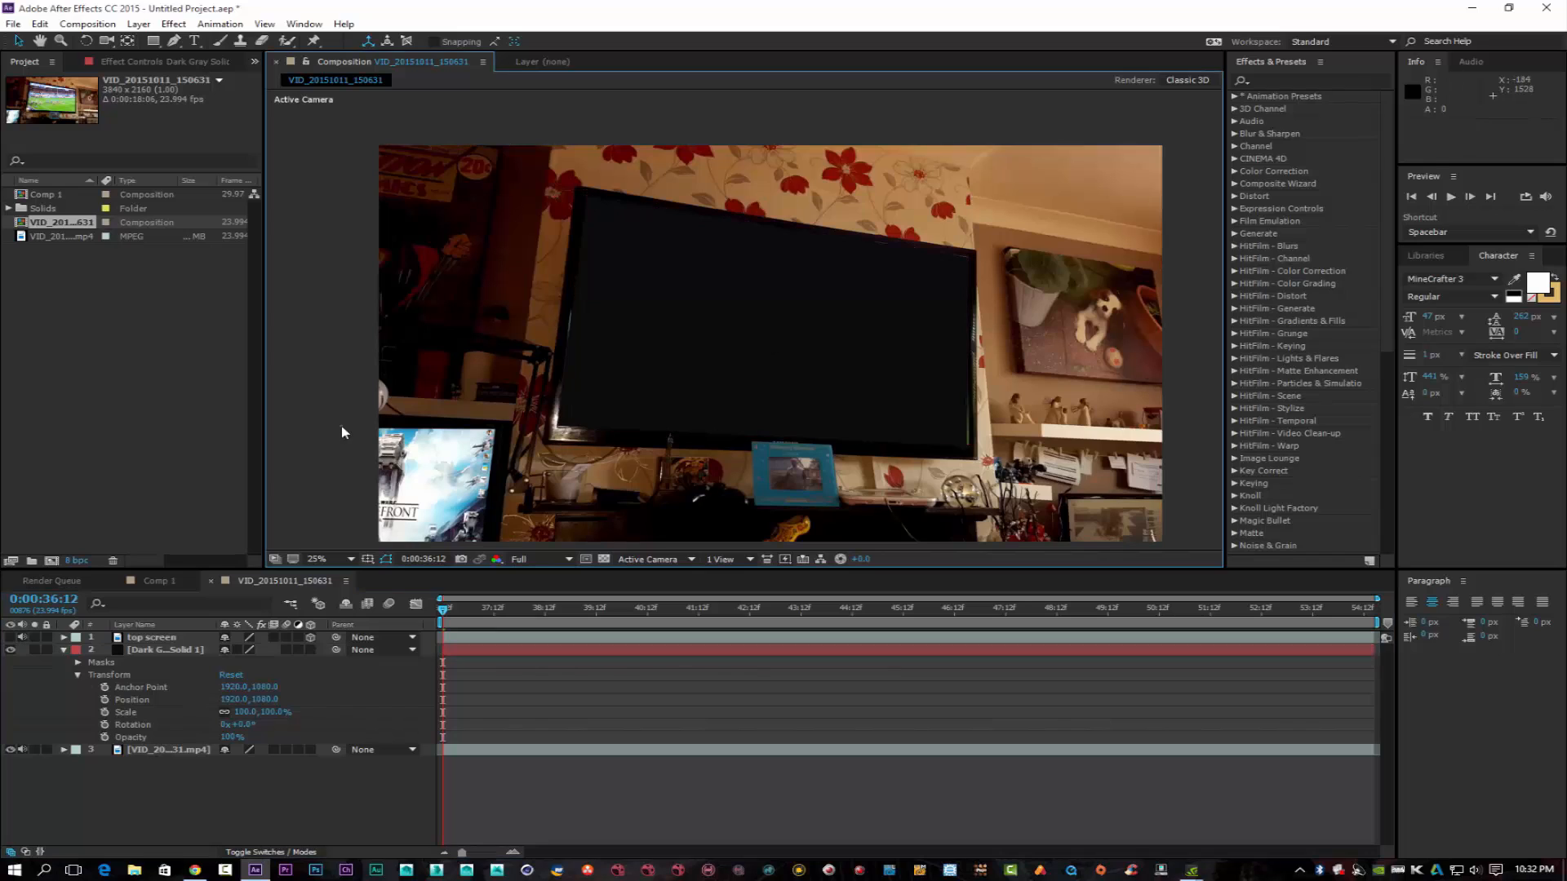
pyautogui.moveTo(874, 388); pyautogui.dragTo(846, 360)
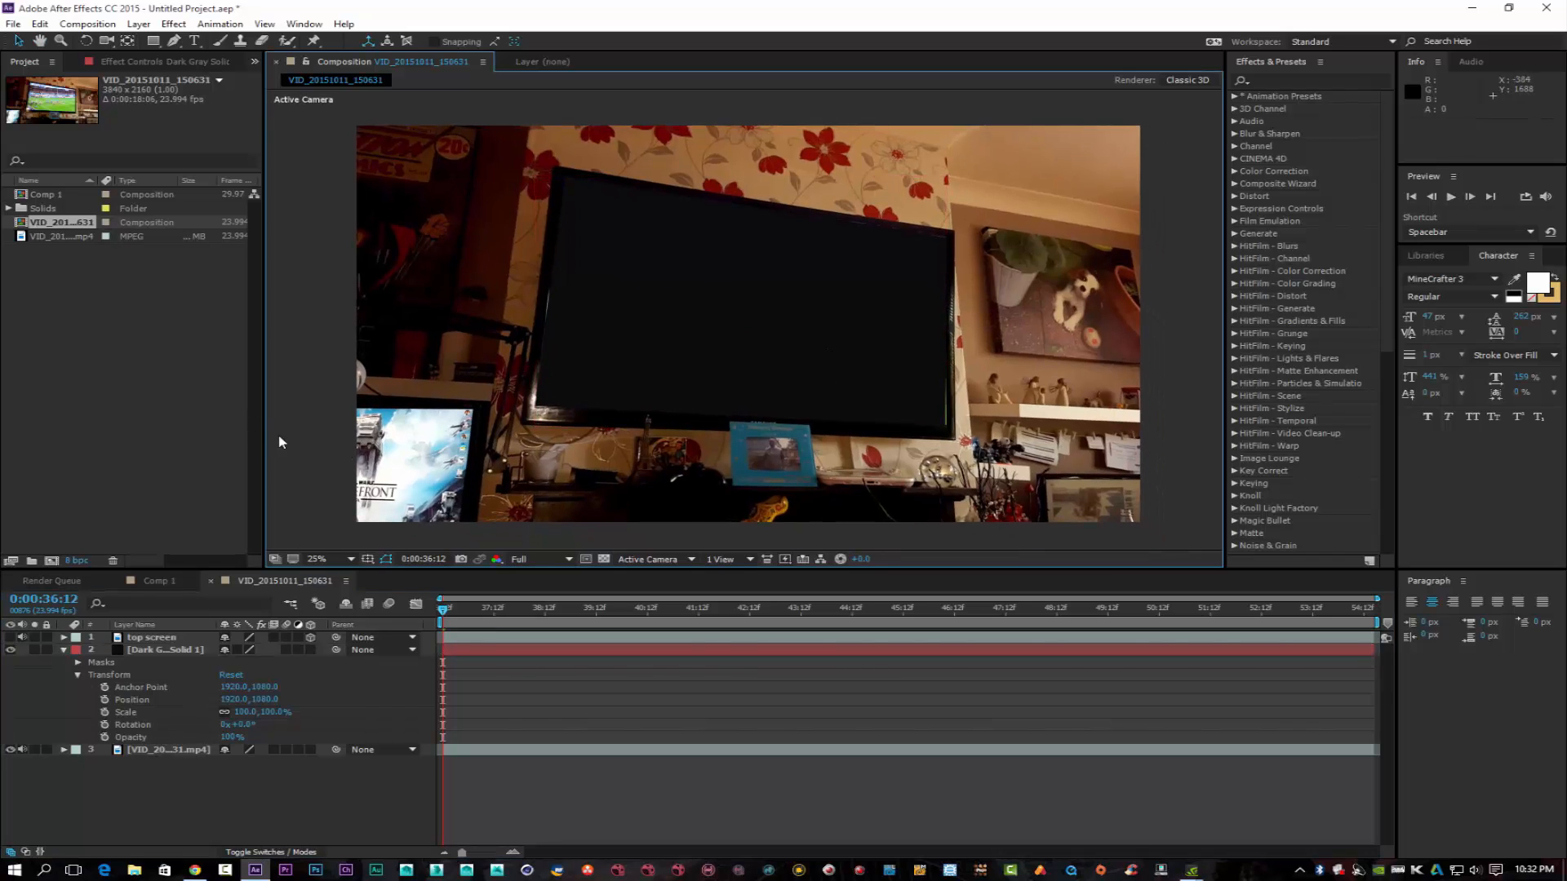
pyautogui.click(66, 649)
pyautogui.click(64, 650)
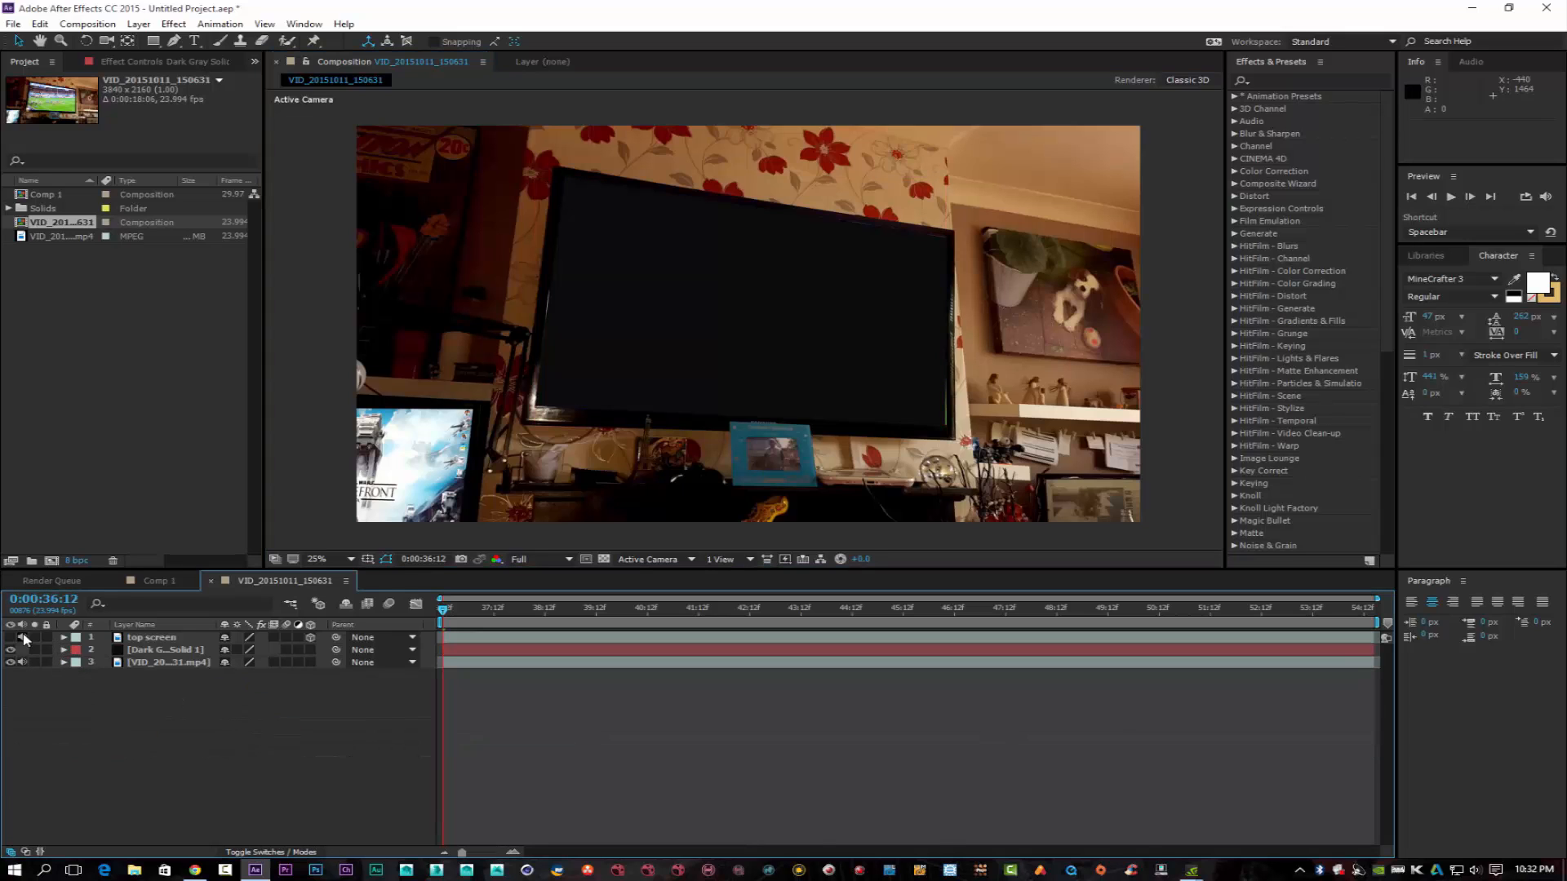
# Show the top screen layer again and move it further right along X, to about 2588, 1116, -260
pyautogui.click(12, 637)
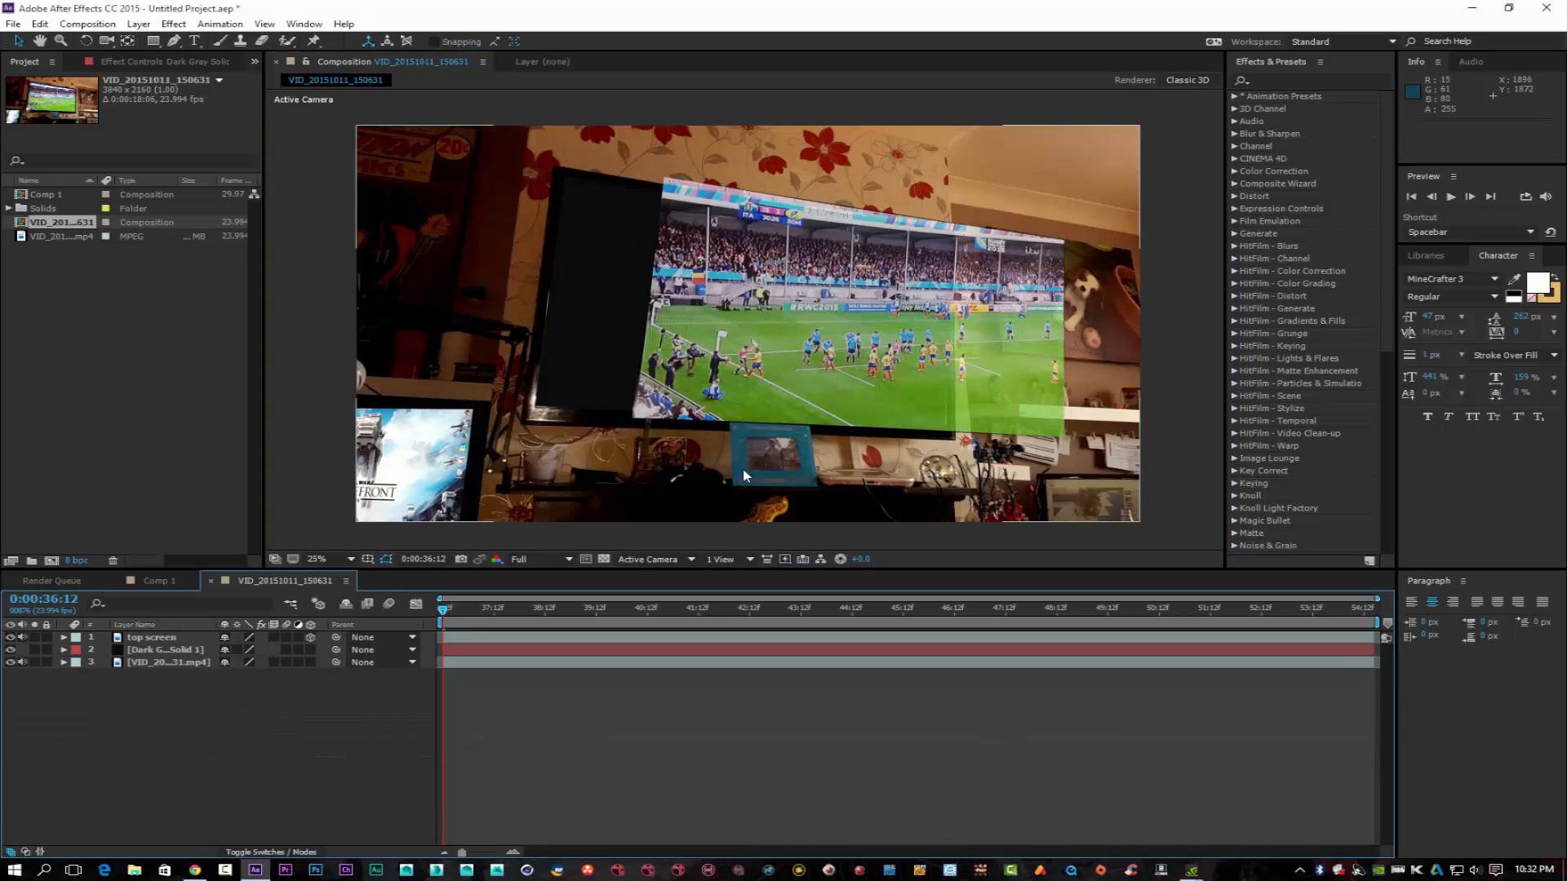
pyautogui.click(592, 408)
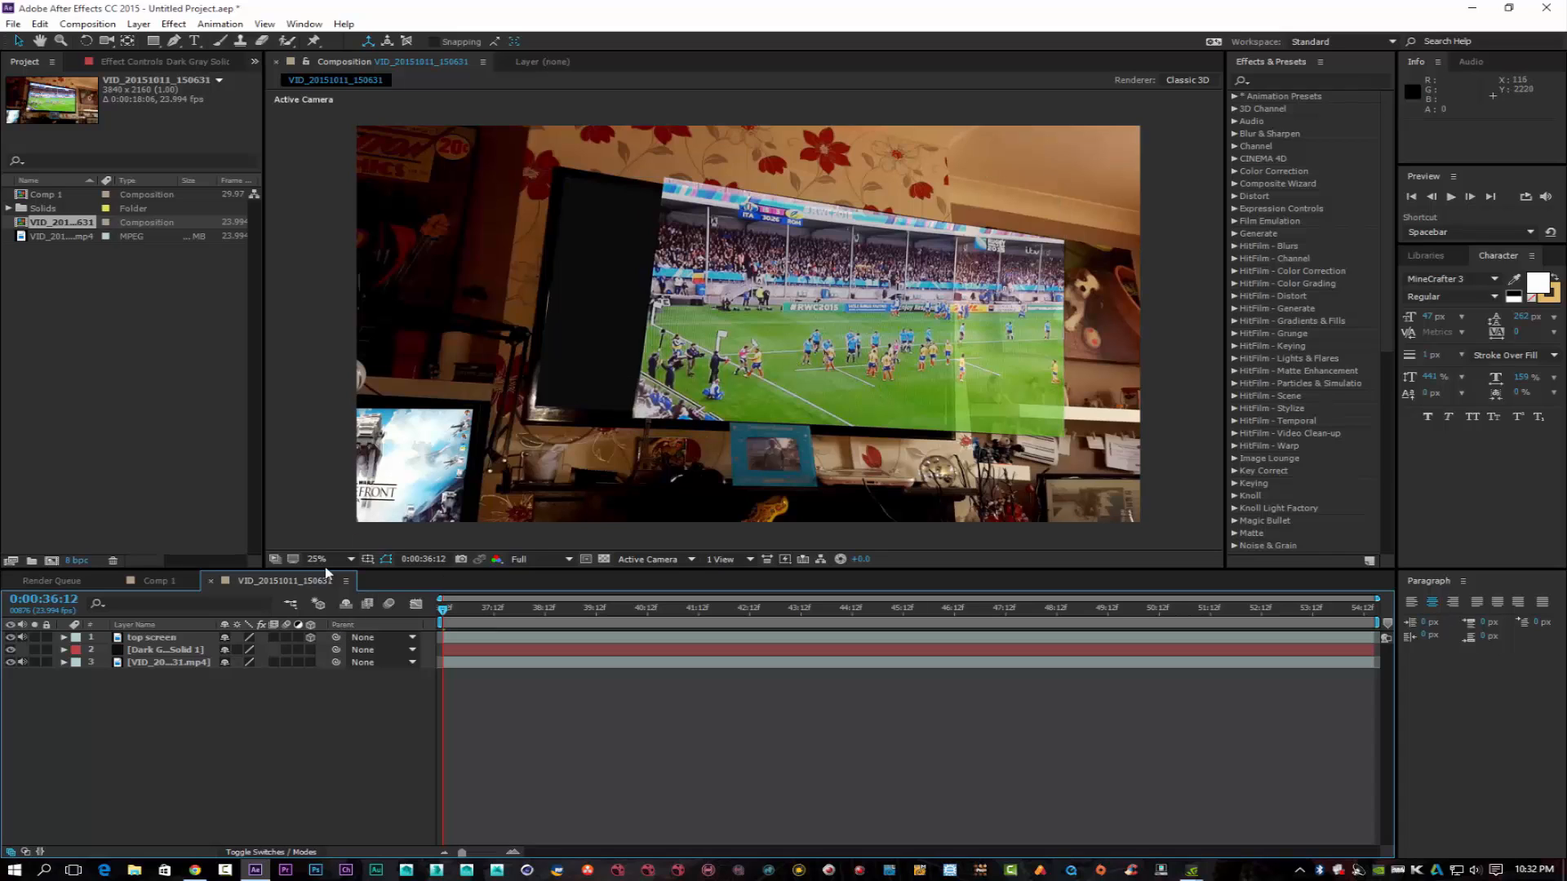
pyautogui.click(154, 640)
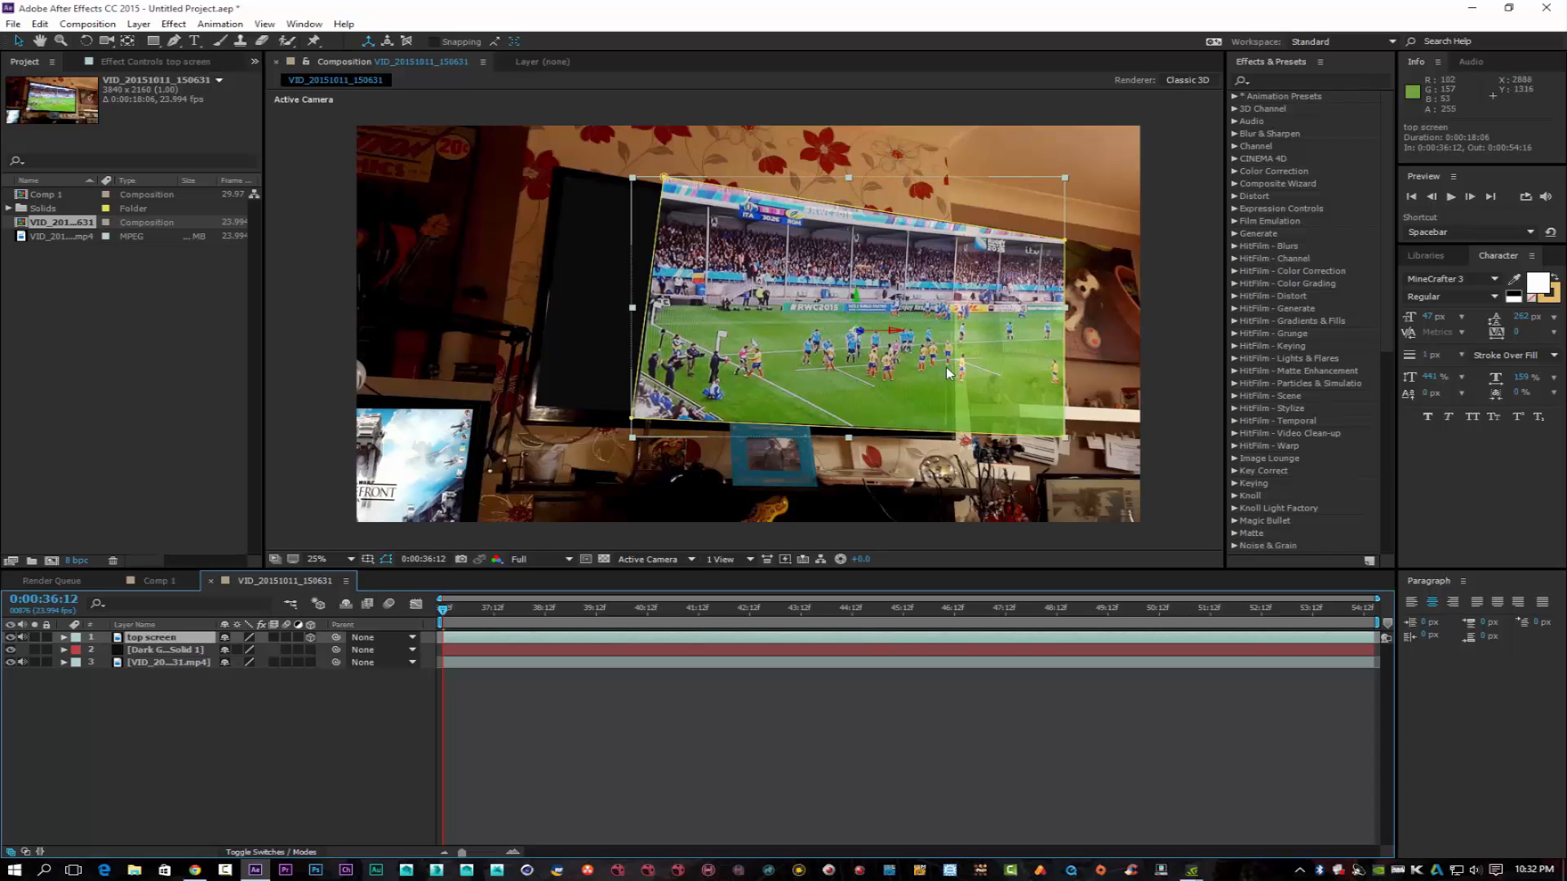
pyautogui.moveTo(898, 334); pyautogui.dragTo(908, 339)
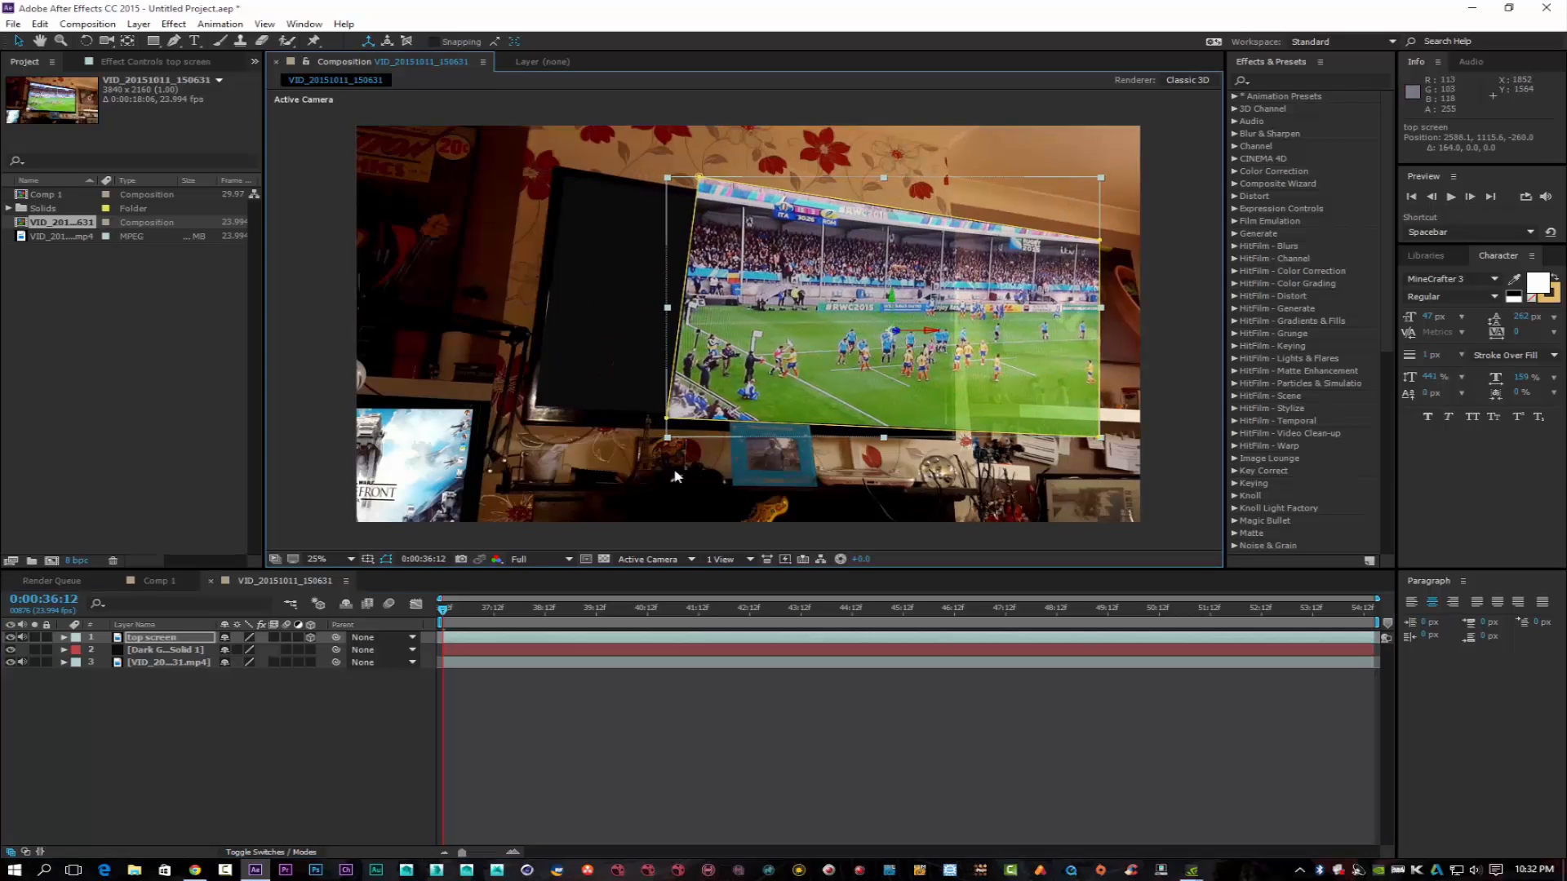
# Rename the original video layer "bg" and hide it
pyautogui.click(167, 662)
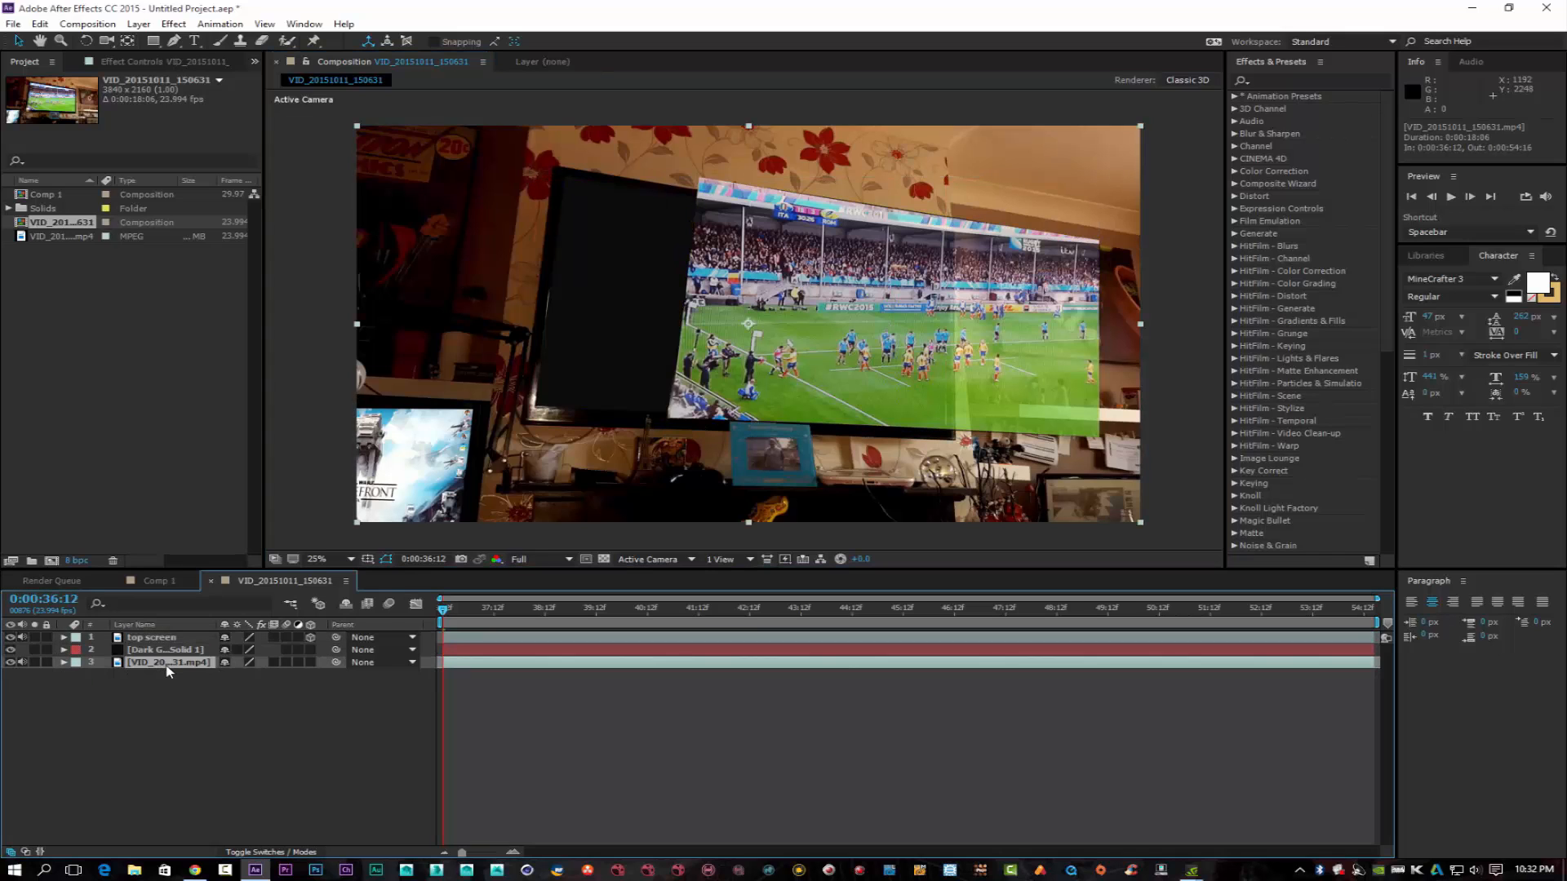
pyautogui.rightClick(167, 663)
pyautogui.click(175, 661)
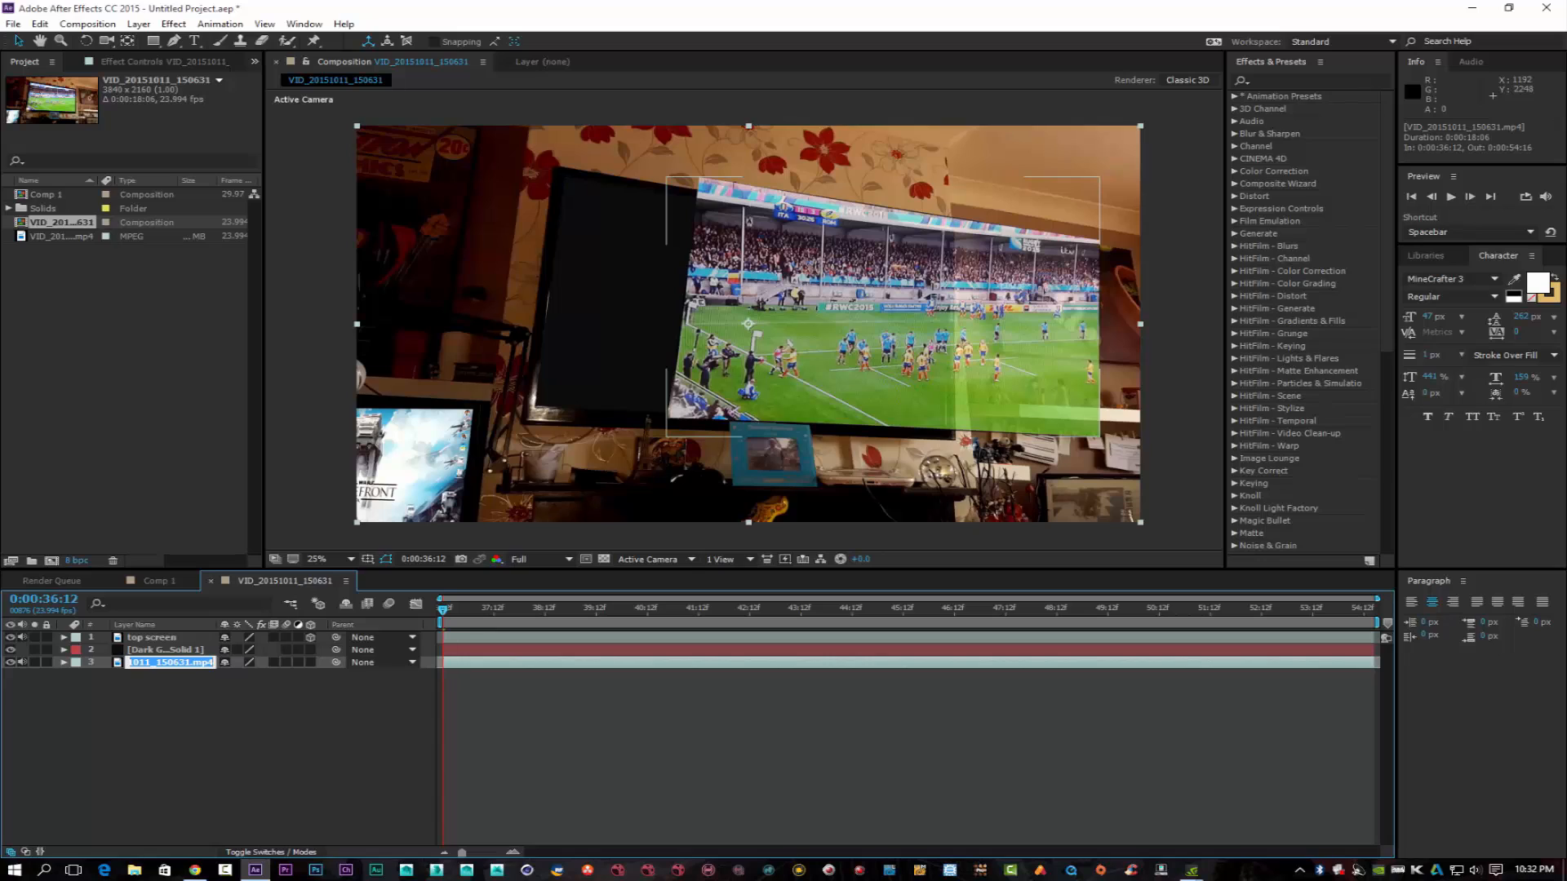
pyautogui.write('bg')
pyautogui.press('Return')
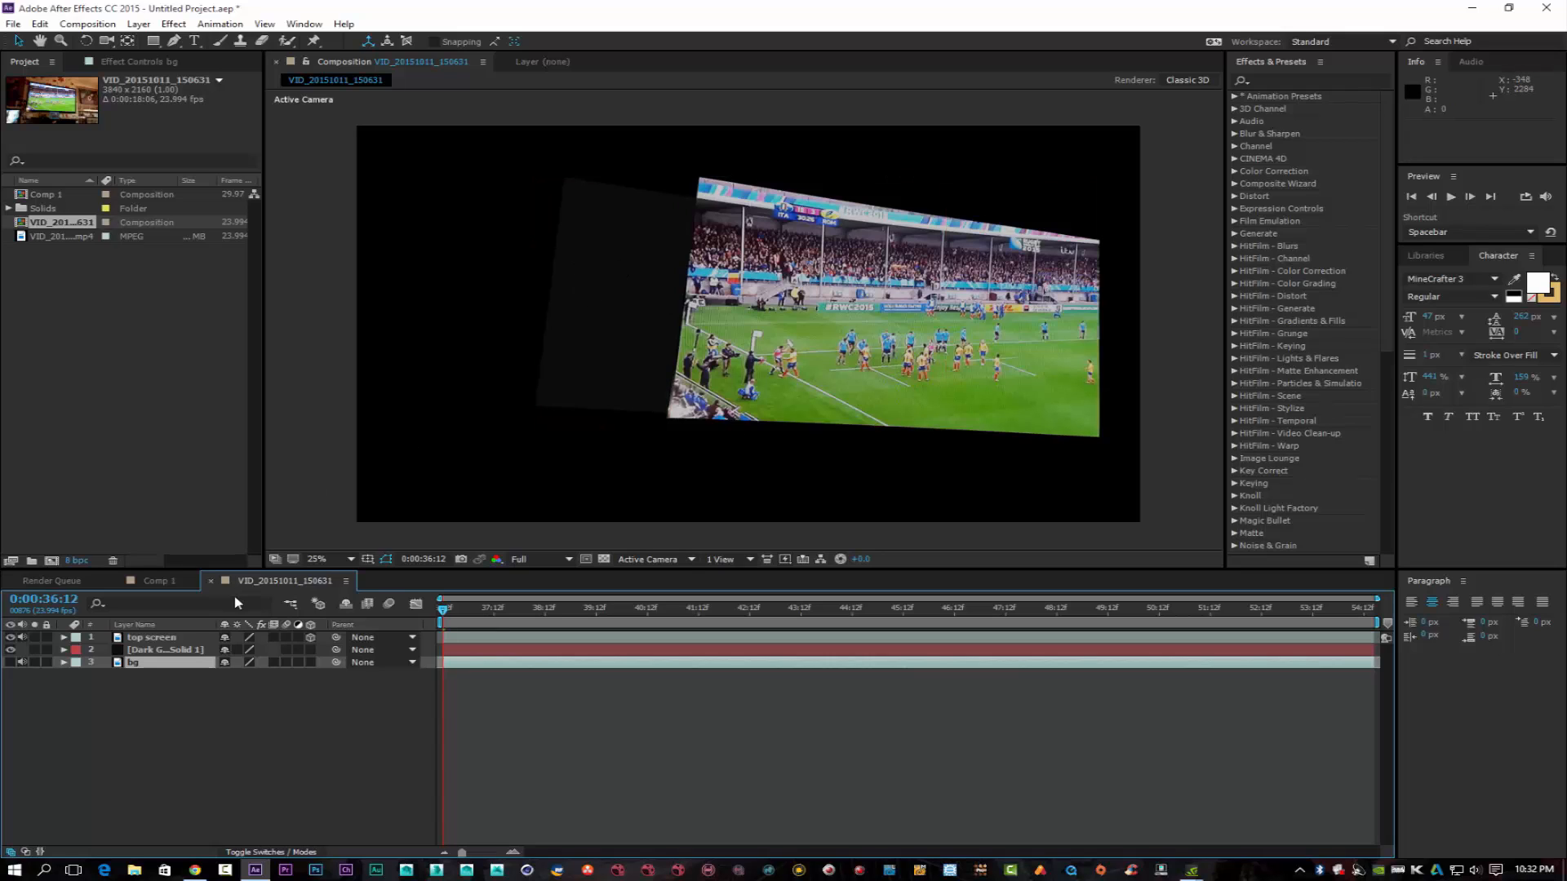
# Import the image full_mental_showroom.jpg from the Desktop into the project
pyautogui.click(14, 24)
pyautogui.click(311, 230)
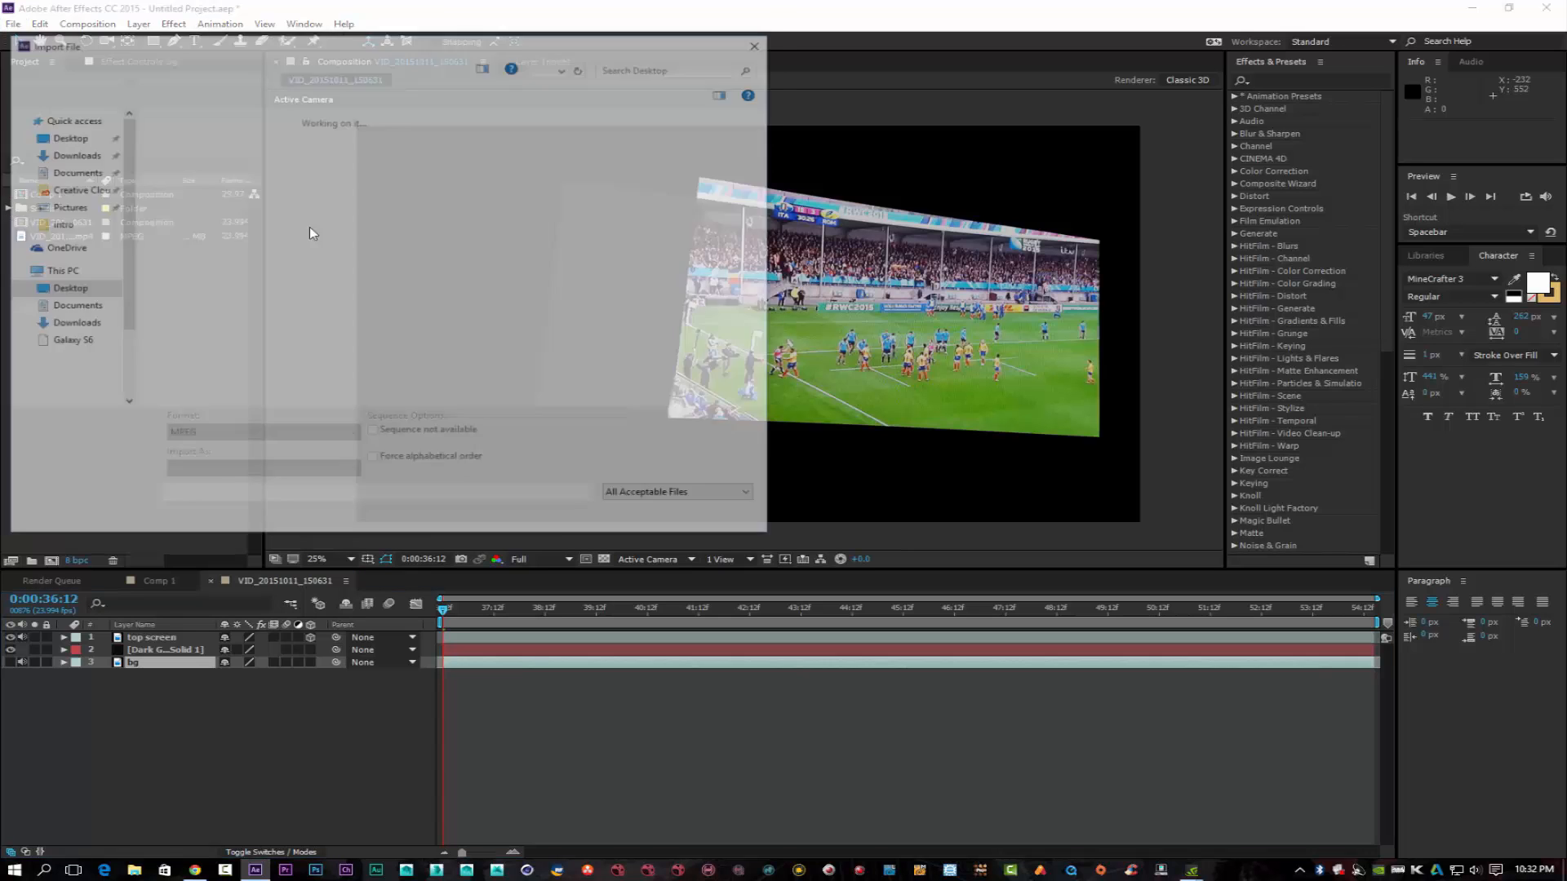
pyautogui.doubleClick(645, 277)
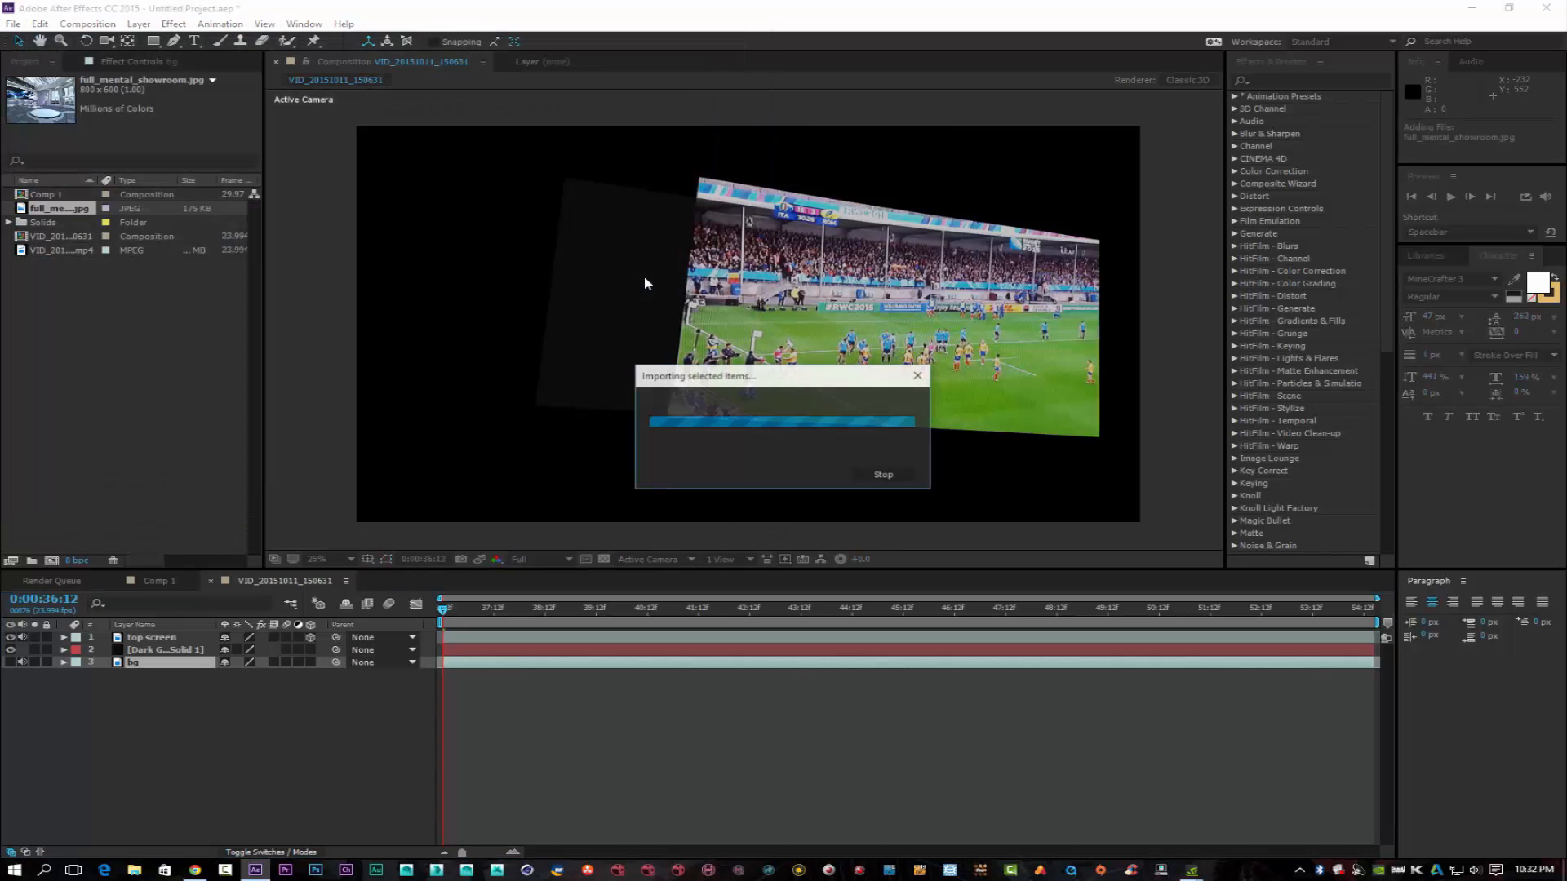
# Add full_mental_showroom.jpg to the composition stretched to fill the frame, and move the dark gray solid to the bottom of the layer stack
pyautogui.moveTo(57, 210); pyautogui.dragTo(155, 684)
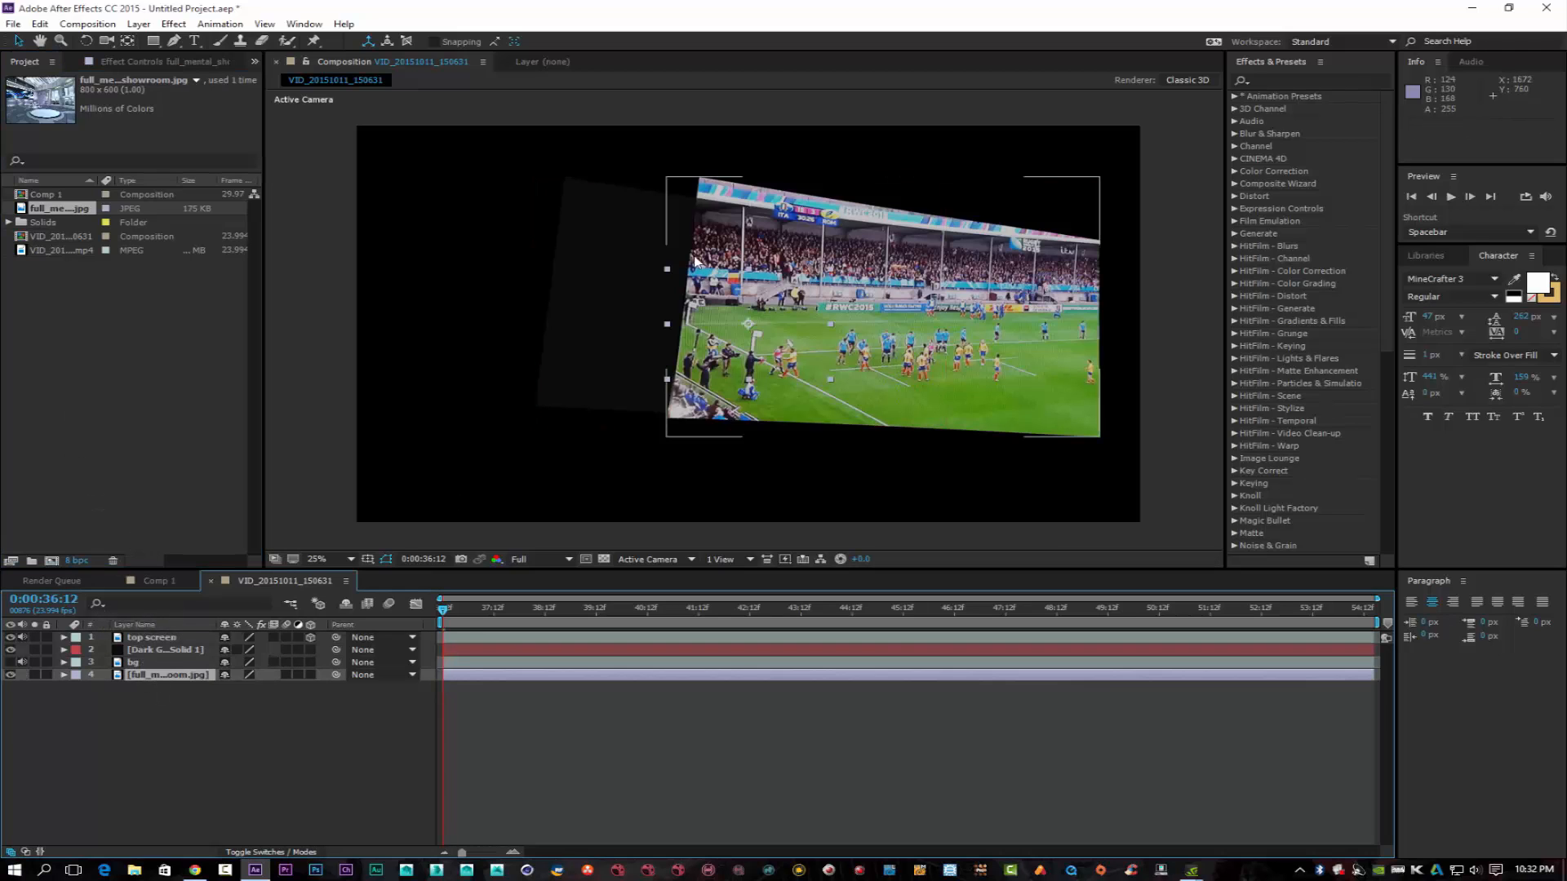
pyautogui.moveTo(660, 269); pyautogui.dragTo(355, 129)
pyautogui.moveTo(155, 649); pyautogui.dragTo(155, 694)
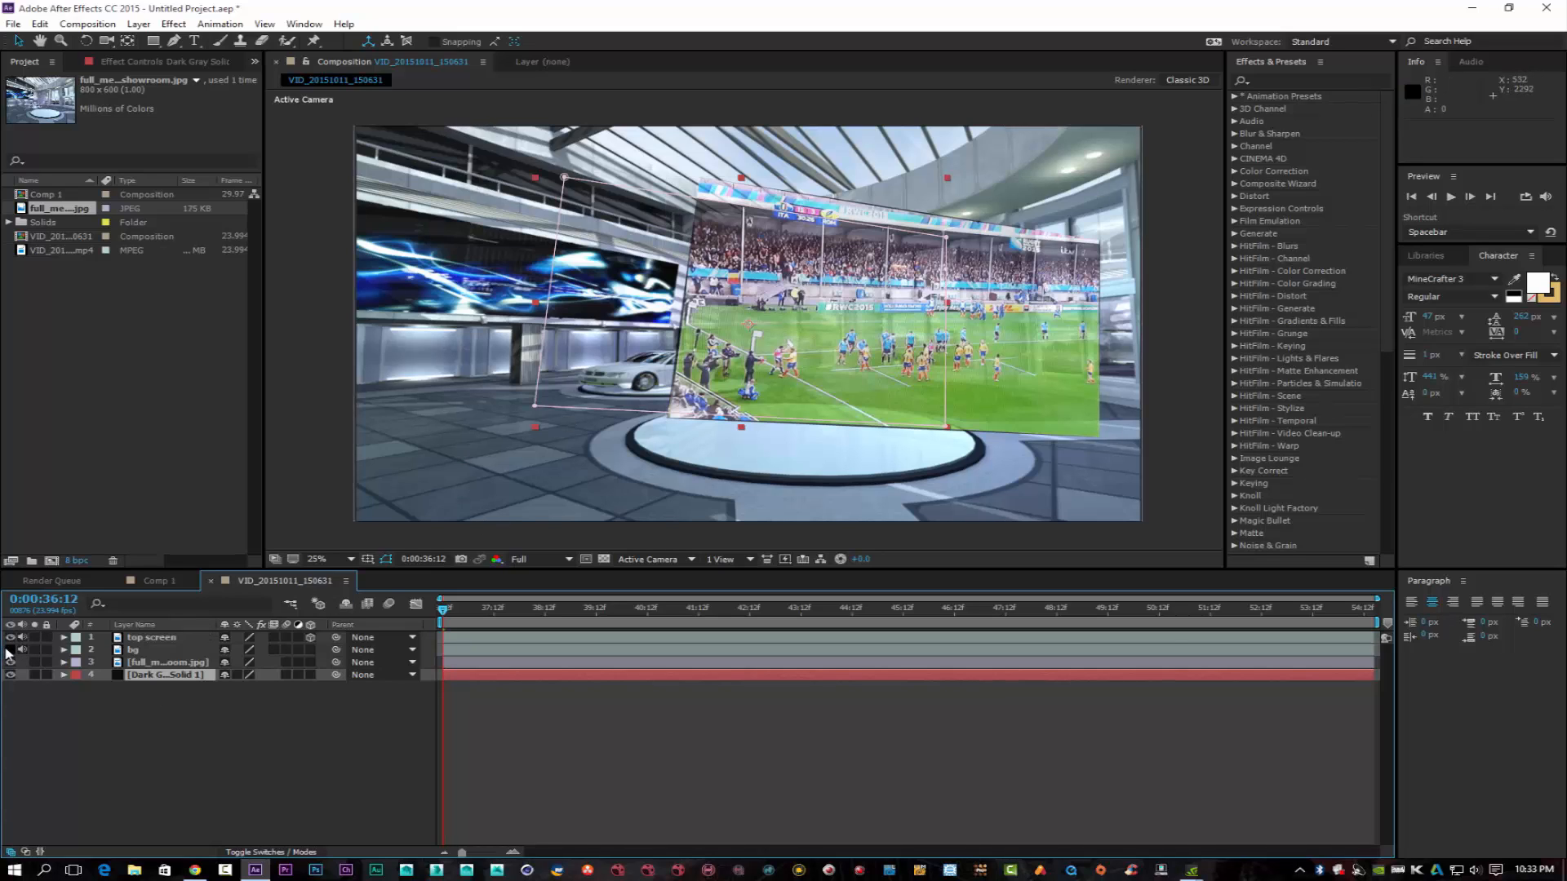
pyautogui.click(90, 722)
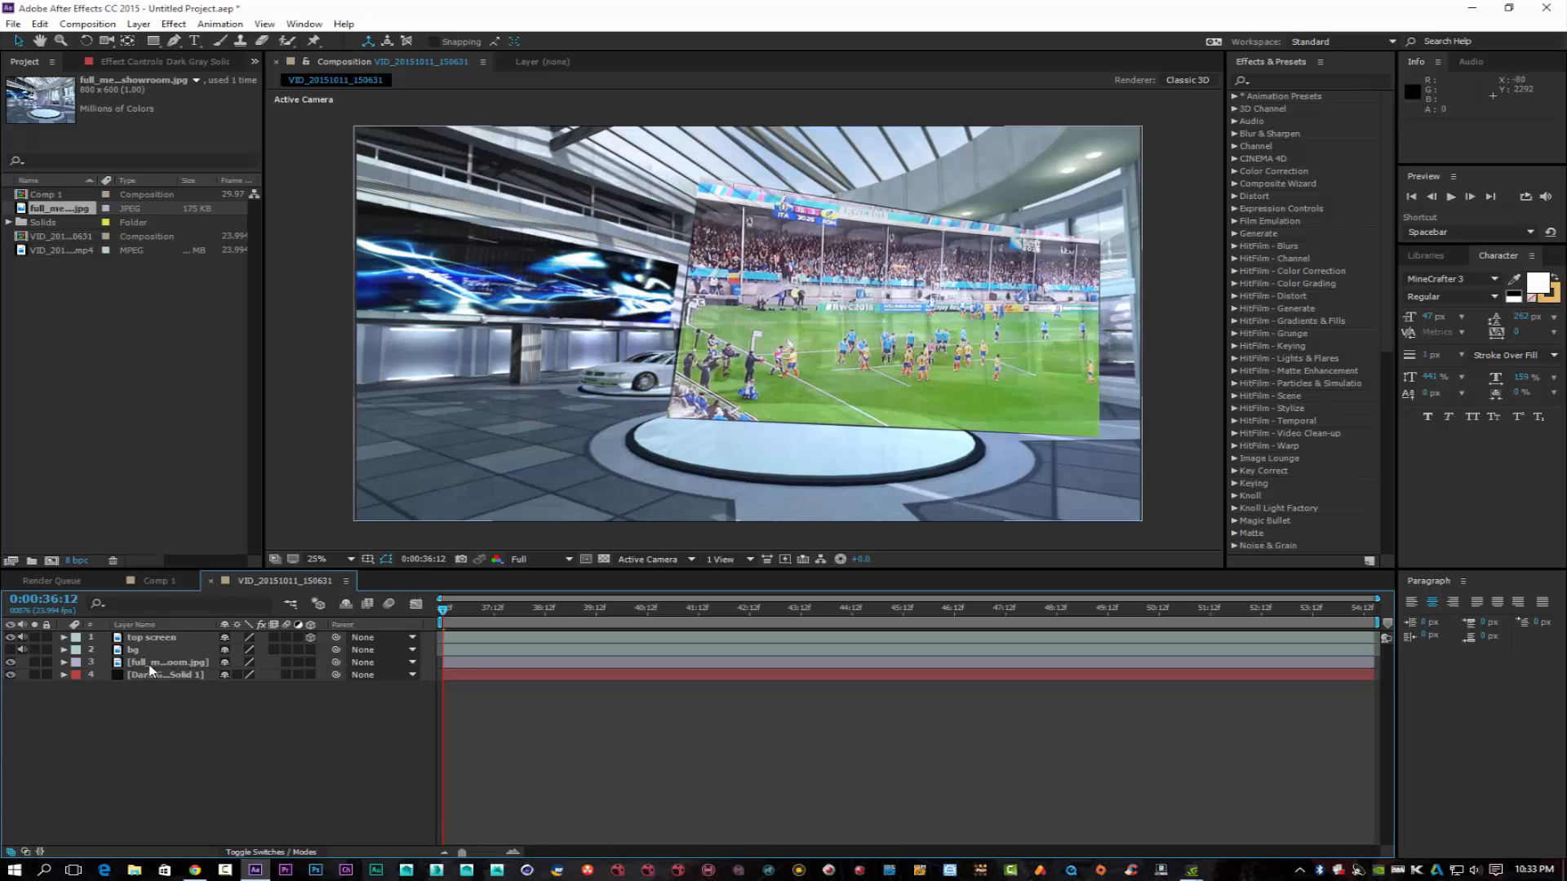
# Move the top screen layer left along X to about 2124, 1116, -260 and rotate its orientation to about 25°, 319°, 7°
pyautogui.click(151, 639)
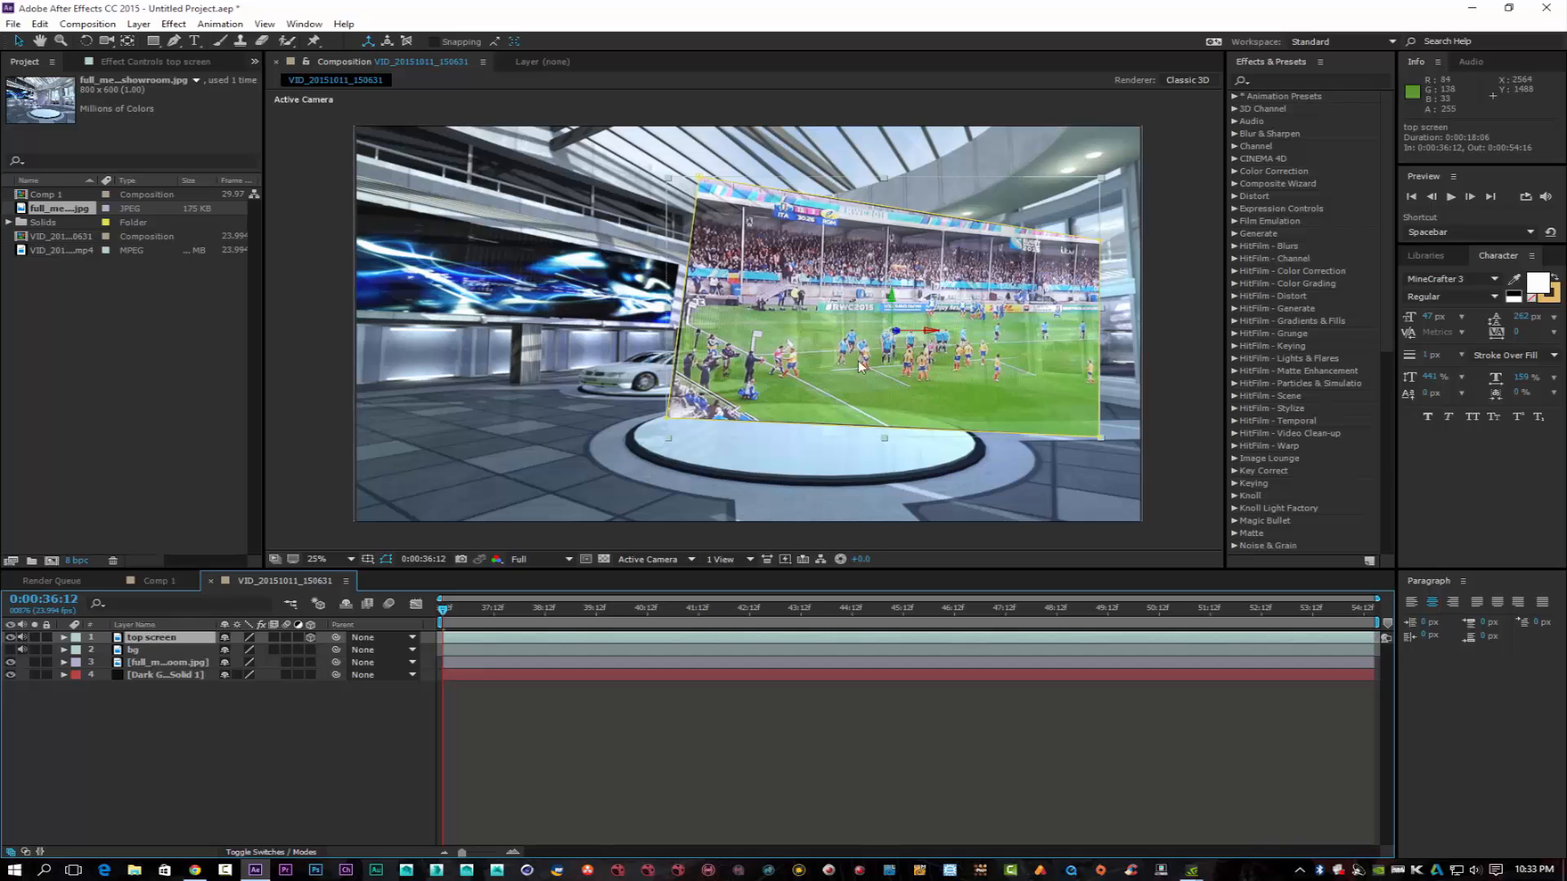
pyautogui.moveTo(920, 333); pyautogui.dragTo(835, 318)
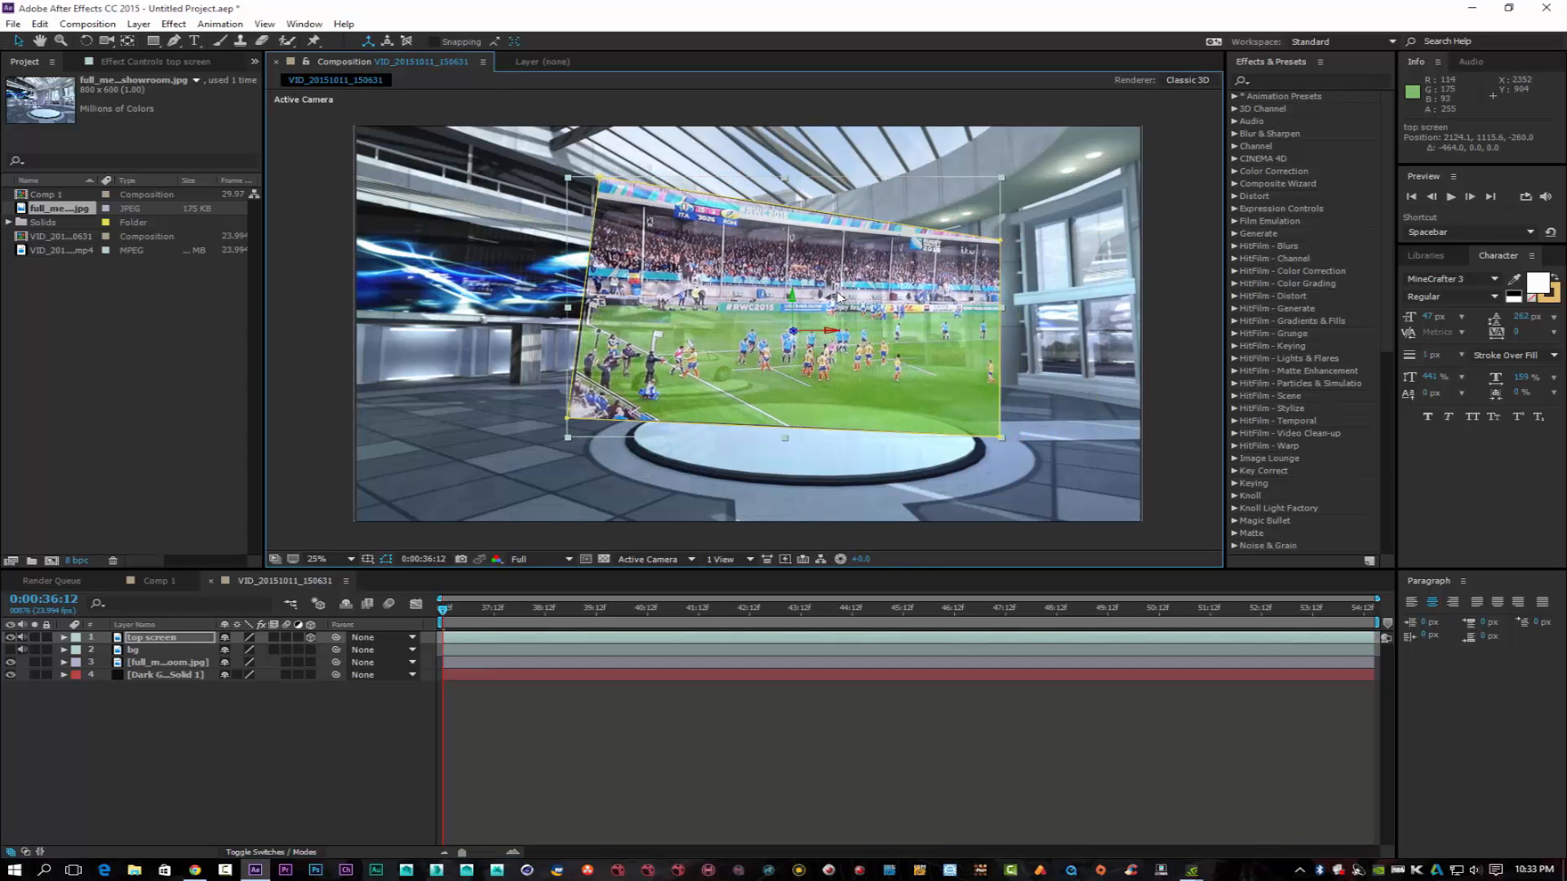
pyautogui.click(86, 41)
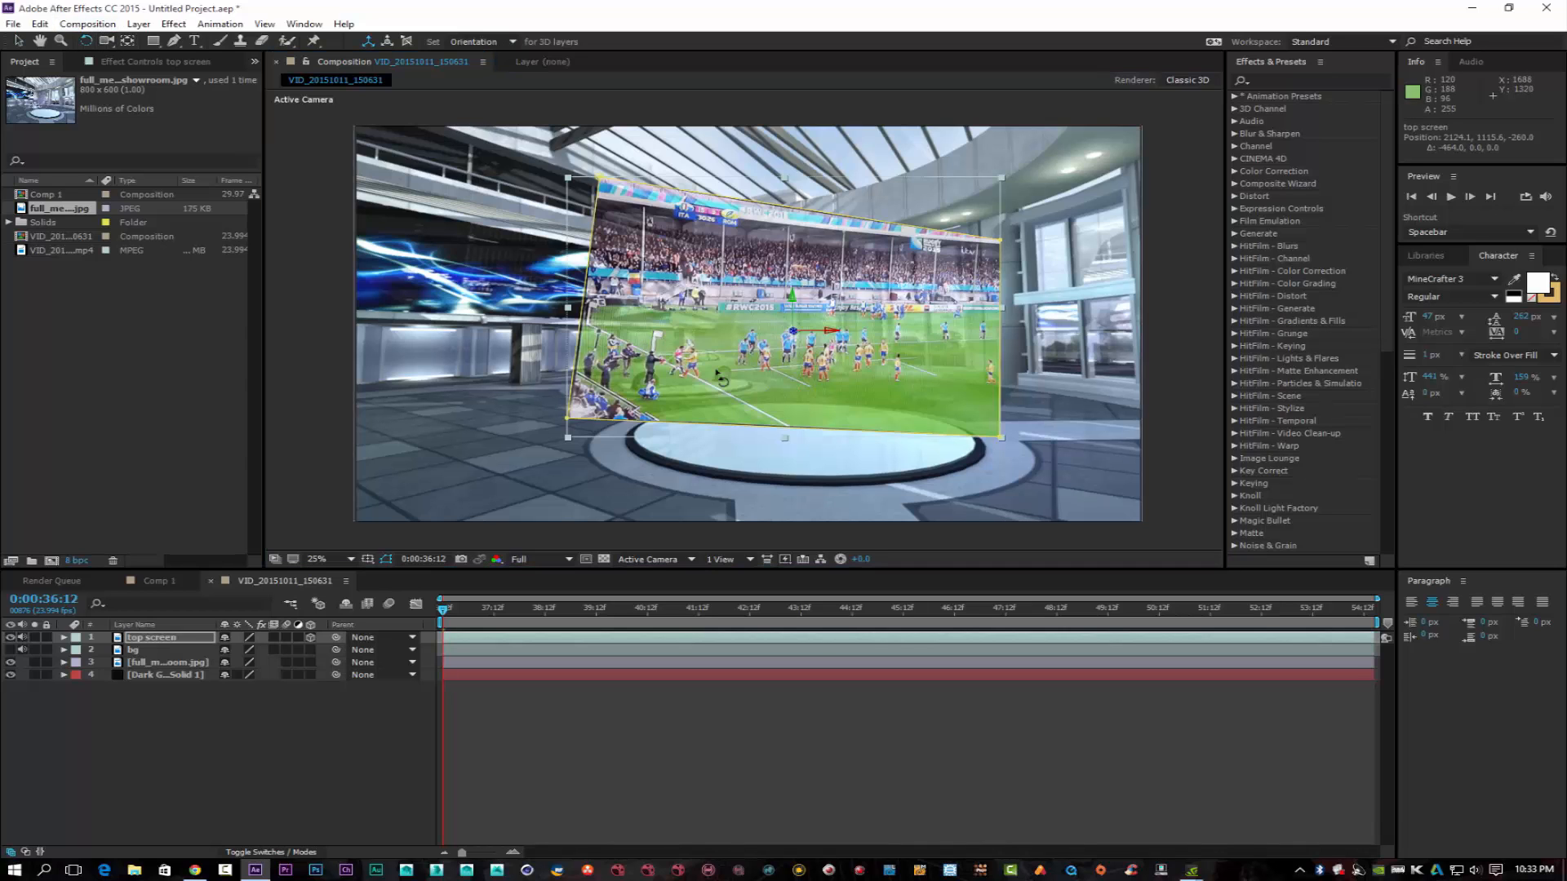
pyautogui.moveTo(722, 380); pyautogui.dragTo(817, 386)
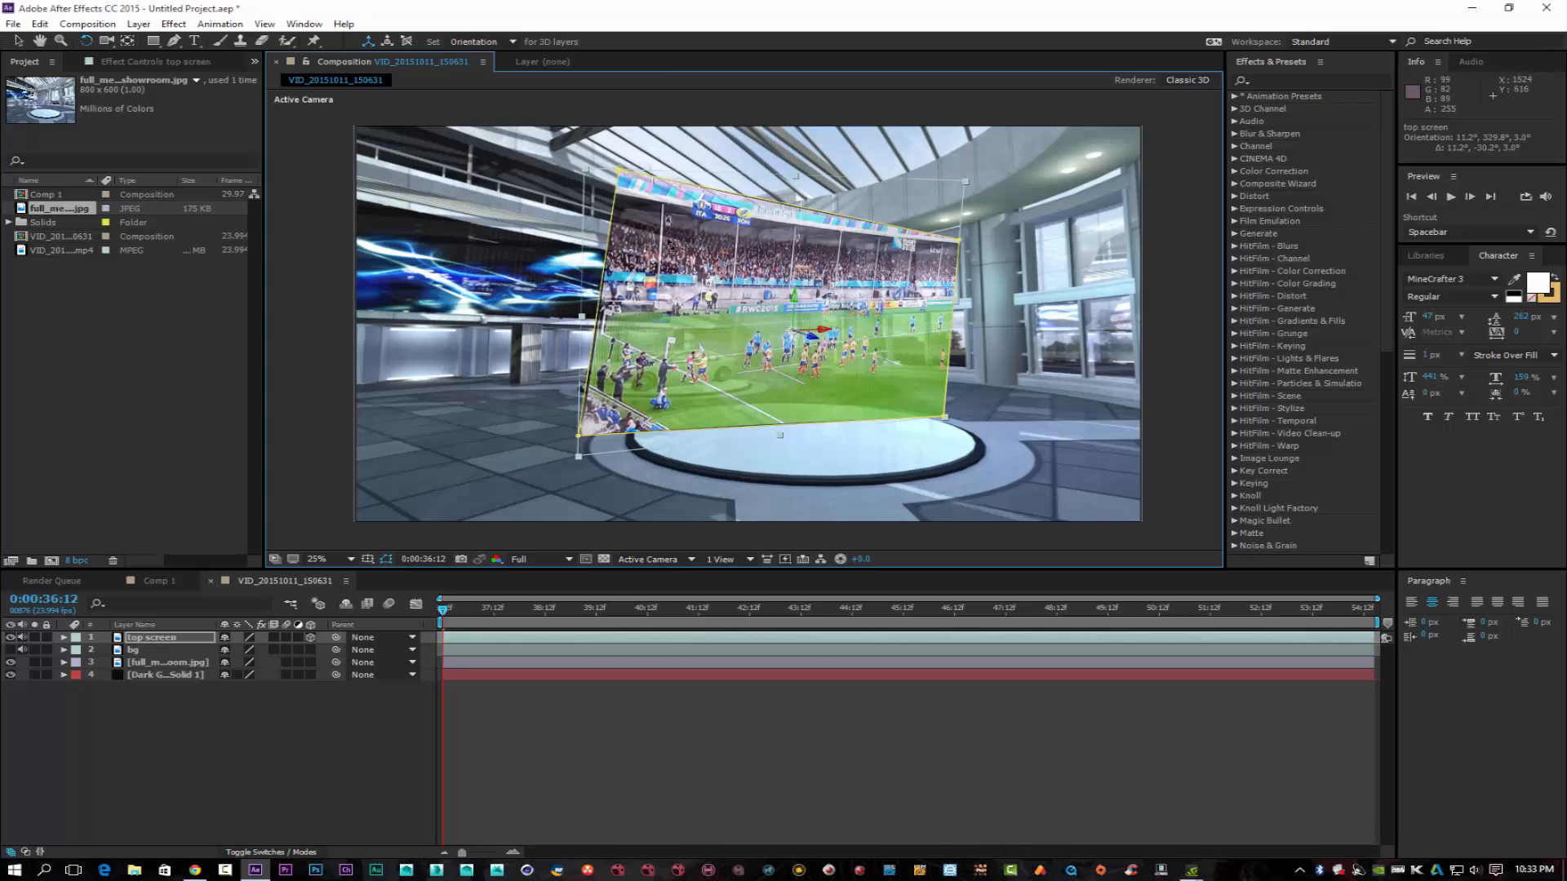
pyautogui.moveTo(718, 249); pyautogui.dragTo(672, 243)
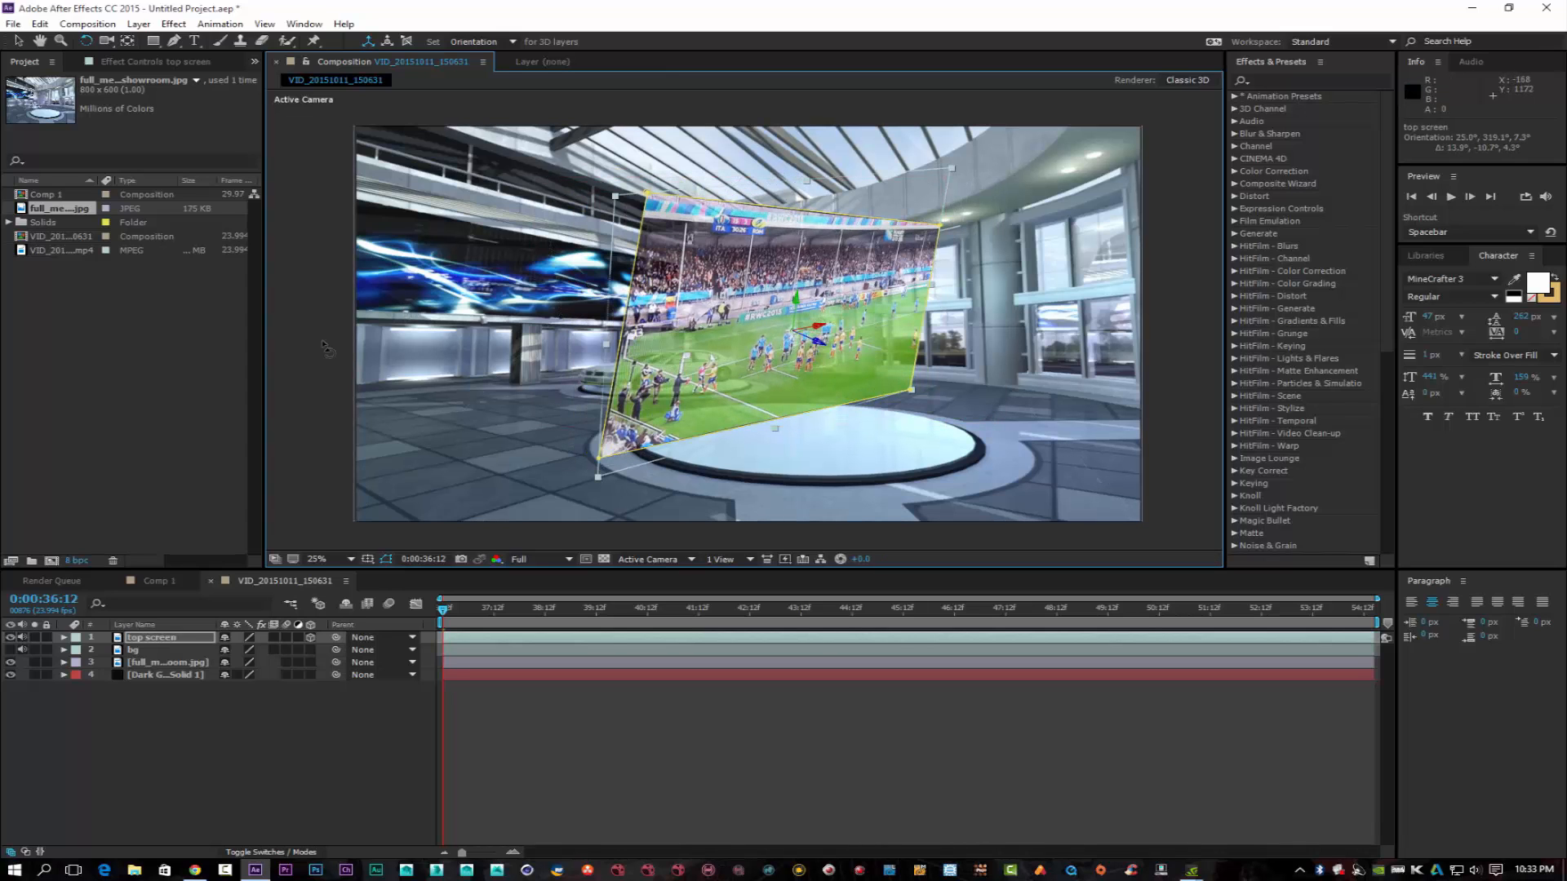
pyautogui.click(18, 41)
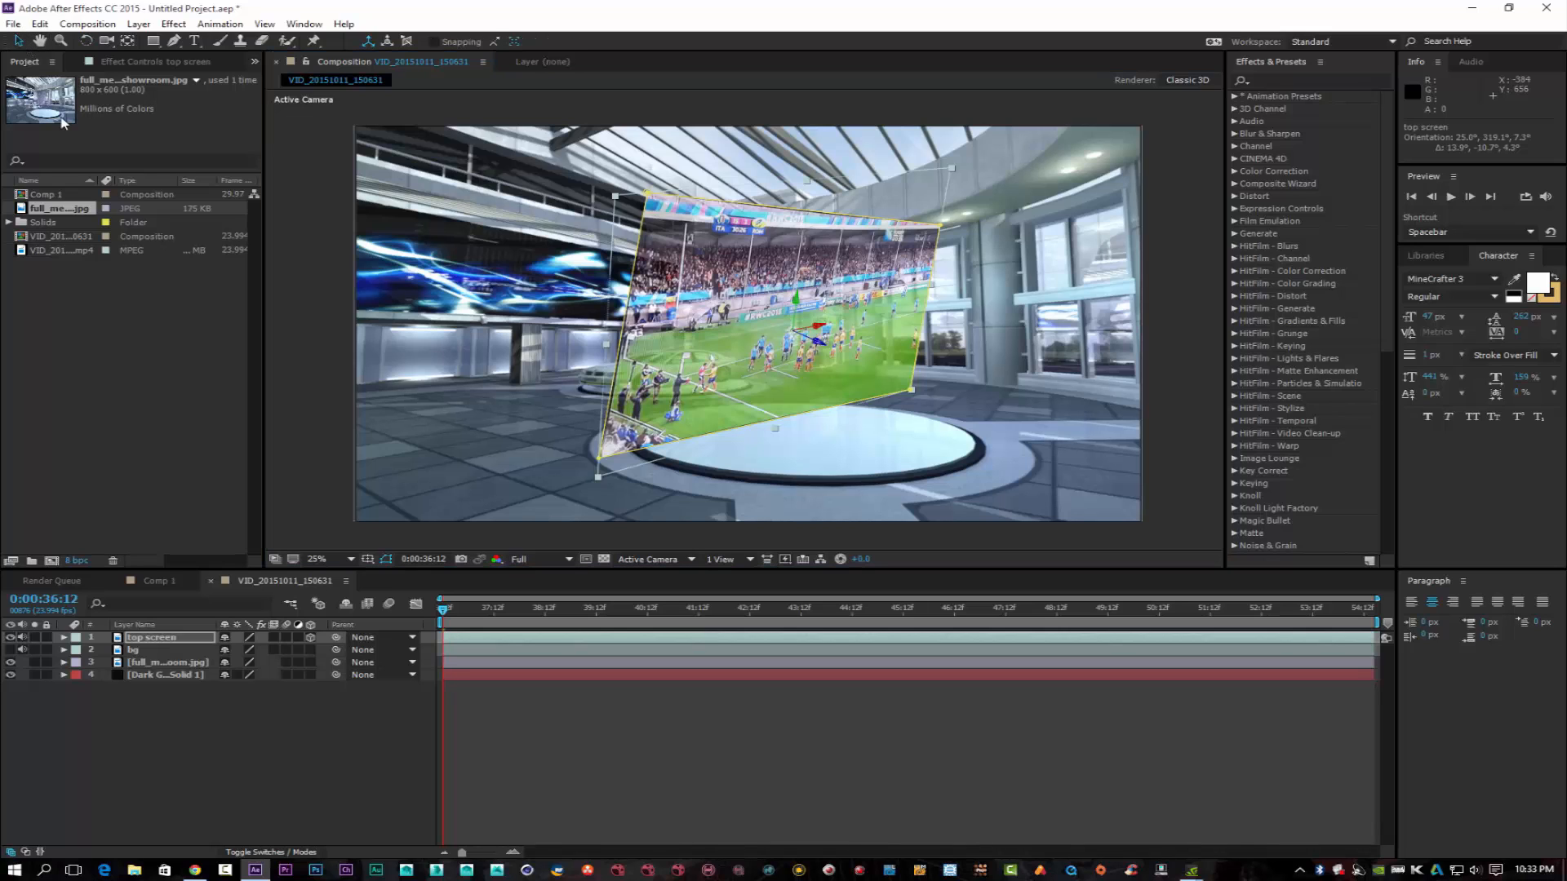
# Raise the top screen layer to about 2102, 1000, -260 and adjust its orientation to about 16°, 314°, 10°
pyautogui.moveTo(804, 308); pyautogui.dragTo(784, 284)
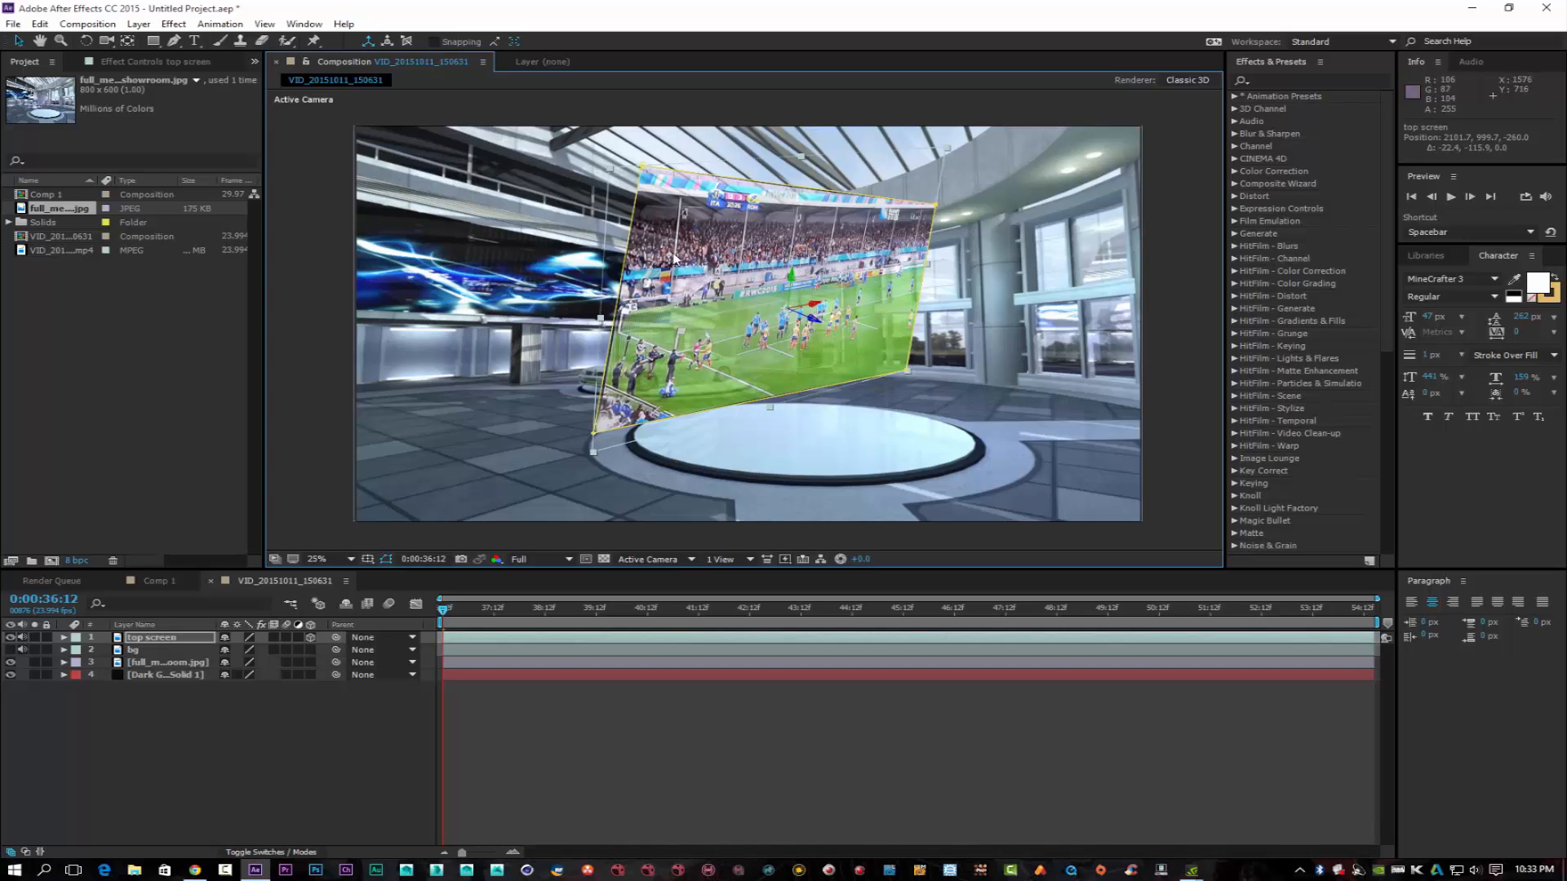
pyautogui.click(88, 41)
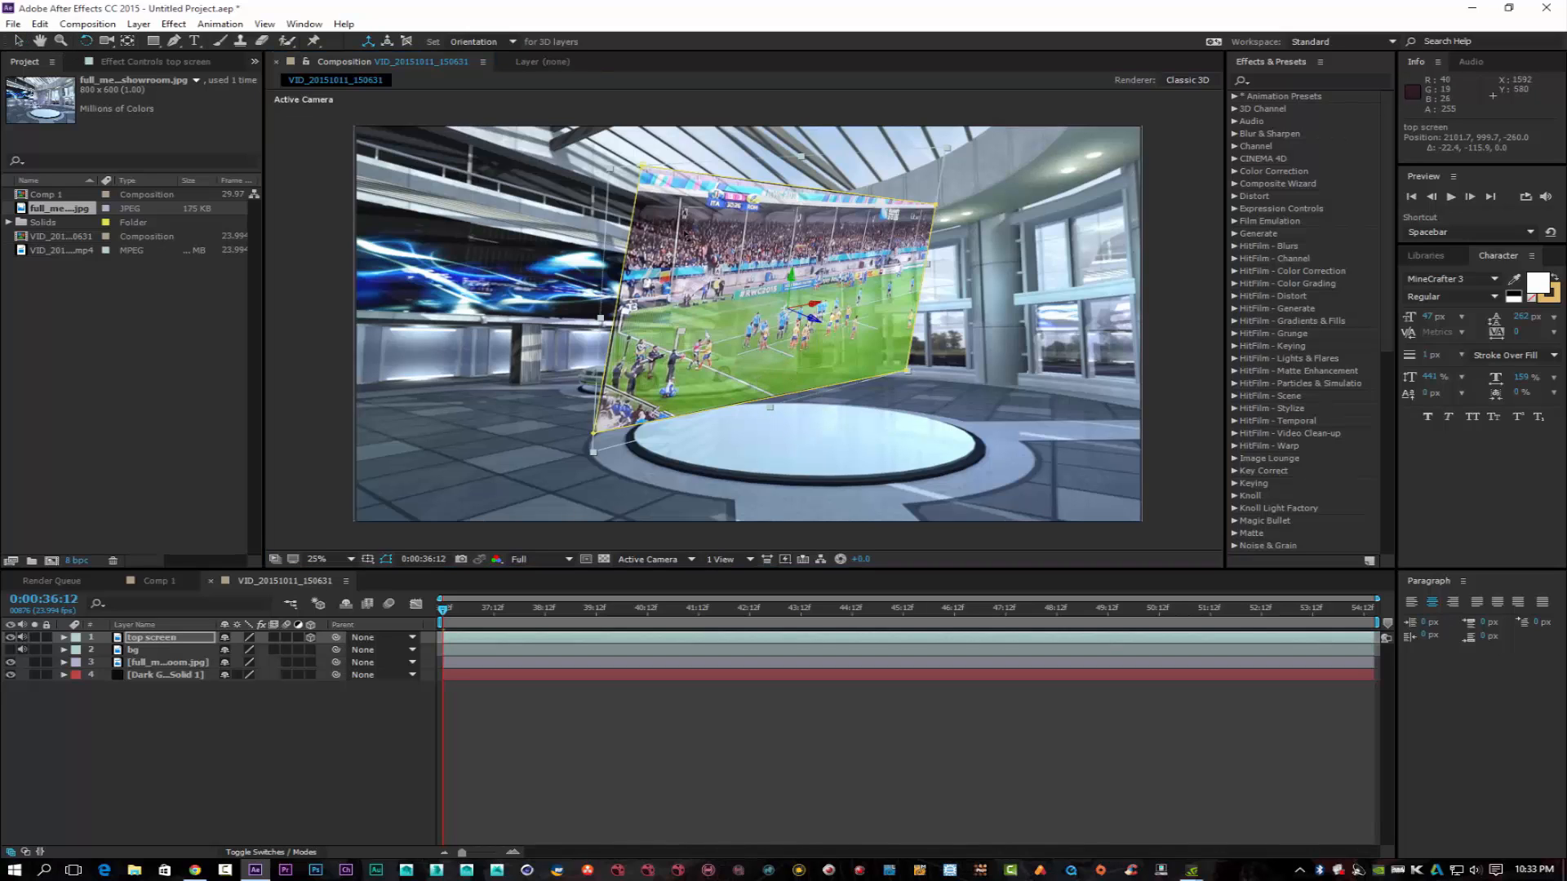
pyautogui.moveTo(669, 210); pyautogui.dragTo(663, 215)
pyautogui.moveTo(669, 217); pyautogui.dragTo(669, 214)
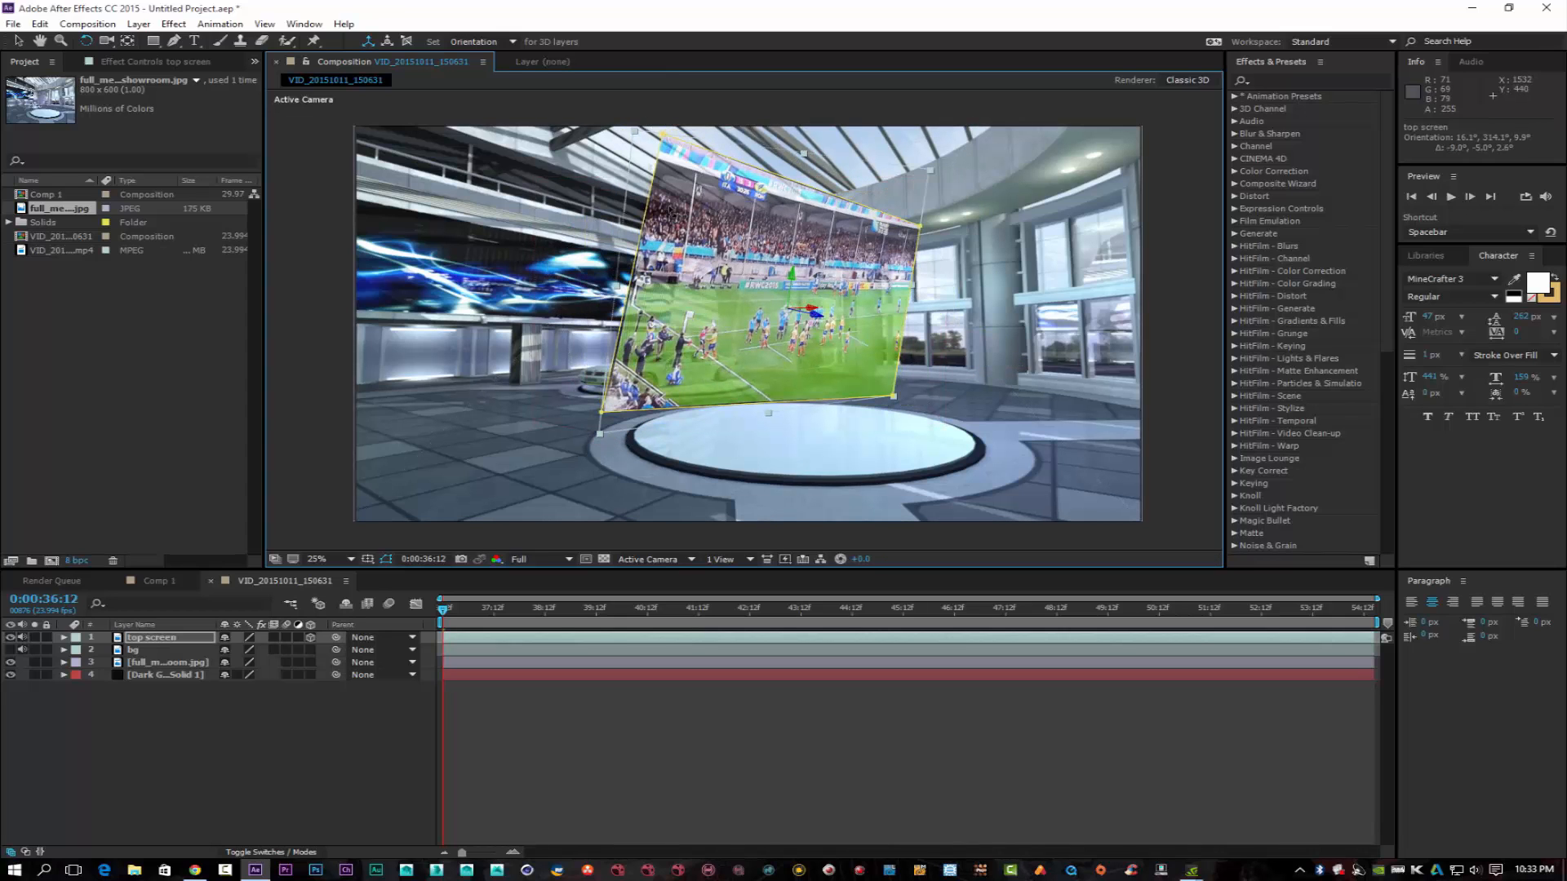
pyautogui.click(341, 726)
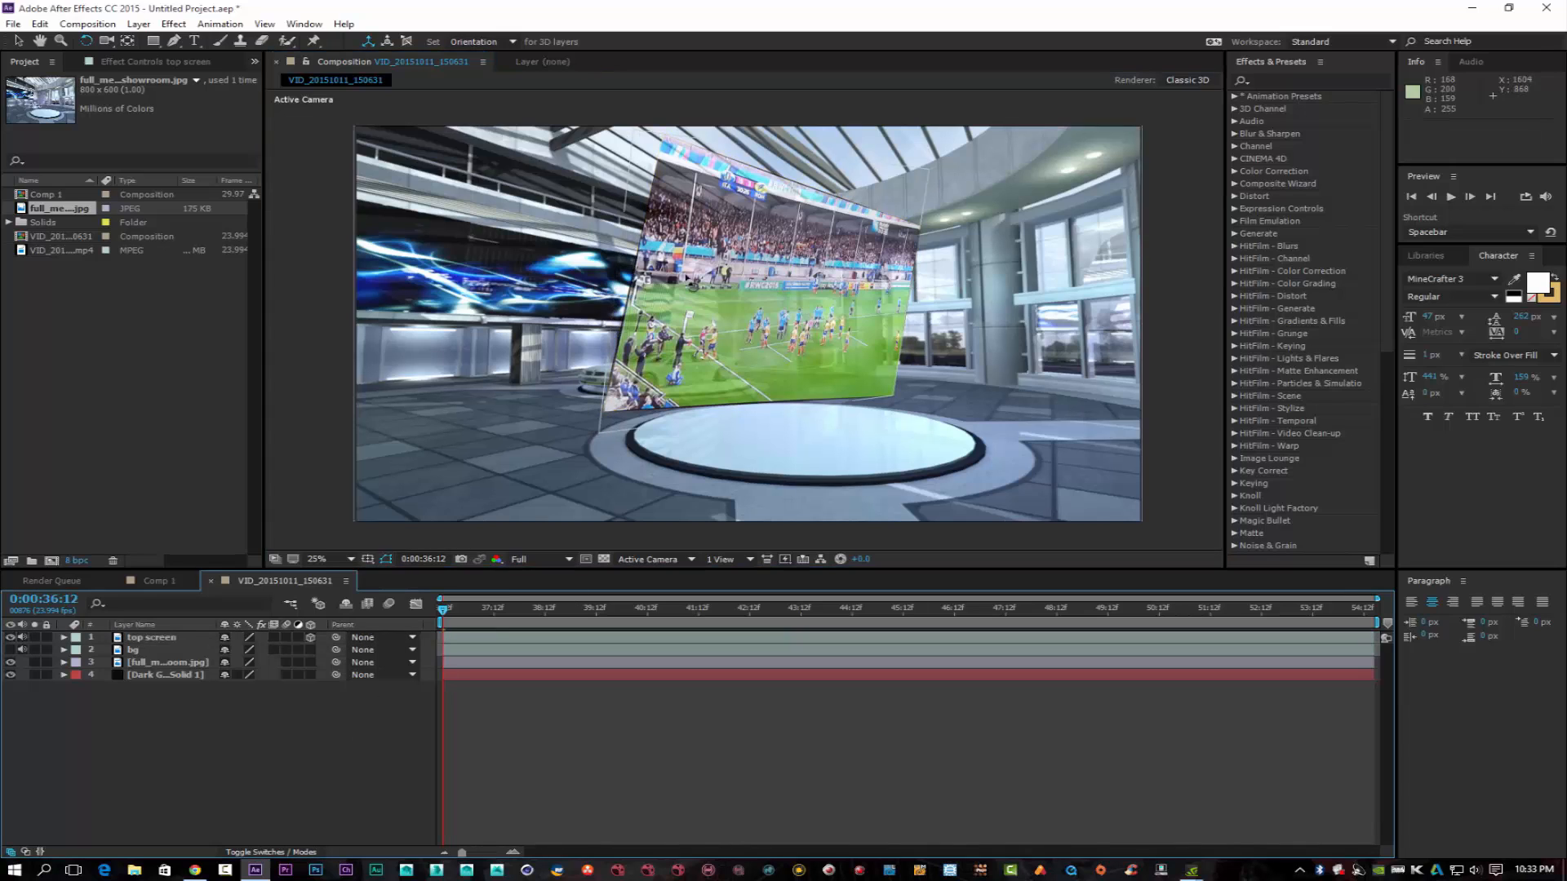
# Lower the top screen layer's opacity to 54% and straighten its orientation to about 357.5°, 313.3°, 356.4°
pyautogui.click(63, 638)
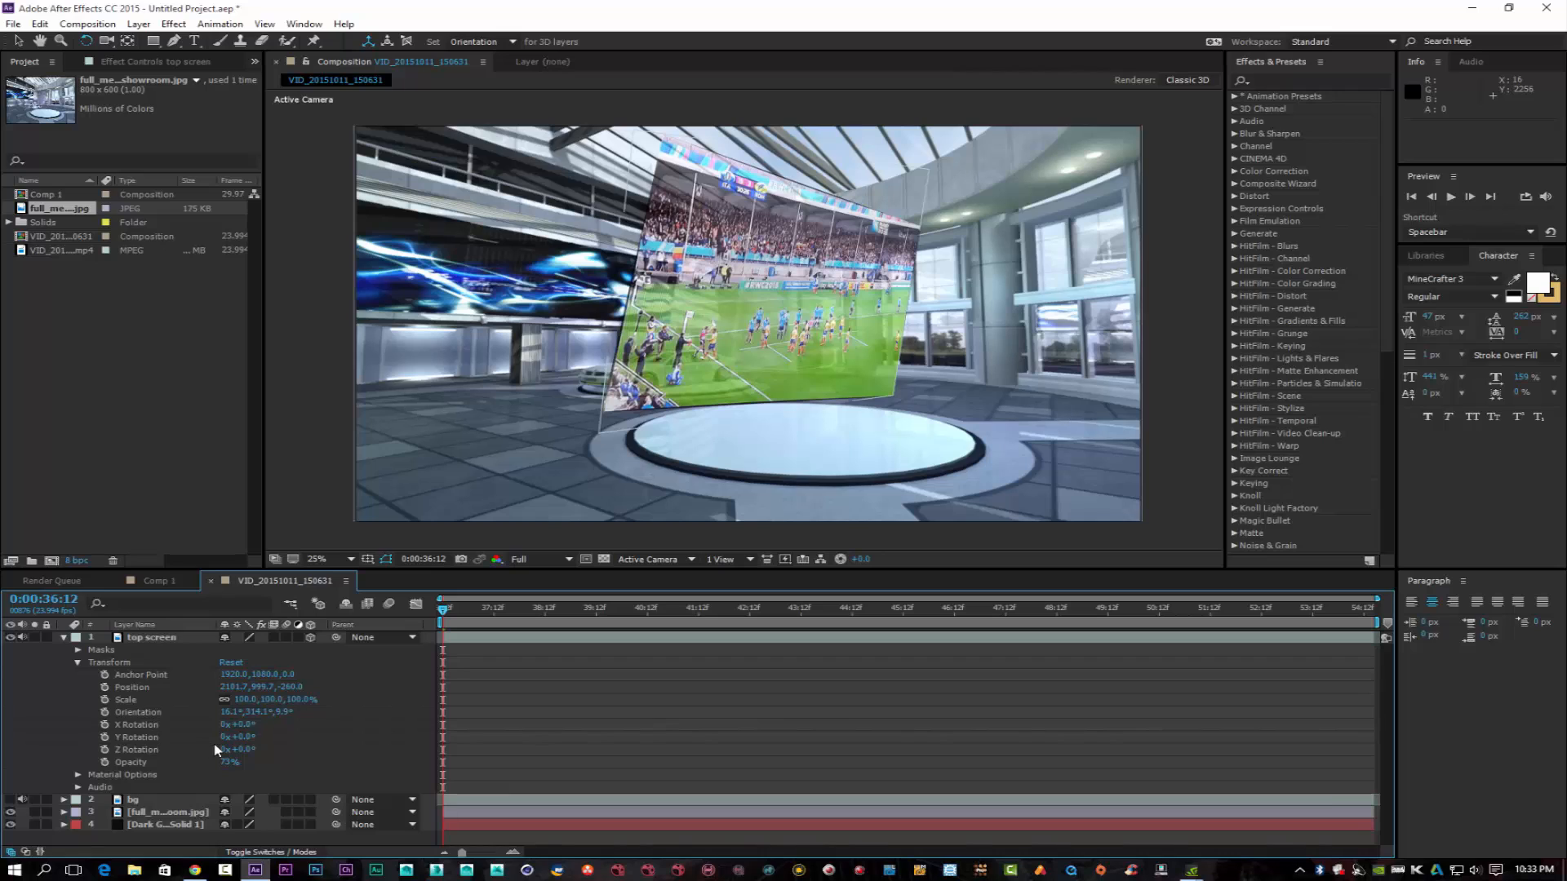
pyautogui.moveTo(231, 762); pyautogui.dragTo(209, 762)
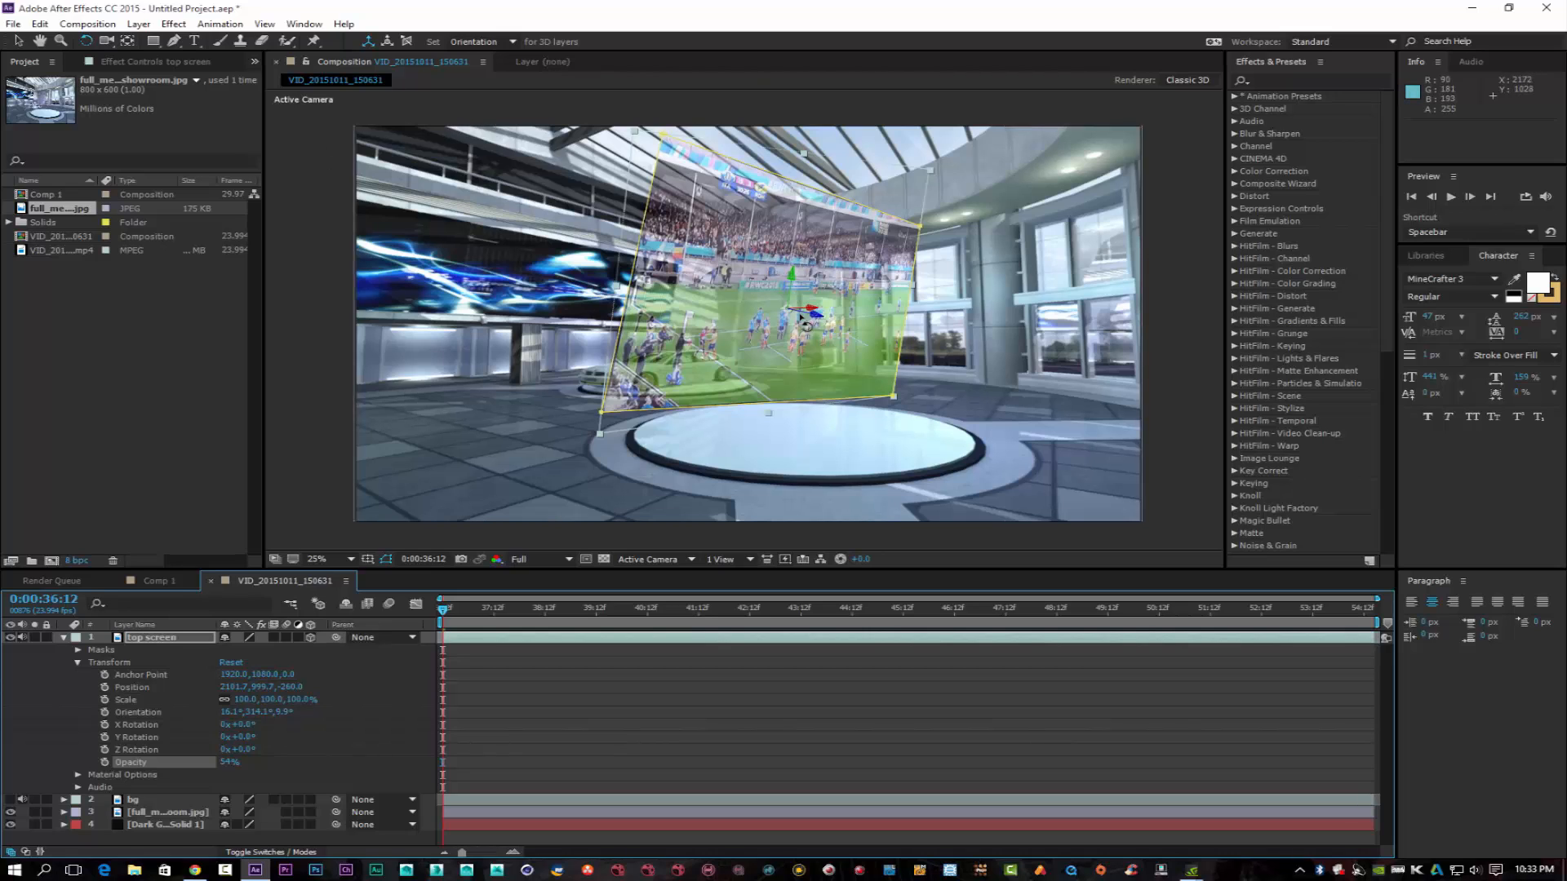
pyautogui.moveTo(803, 309); pyautogui.dragTo(807, 308)
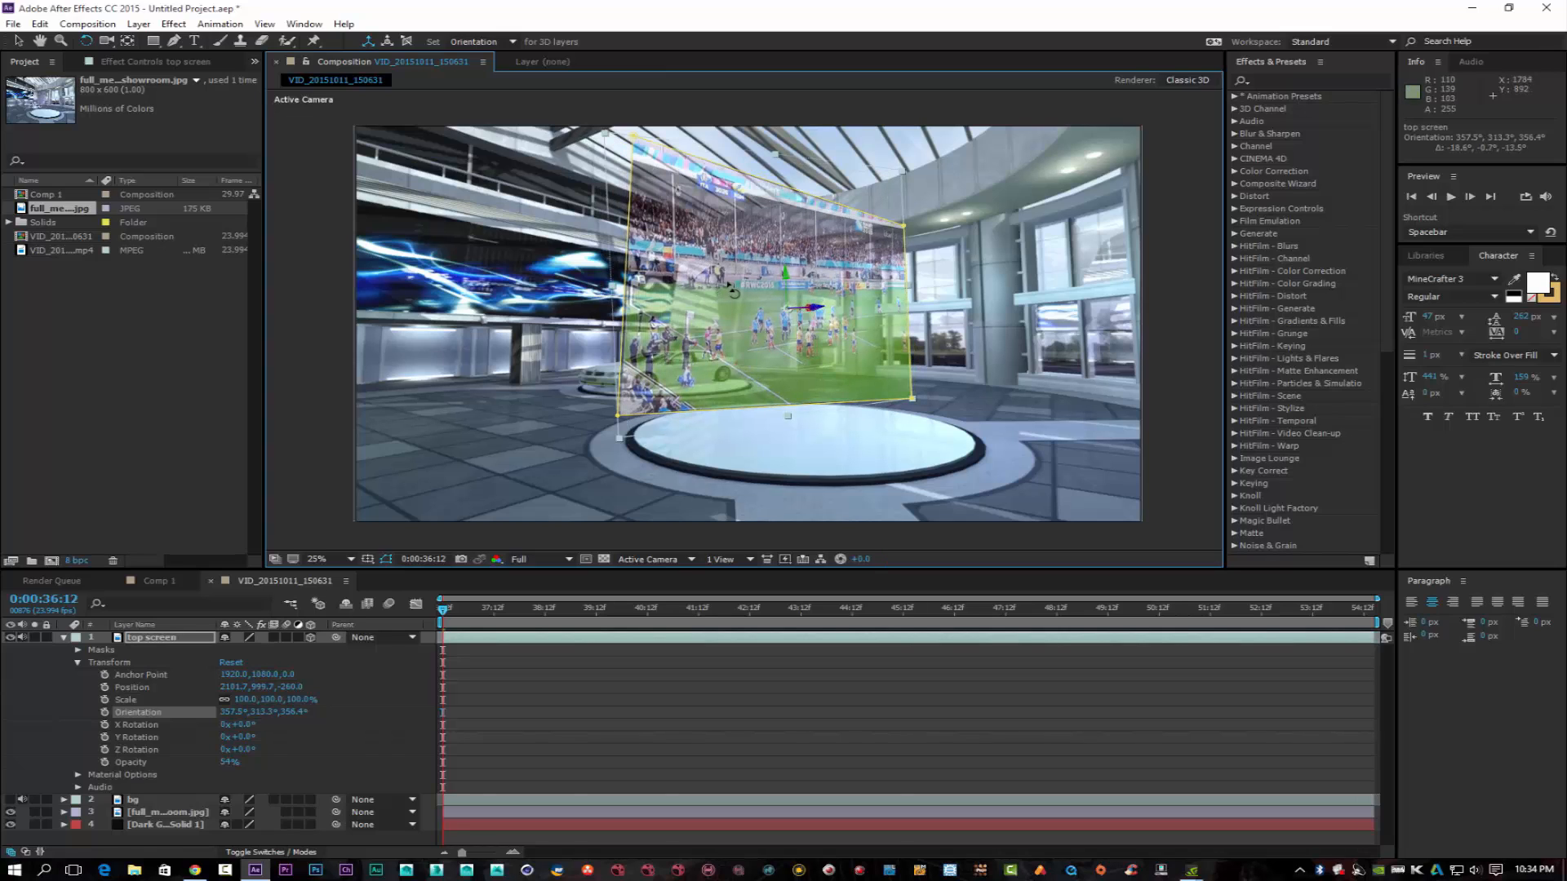
pyautogui.press('v')
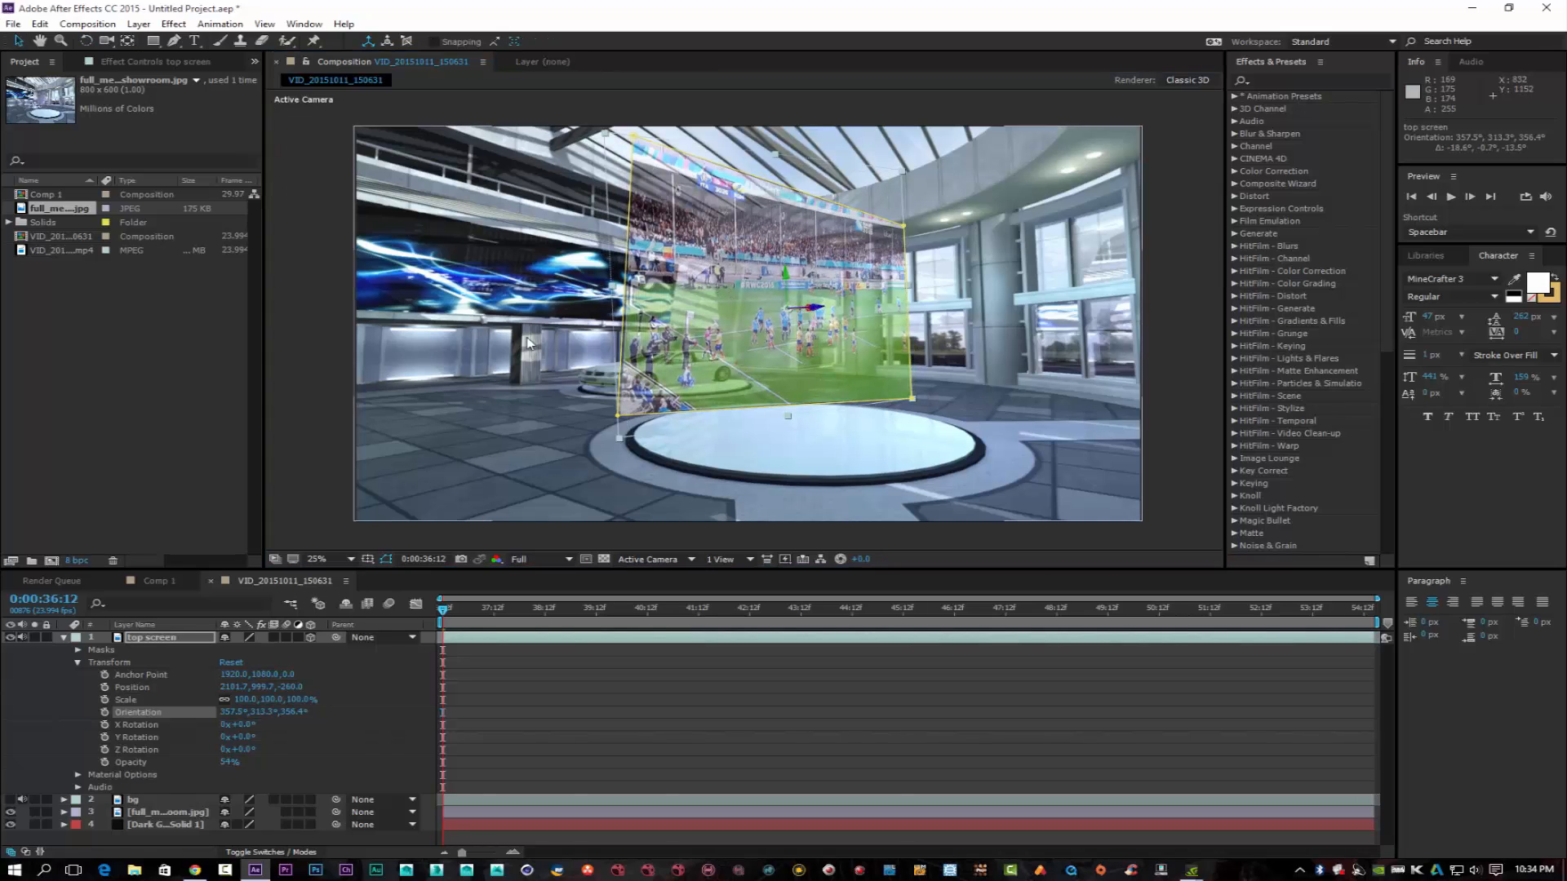
pyautogui.click(62, 640)
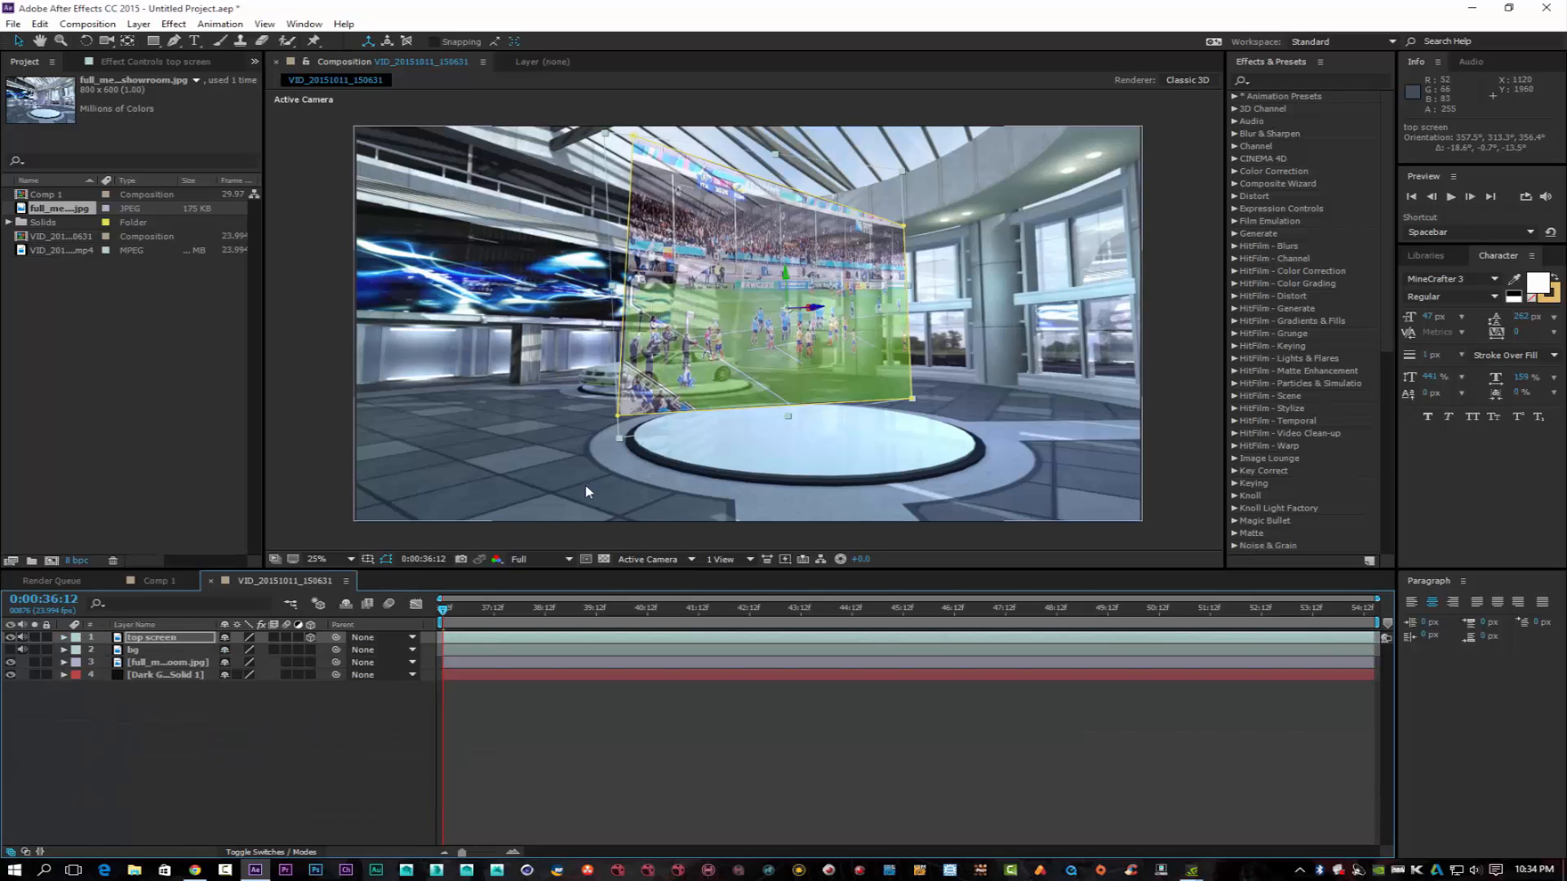
# Move the top screen layer right and up over the showroom platform, to about 2226, 949, -260
pyautogui.click(318, 438)
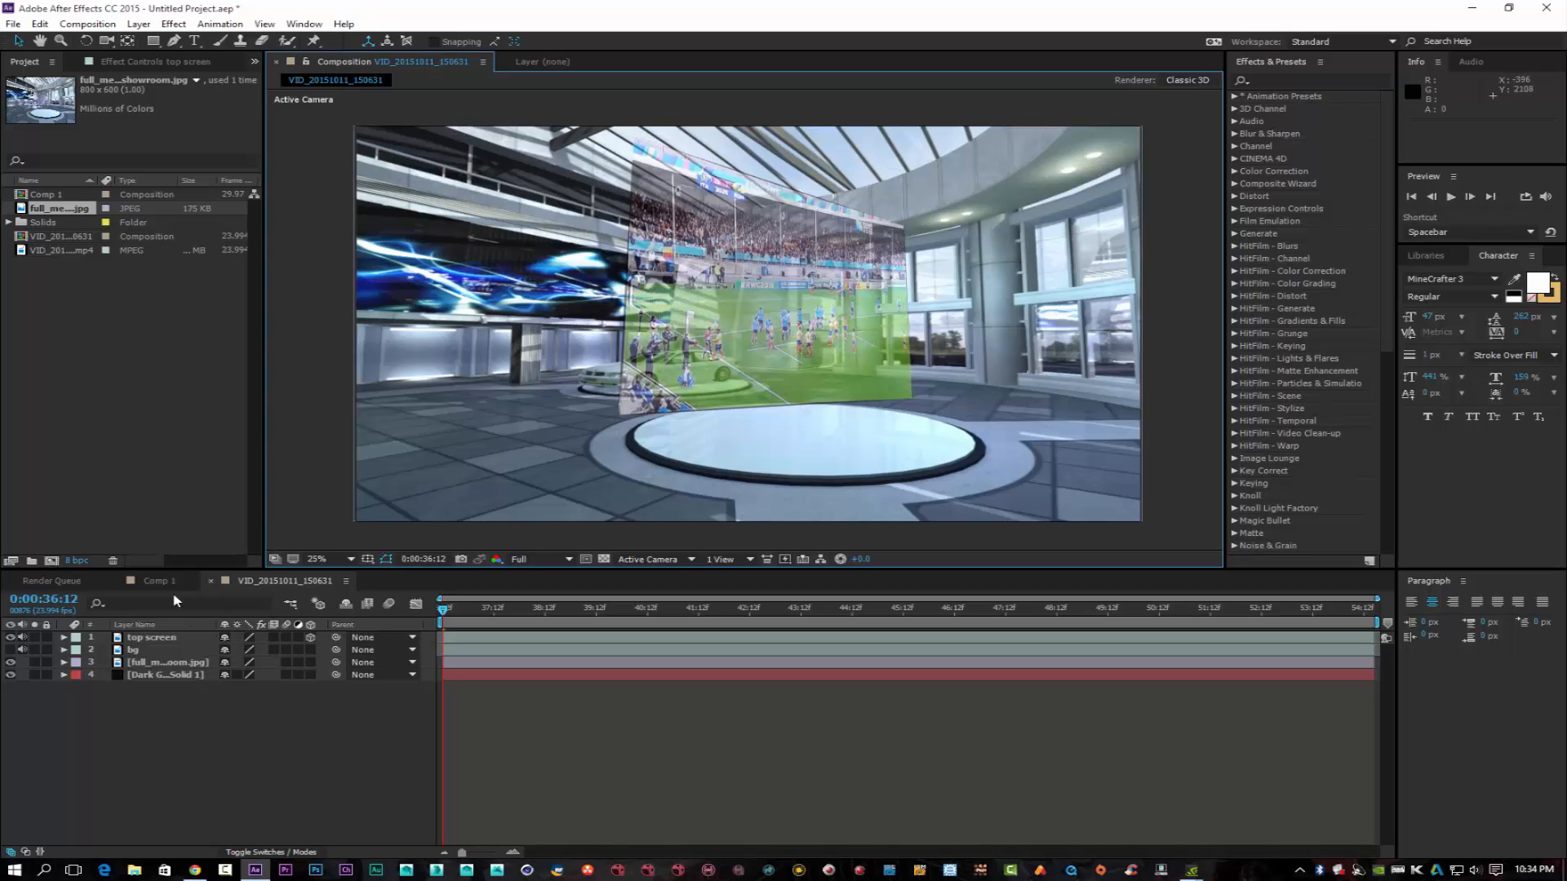
pyautogui.click(746, 340)
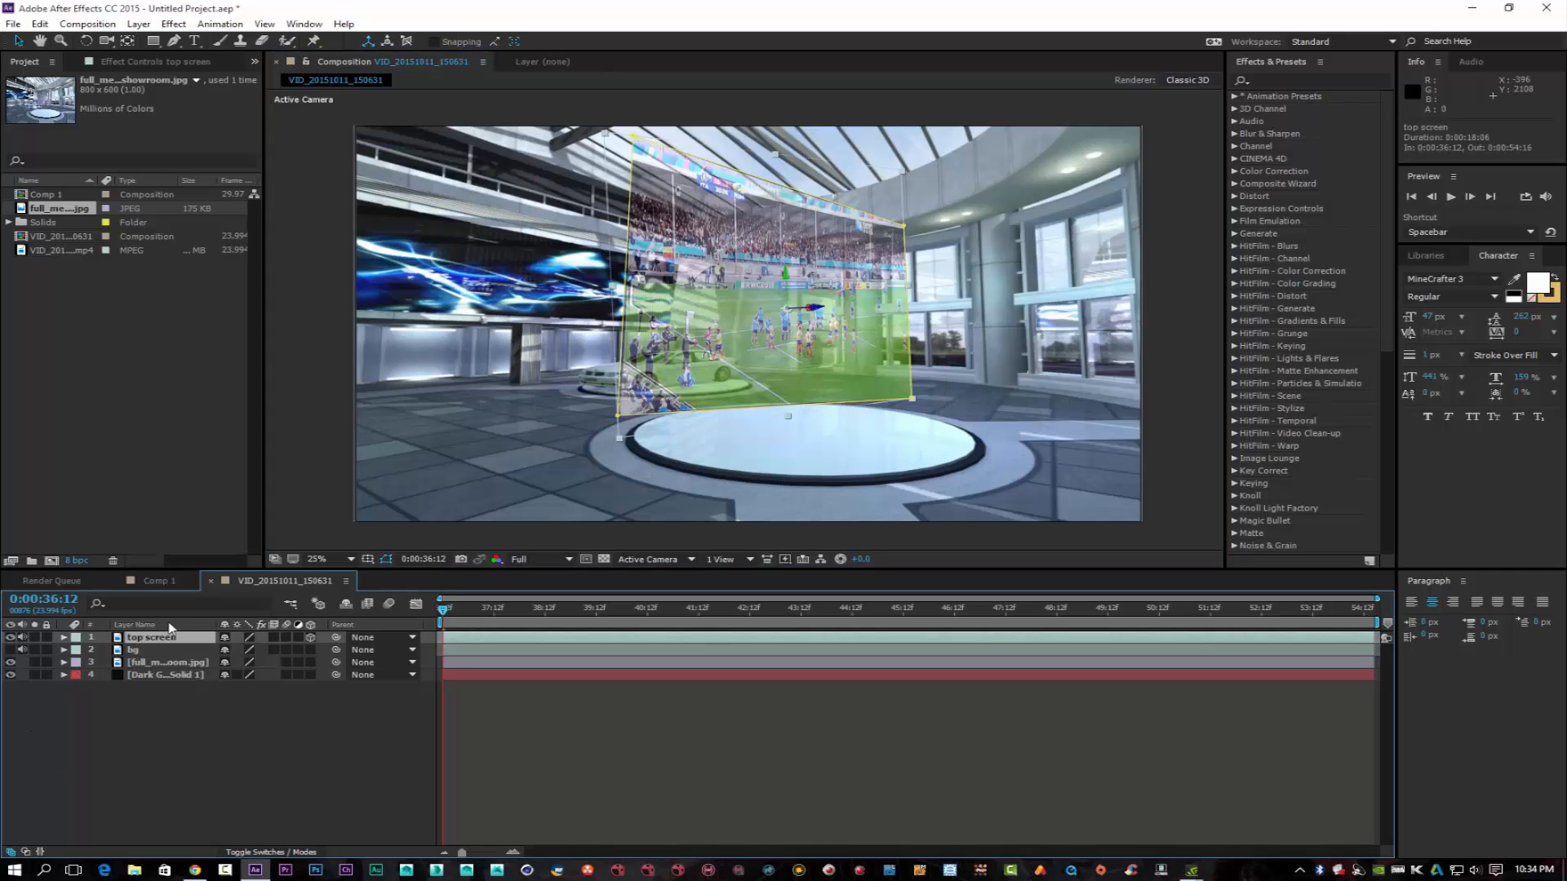
pyautogui.moveTo(747, 334); pyautogui.dragTo(774, 321)
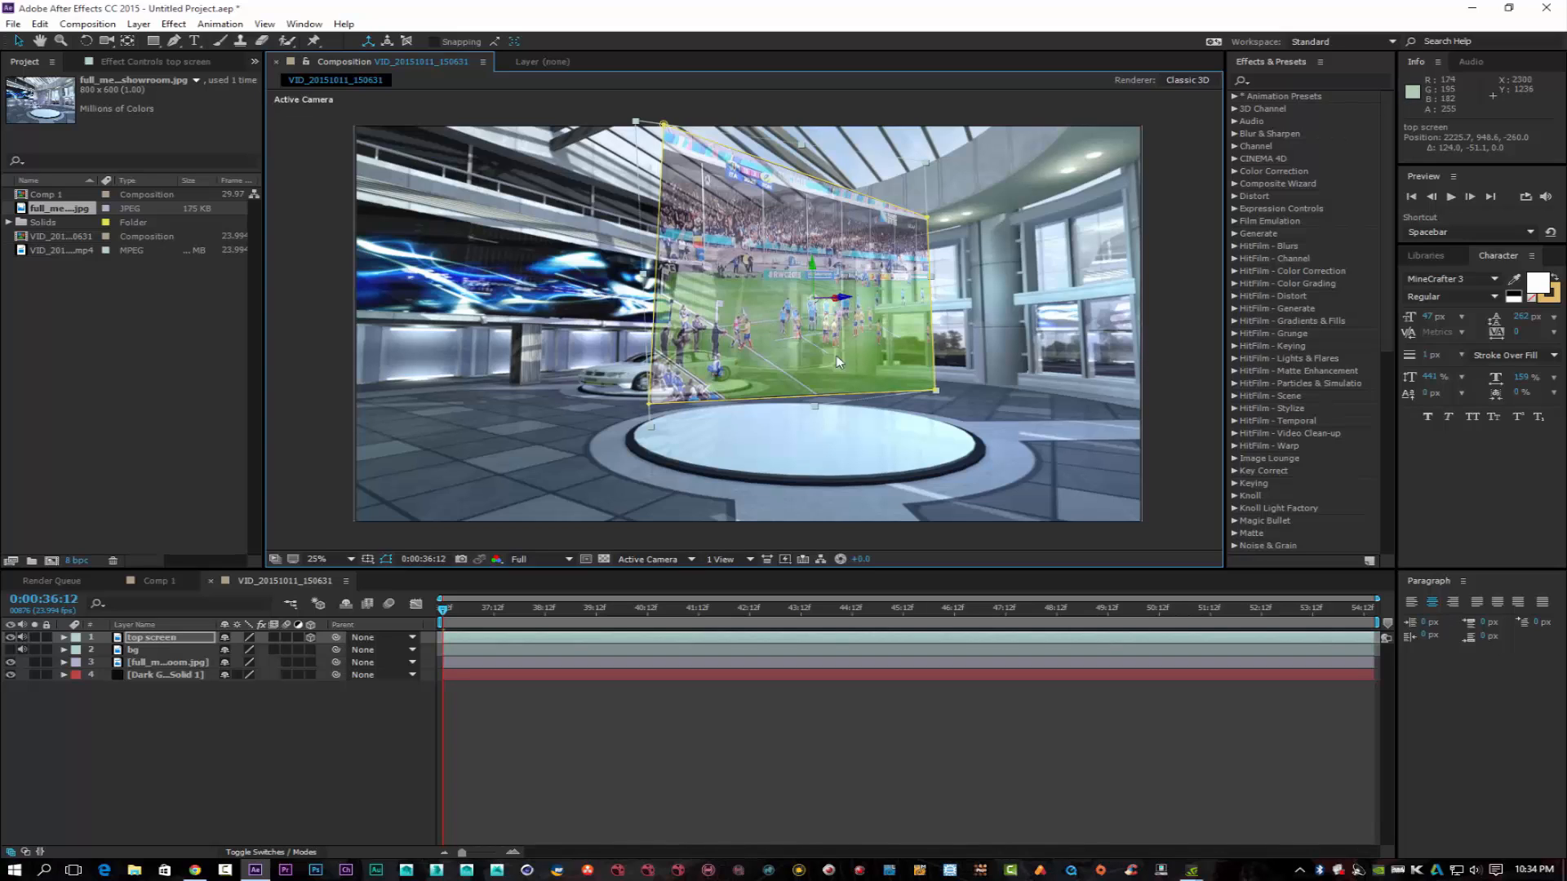
pyautogui.click(342, 489)
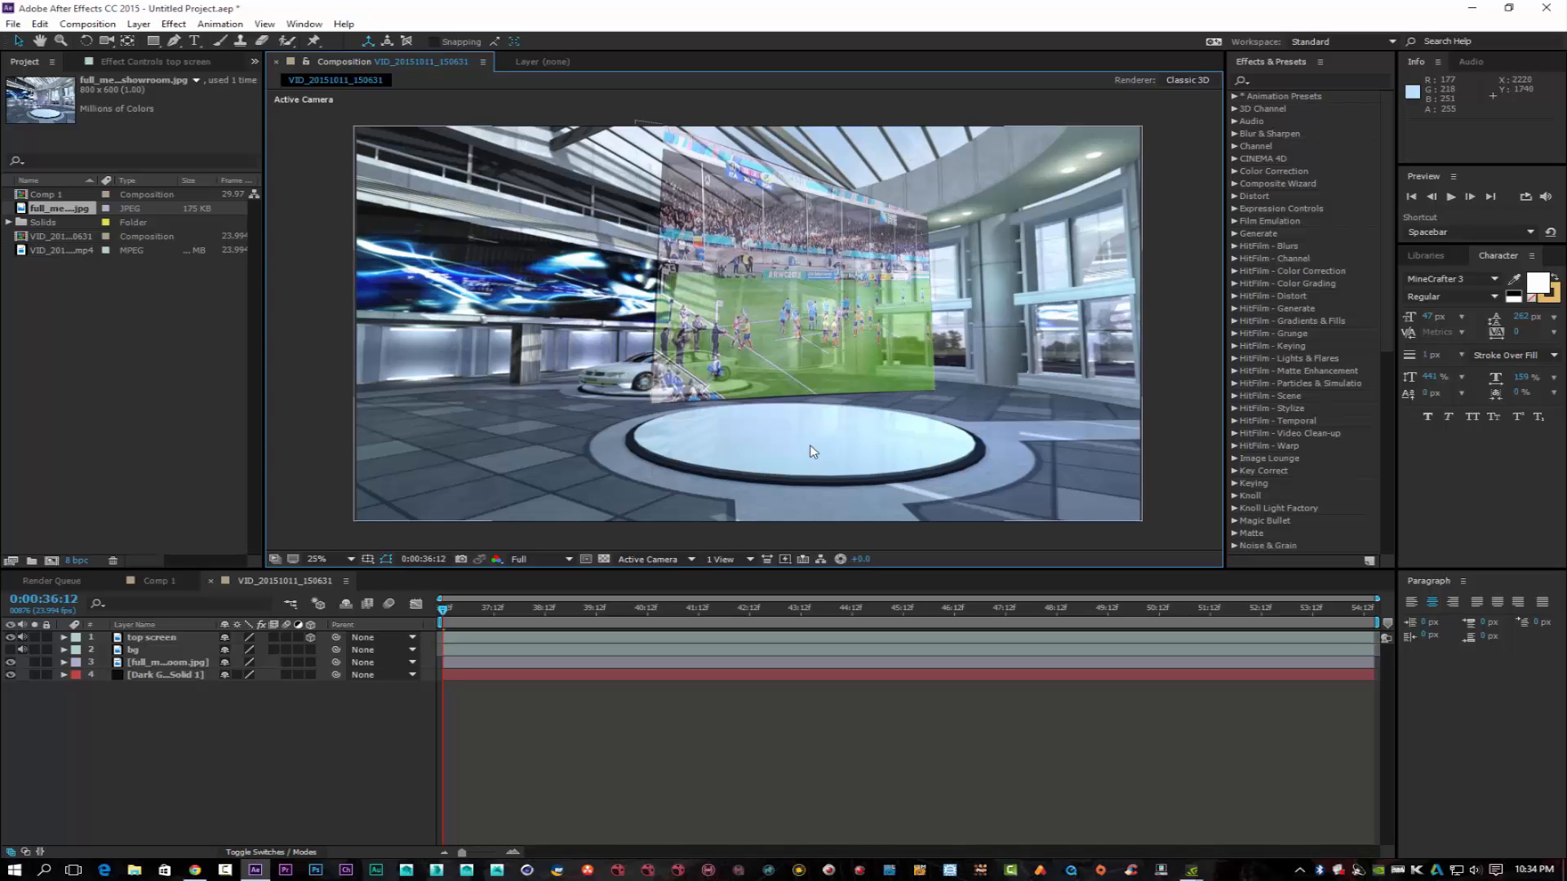
# Make the showroom image layer 3D and scale it up to about 637.6, 473.4, 132%
pyautogui.click(136, 638)
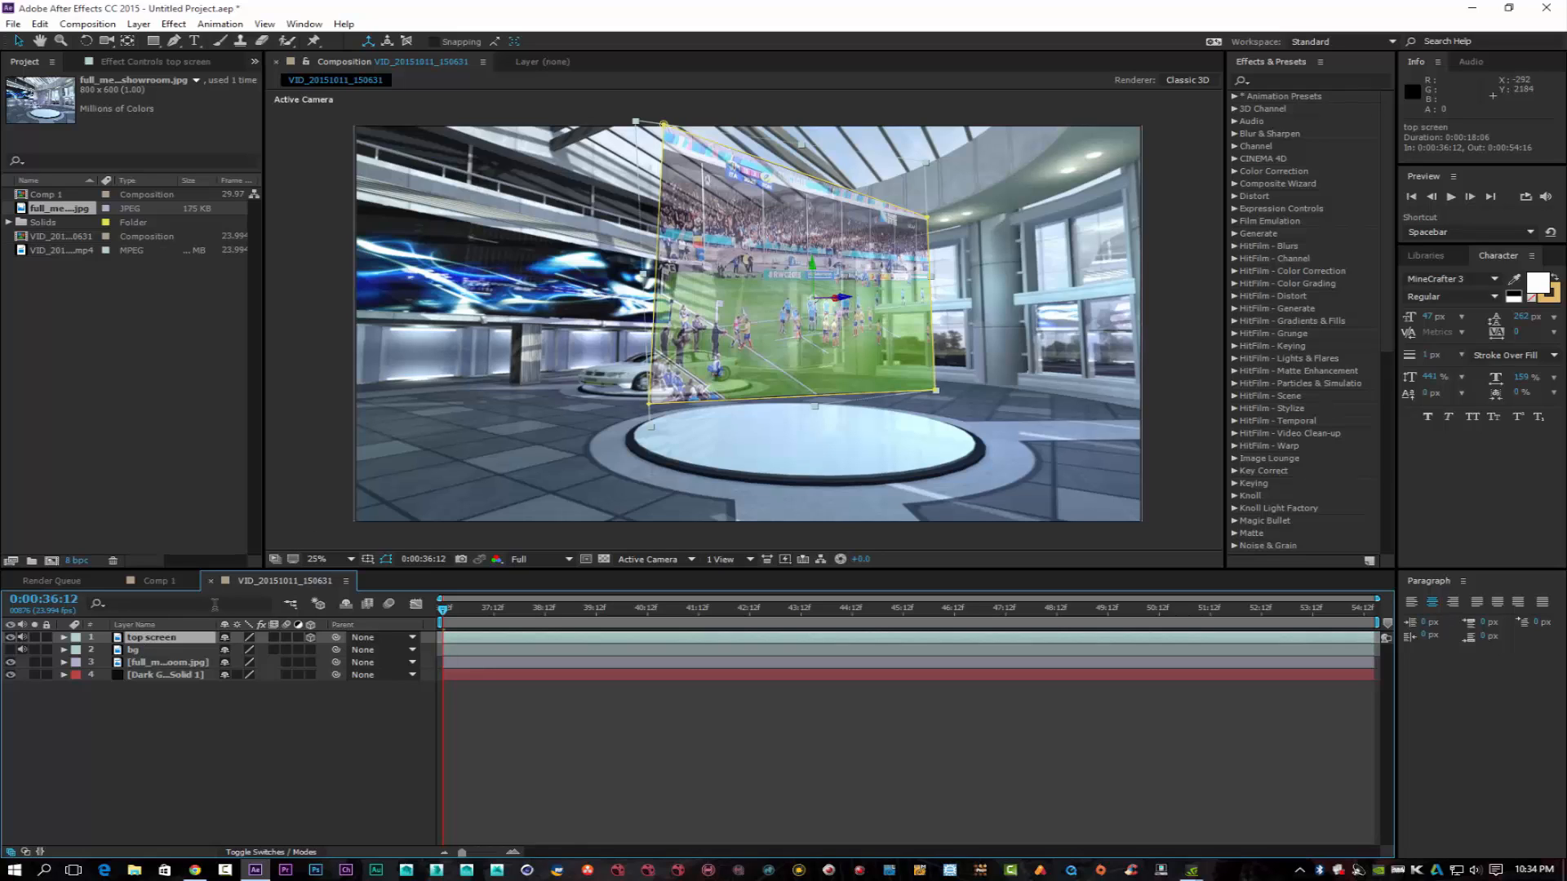
pyautogui.click(155, 663)
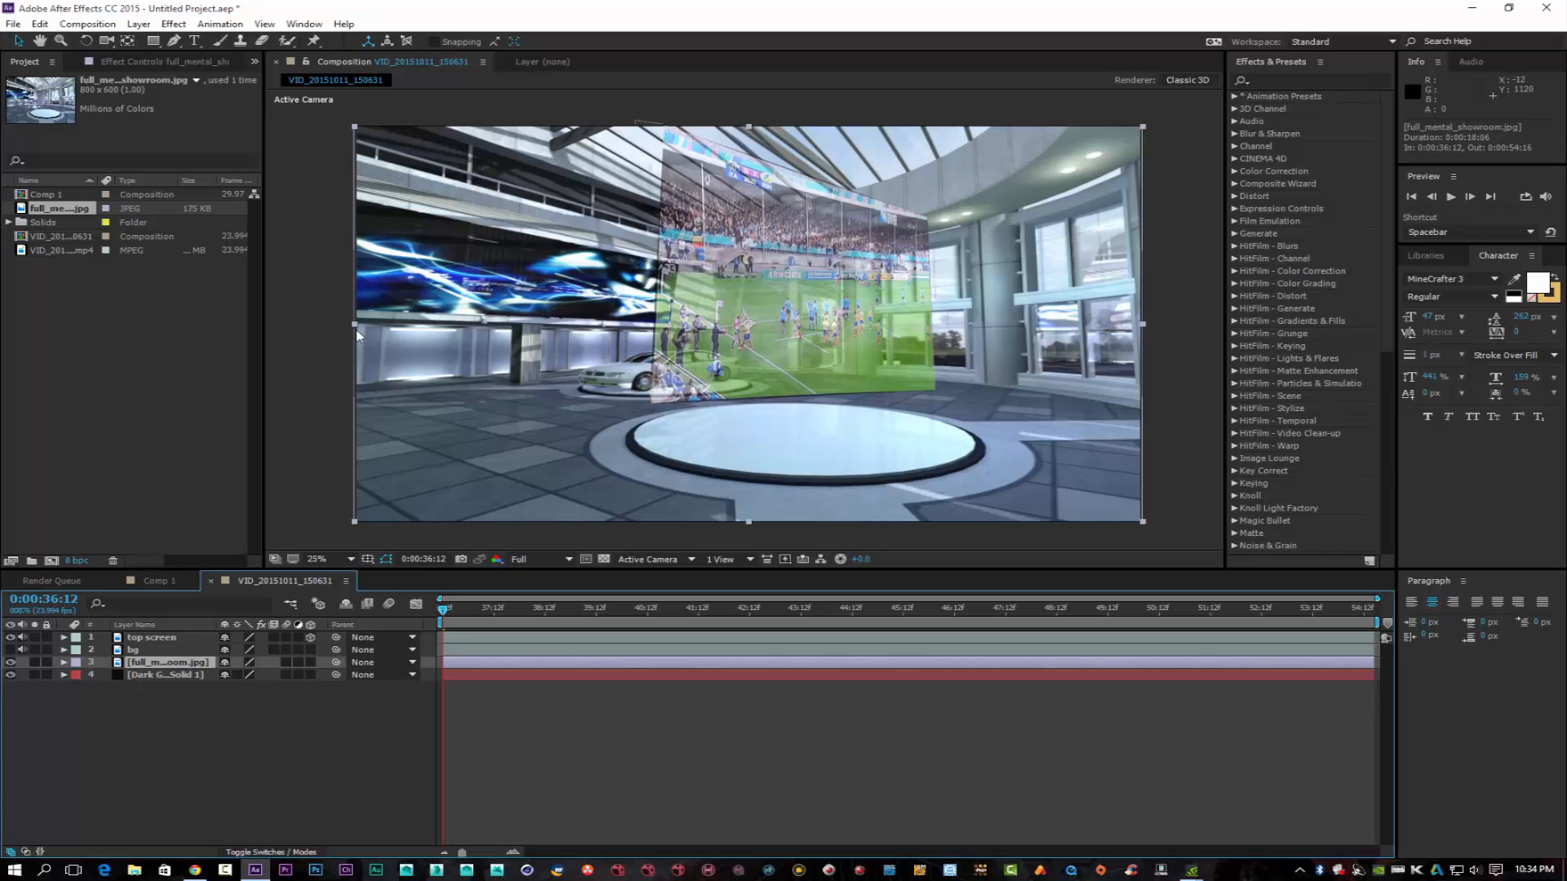
pyautogui.click(311, 663)
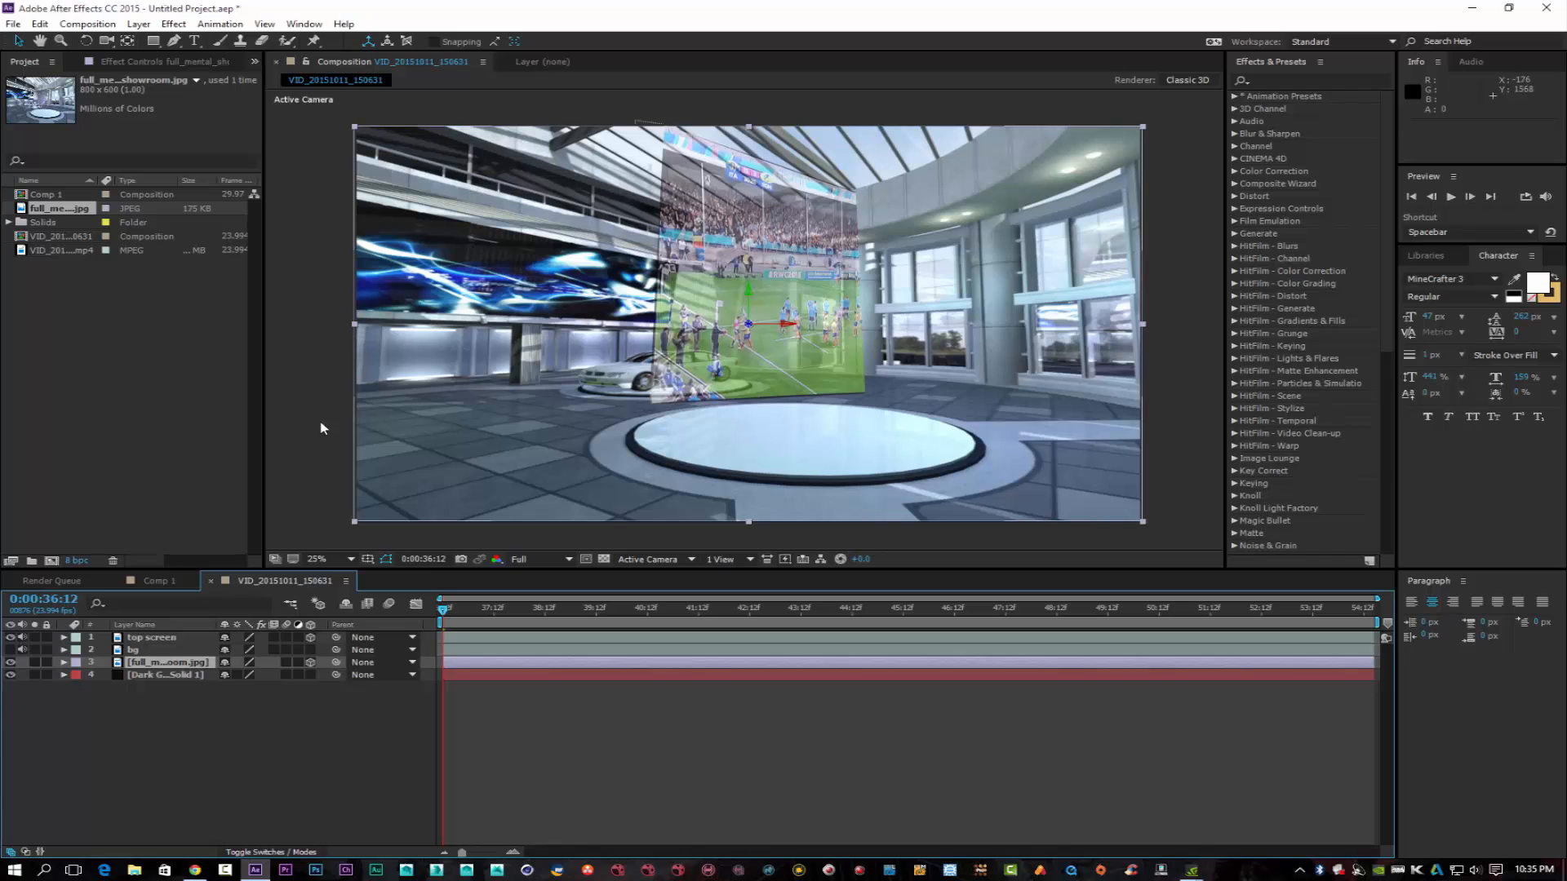
pyautogui.press('s')
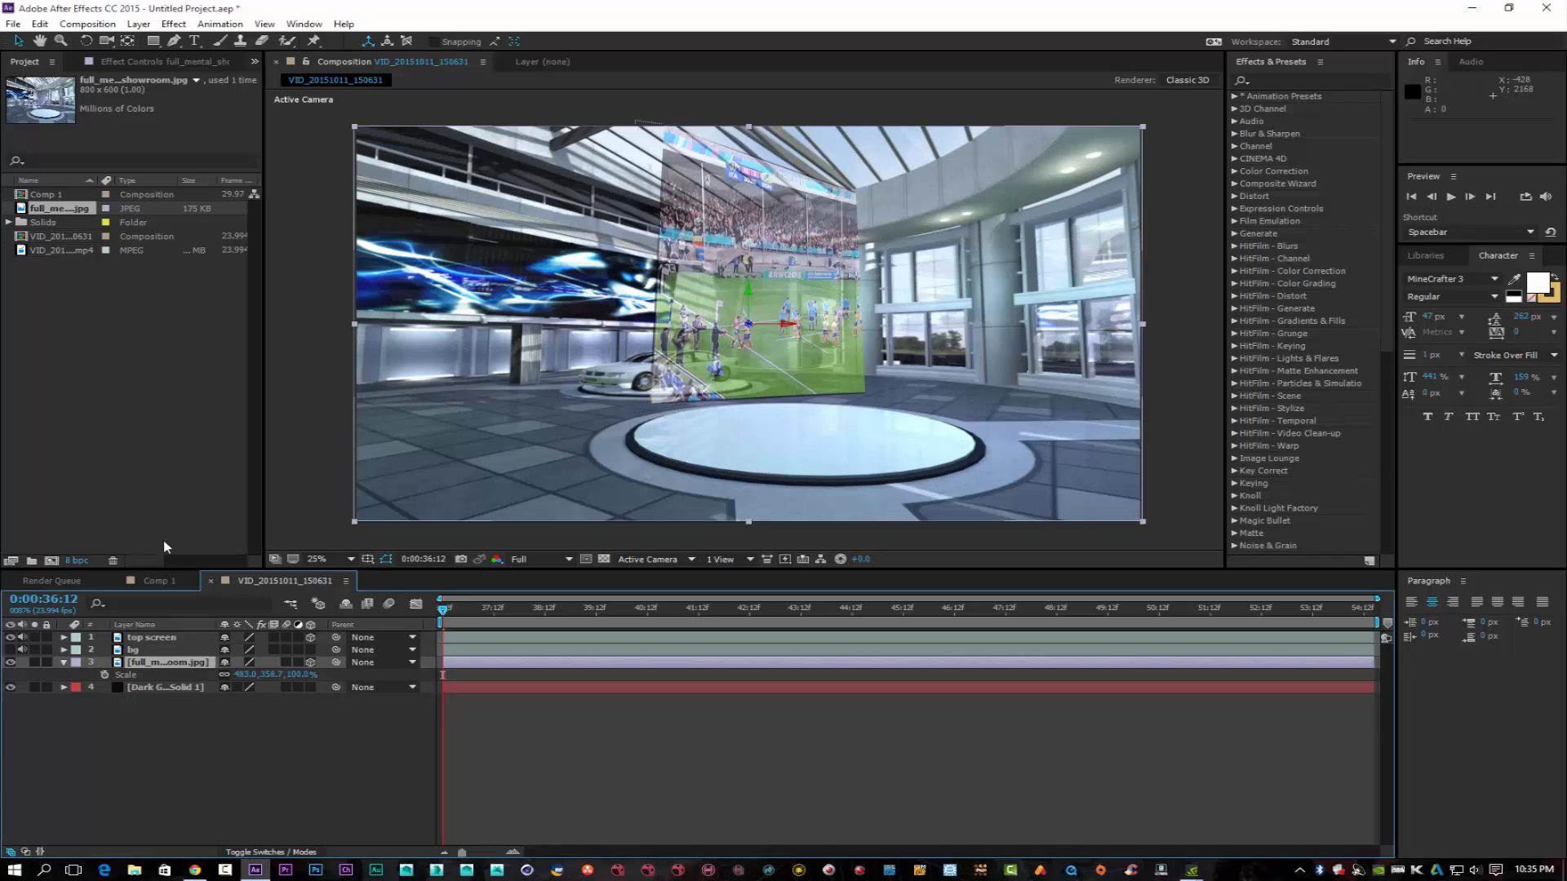
pyautogui.moveTo(293, 675); pyautogui.dragTo(319, 674)
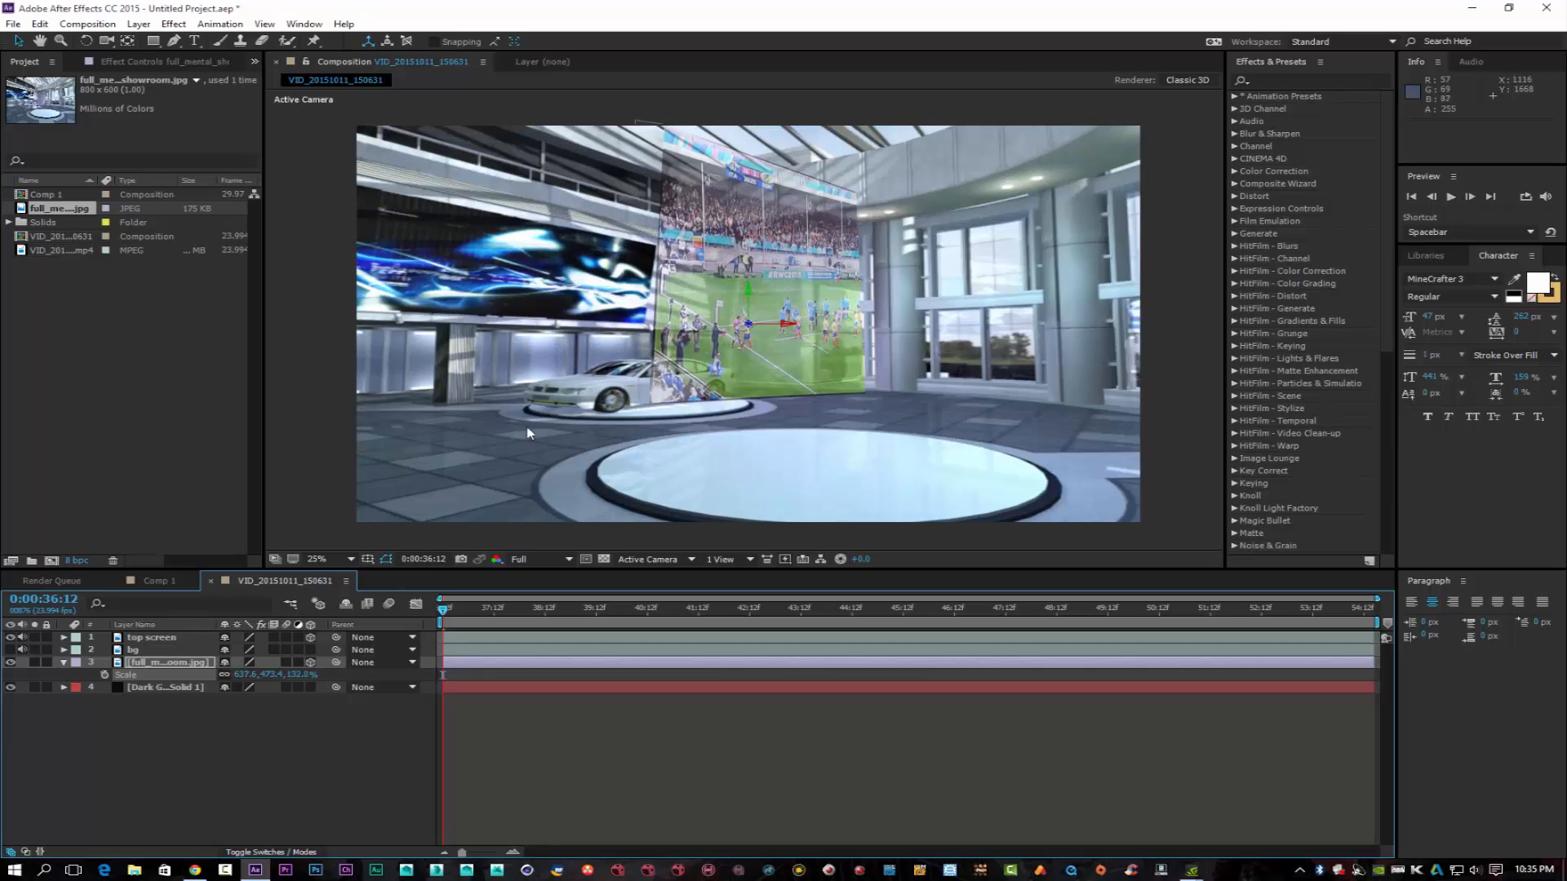
# Create a two-node camera with the 50mm preset and orbit it to a position of about 2568, 708, -5281
pyautogui.rightClick(164, 745)
pyautogui.moveTo(333, 607)
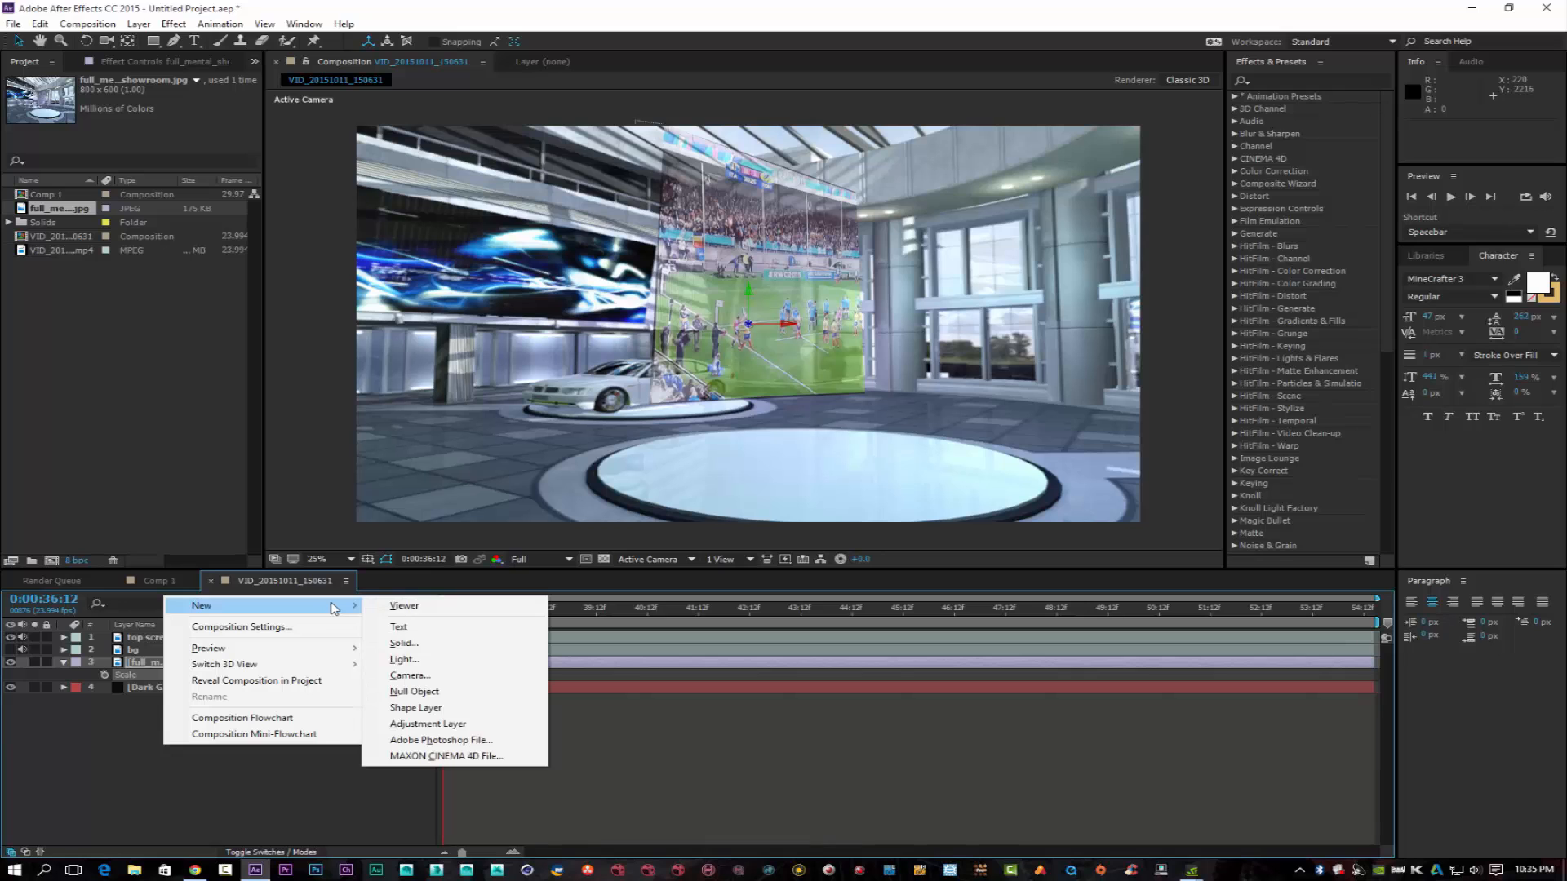
pyautogui.click(413, 678)
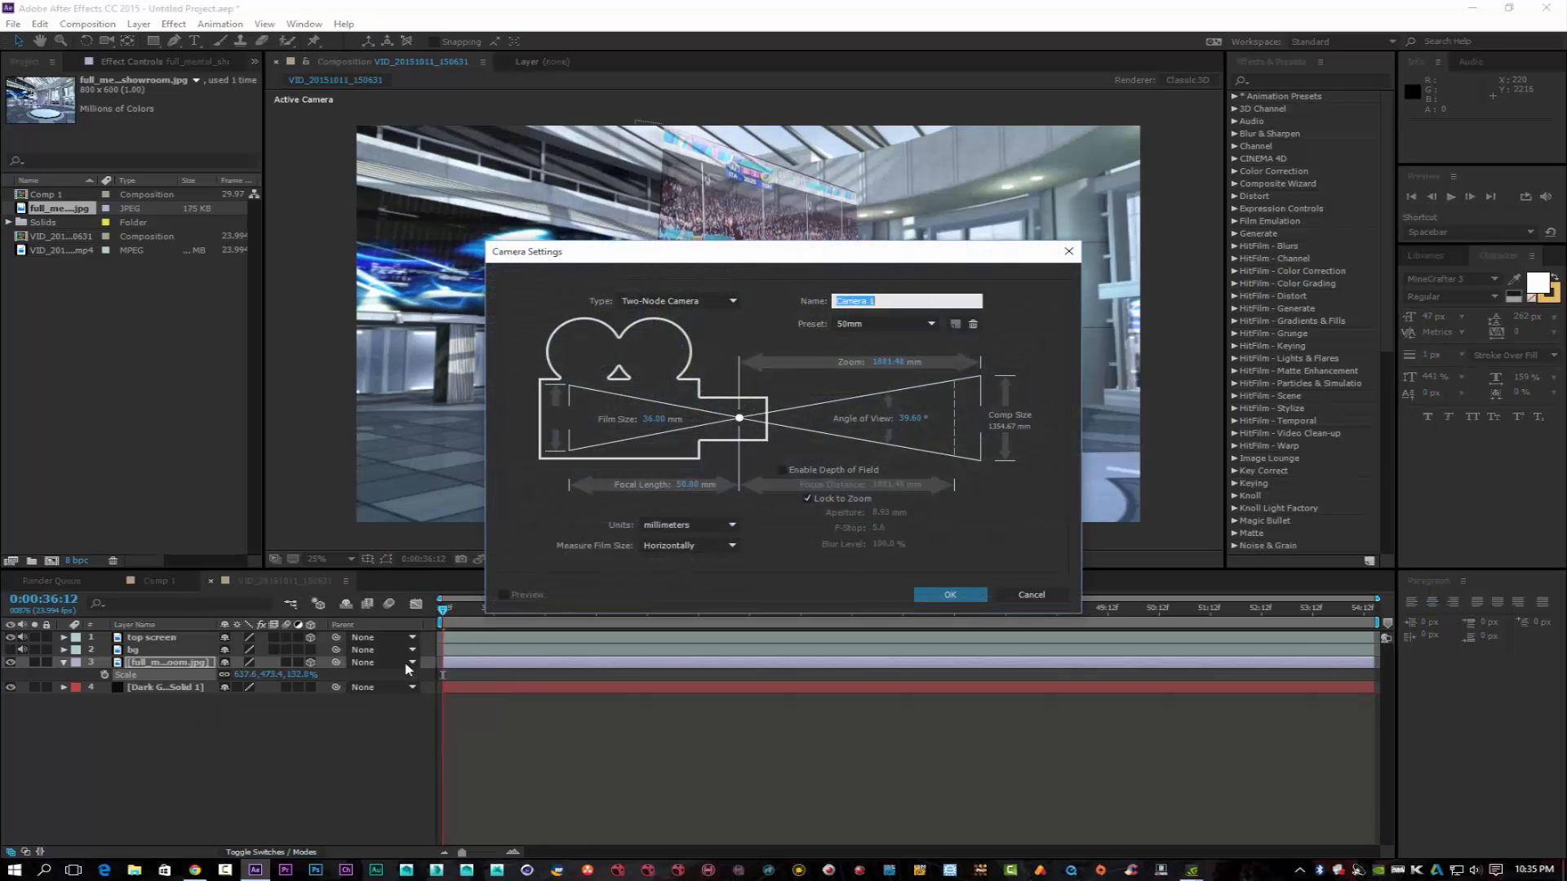
pyautogui.click(978, 595)
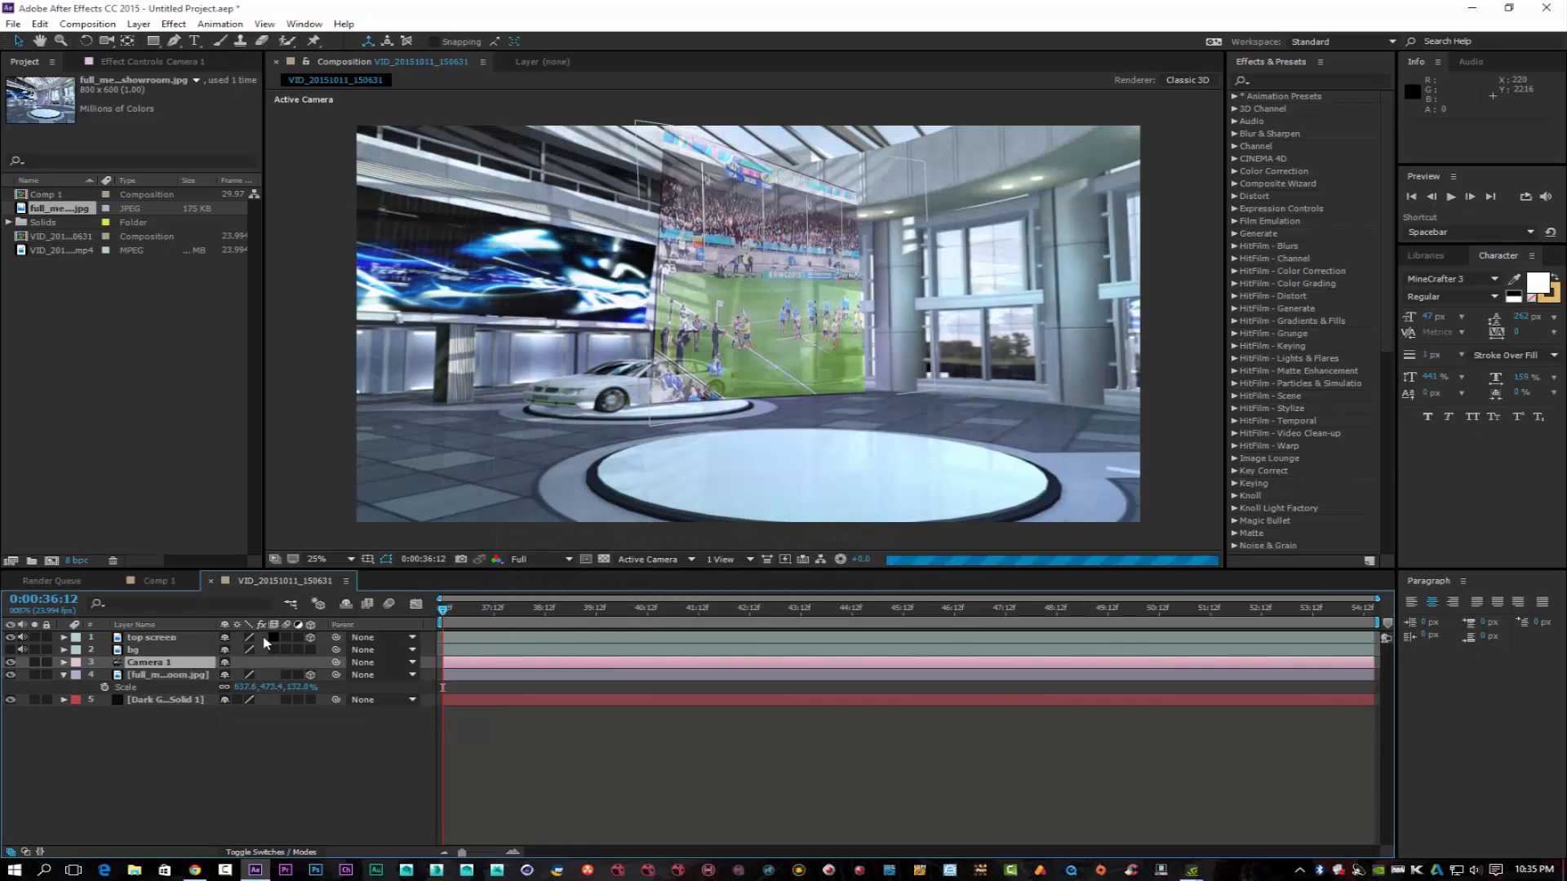
pyautogui.click(106, 40)
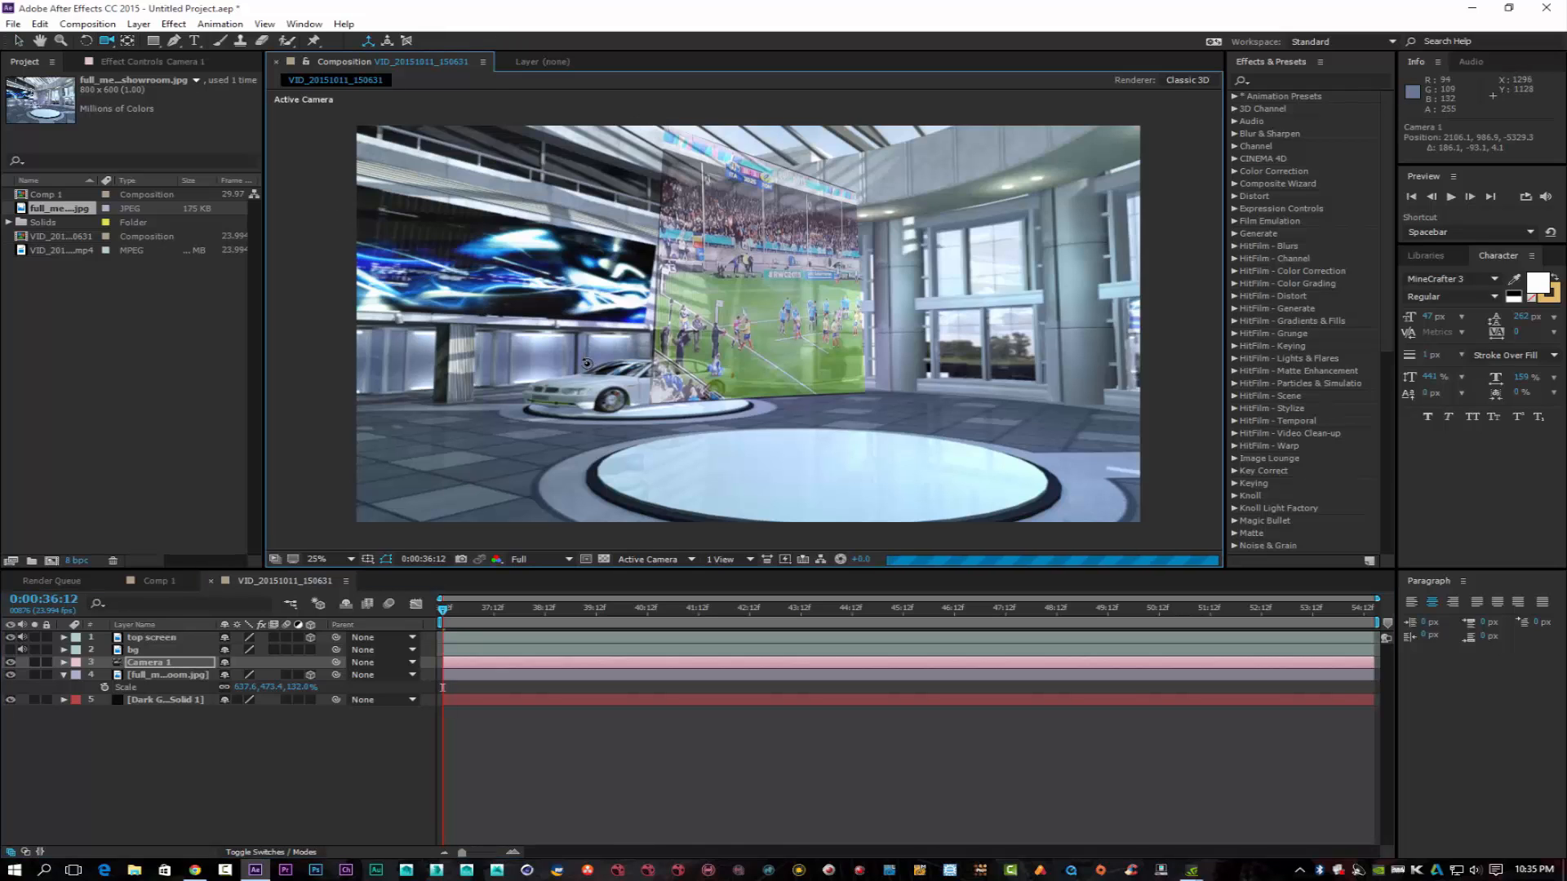
pyautogui.moveTo(587, 363); pyautogui.dragTo(583, 365)
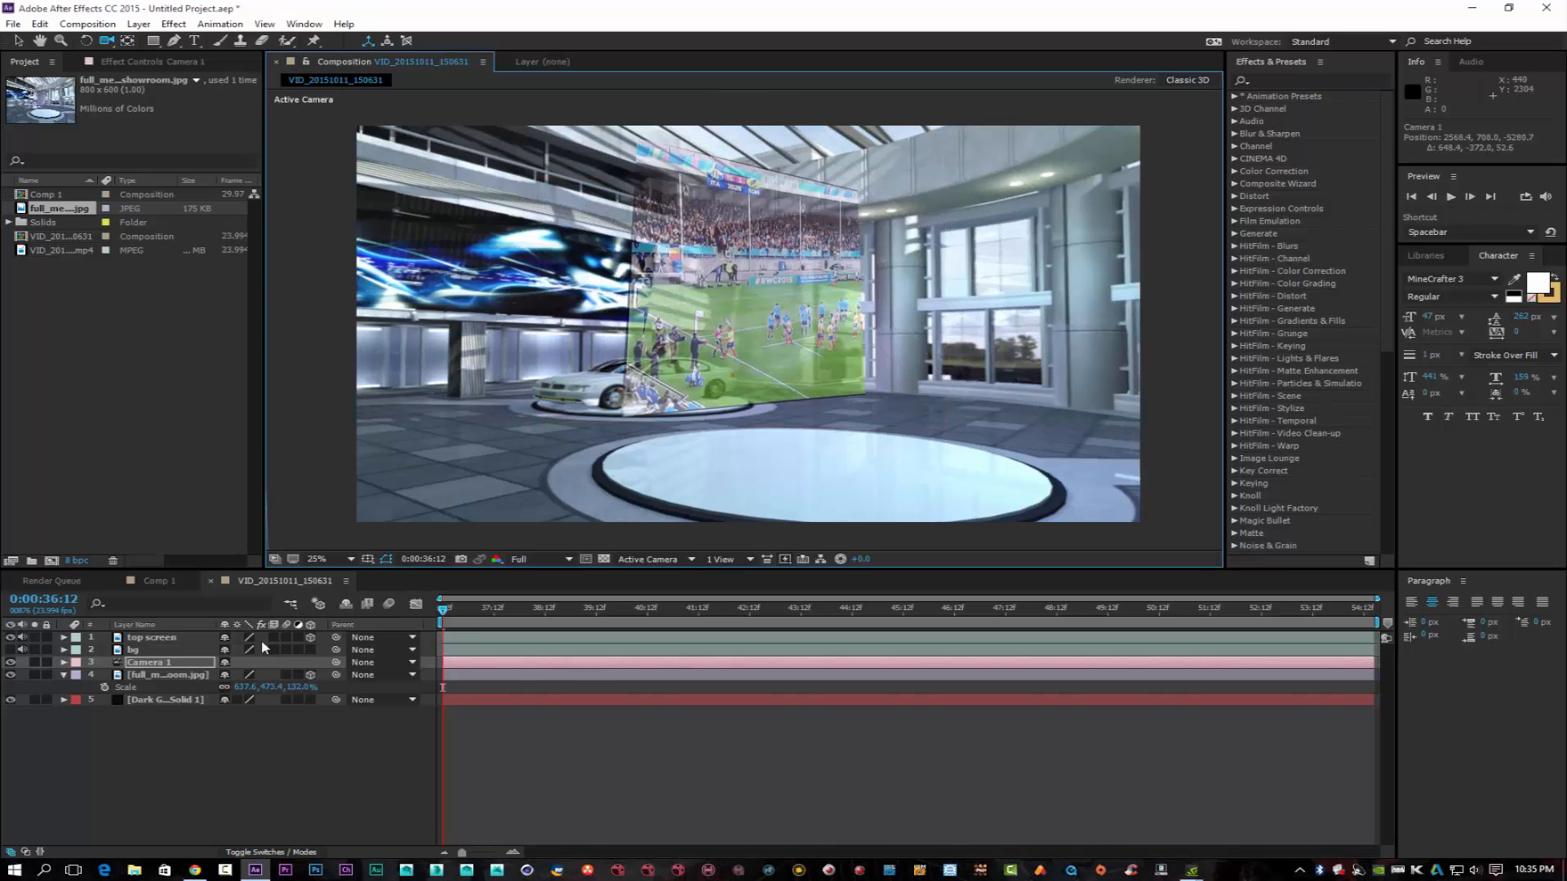
# Keyframe the camera's position at 0:00:36:12, and orbit it to about 5199, 801, -4197 at 0:00:54:16
pyautogui.click(155, 665)
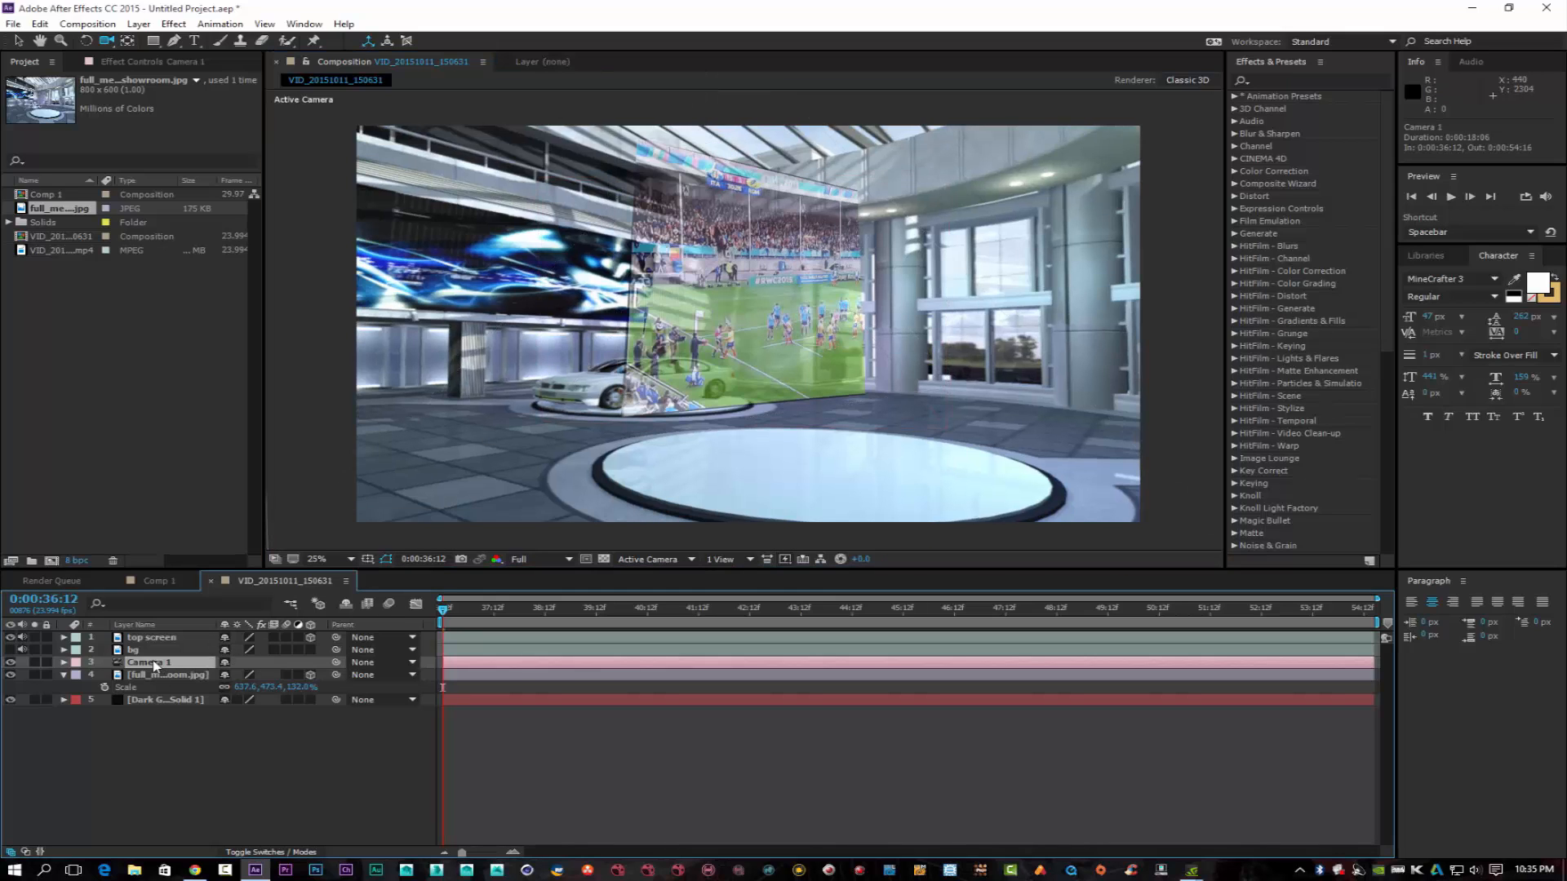
pyautogui.press('p')
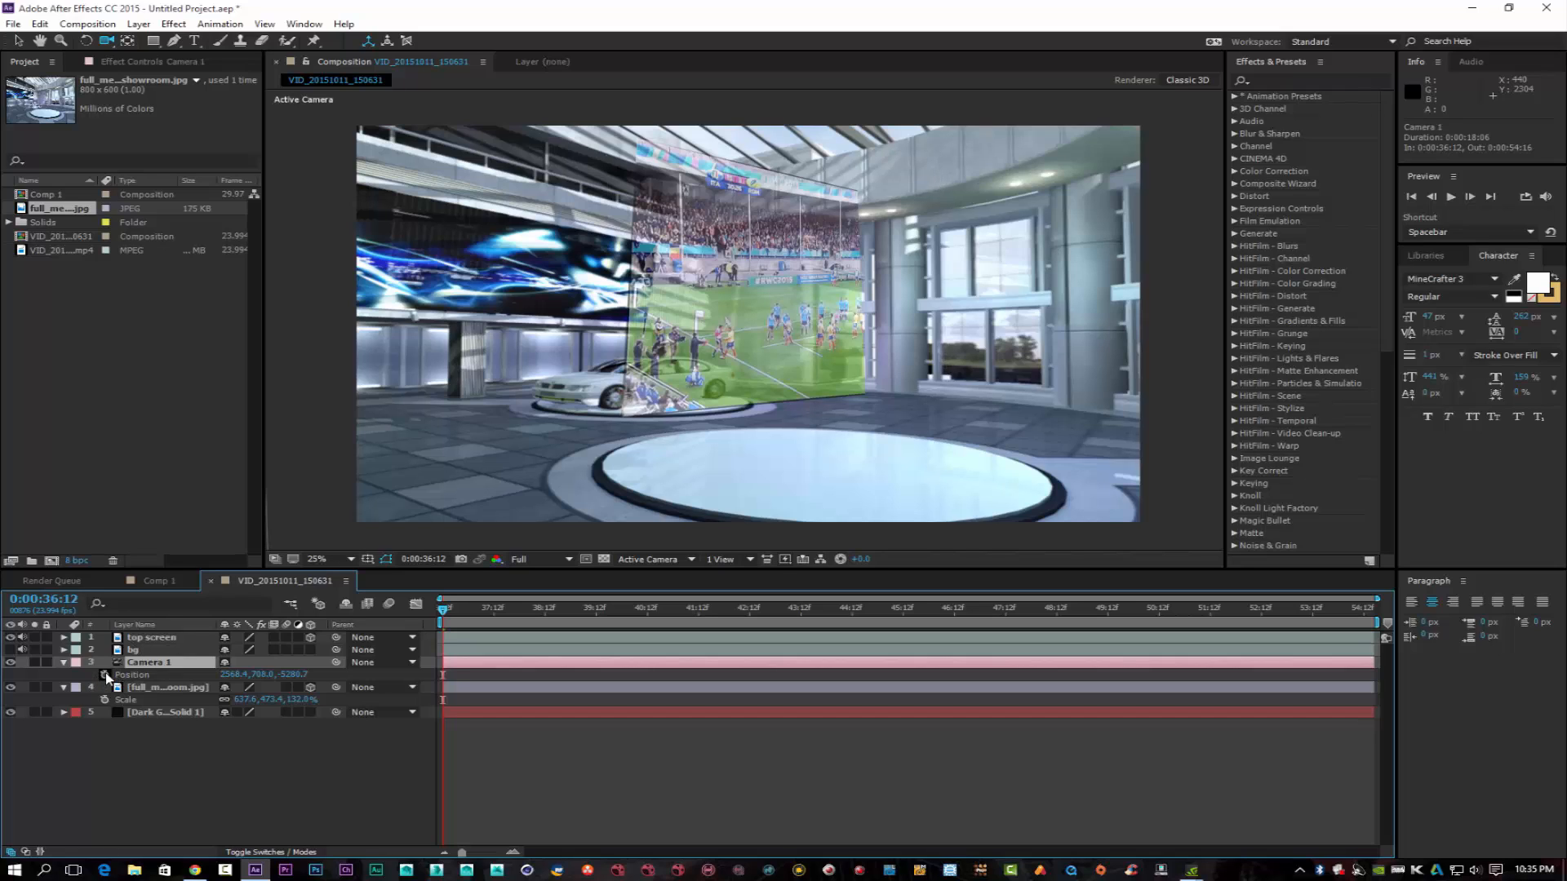
pyautogui.click(105, 672)
pyautogui.moveTo(445, 611); pyautogui.dragTo(1378, 629)
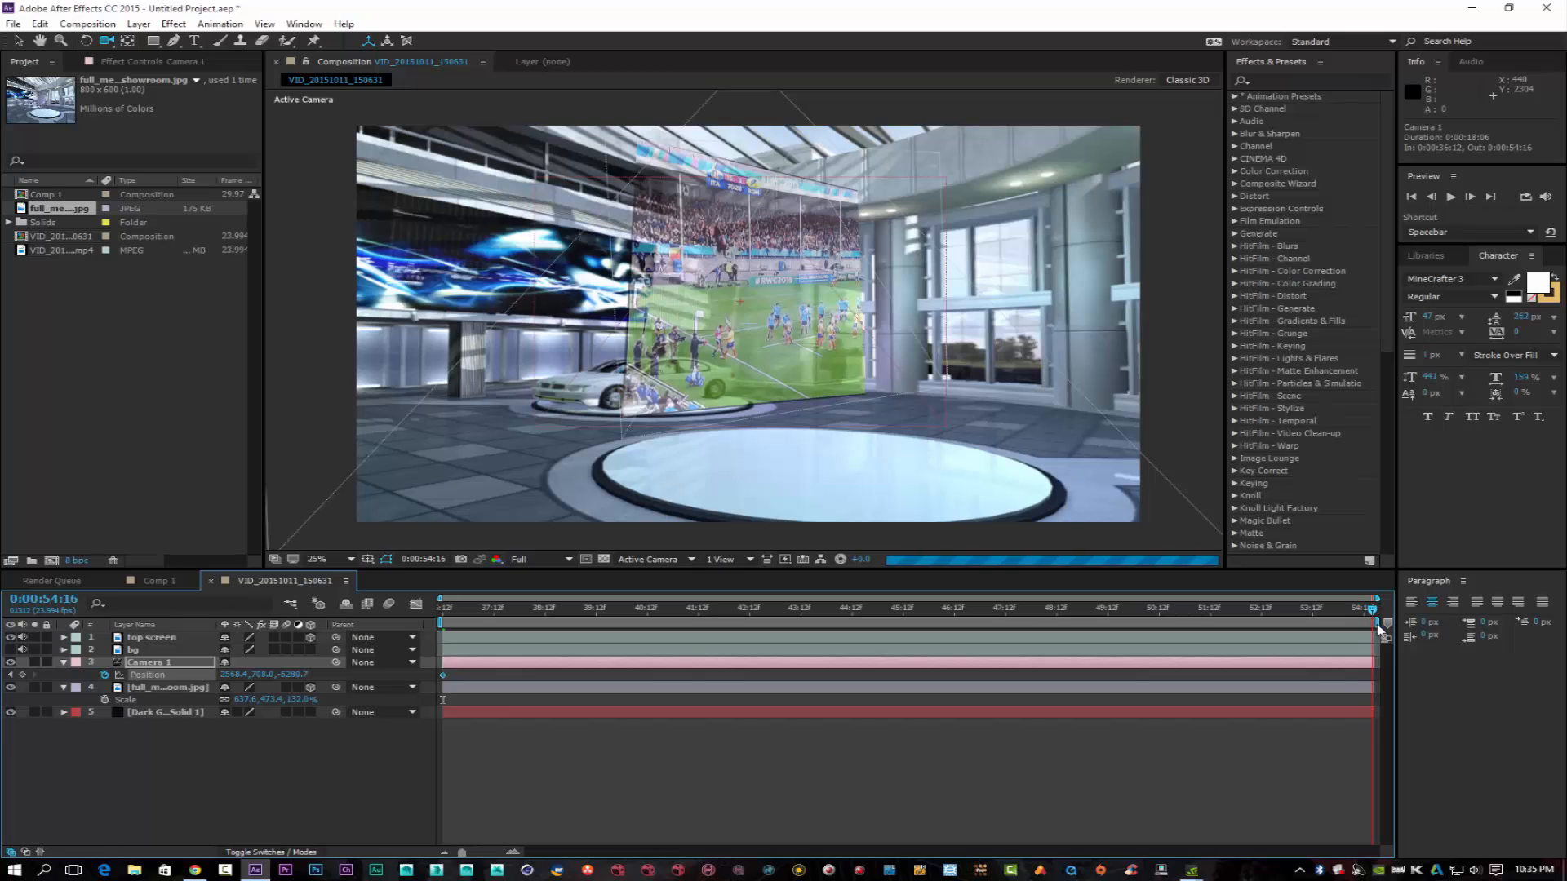
pyautogui.moveTo(870, 457); pyautogui.dragTo(844, 457)
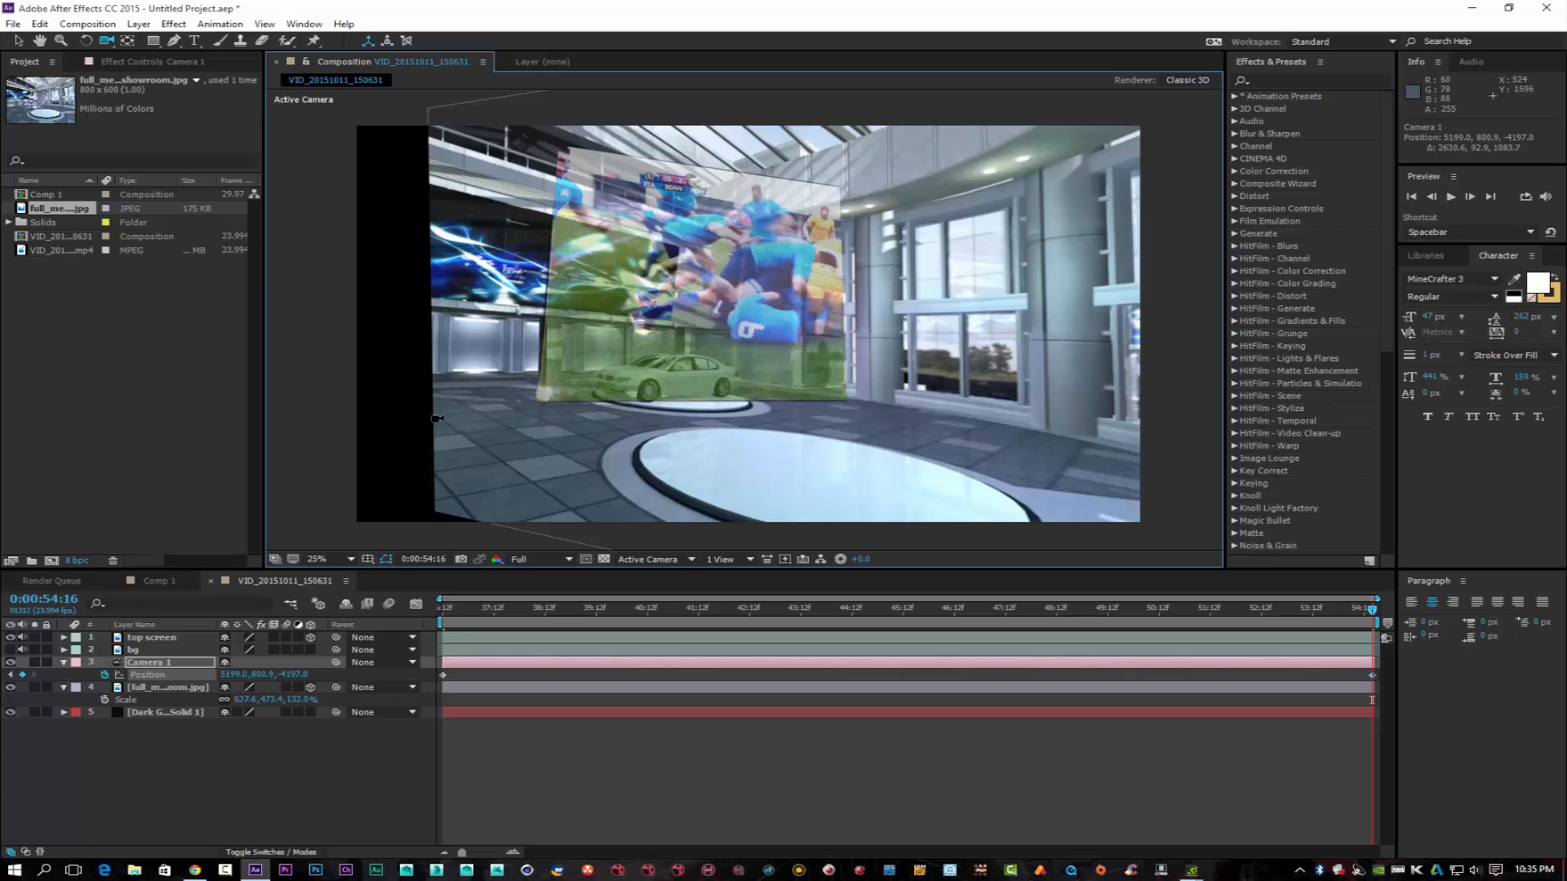
# Enlarge the showroom image layer to about 887, 566, 132% so it fills the frame at the end of the camera move
pyautogui.click(18, 41)
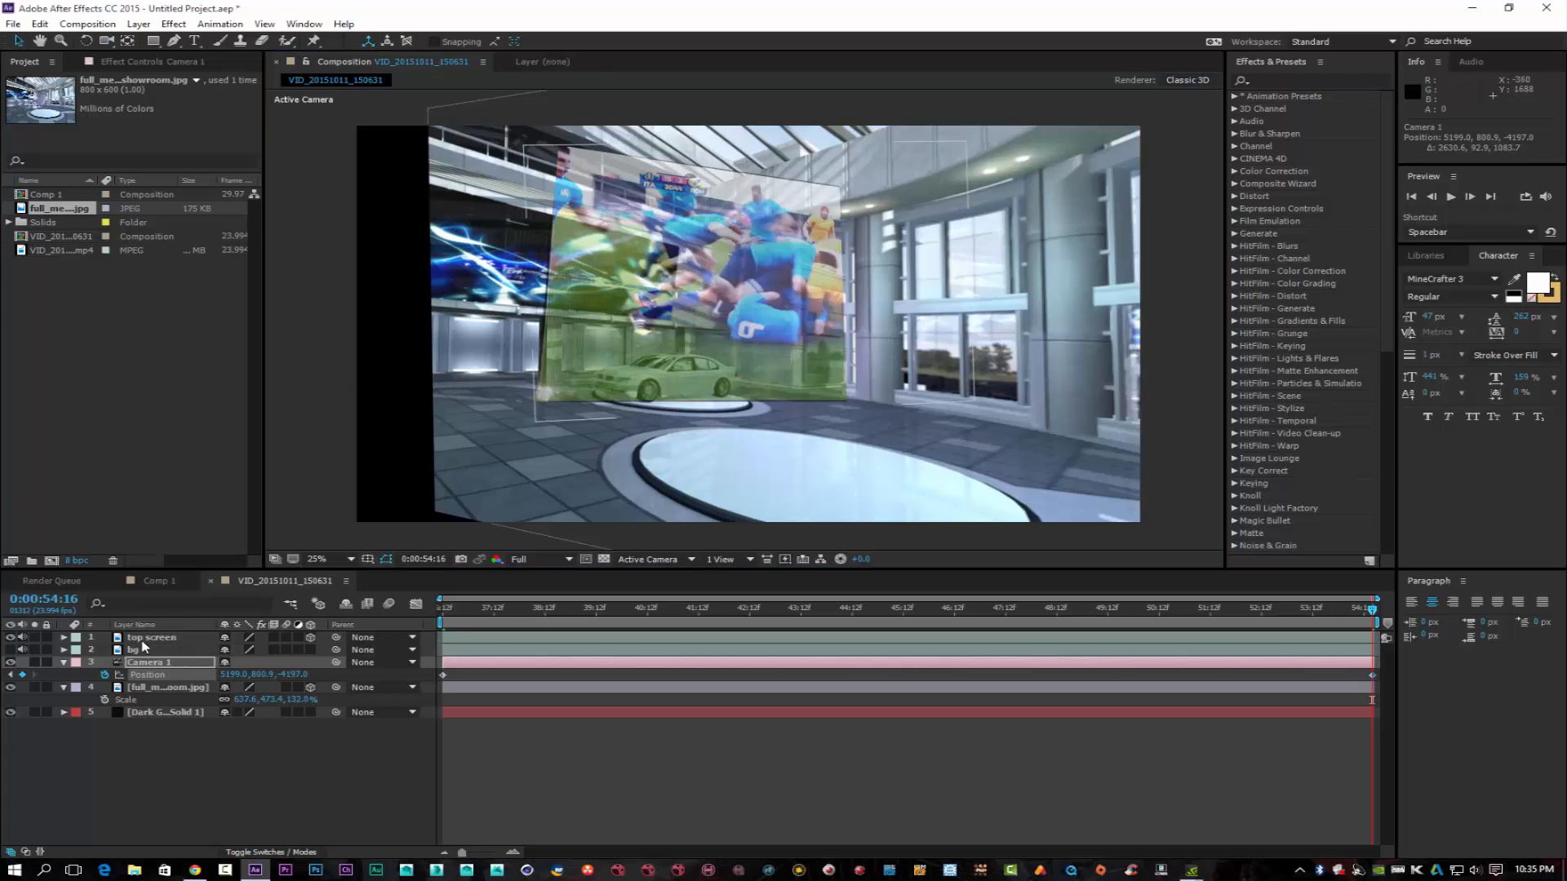
pyautogui.click(163, 687)
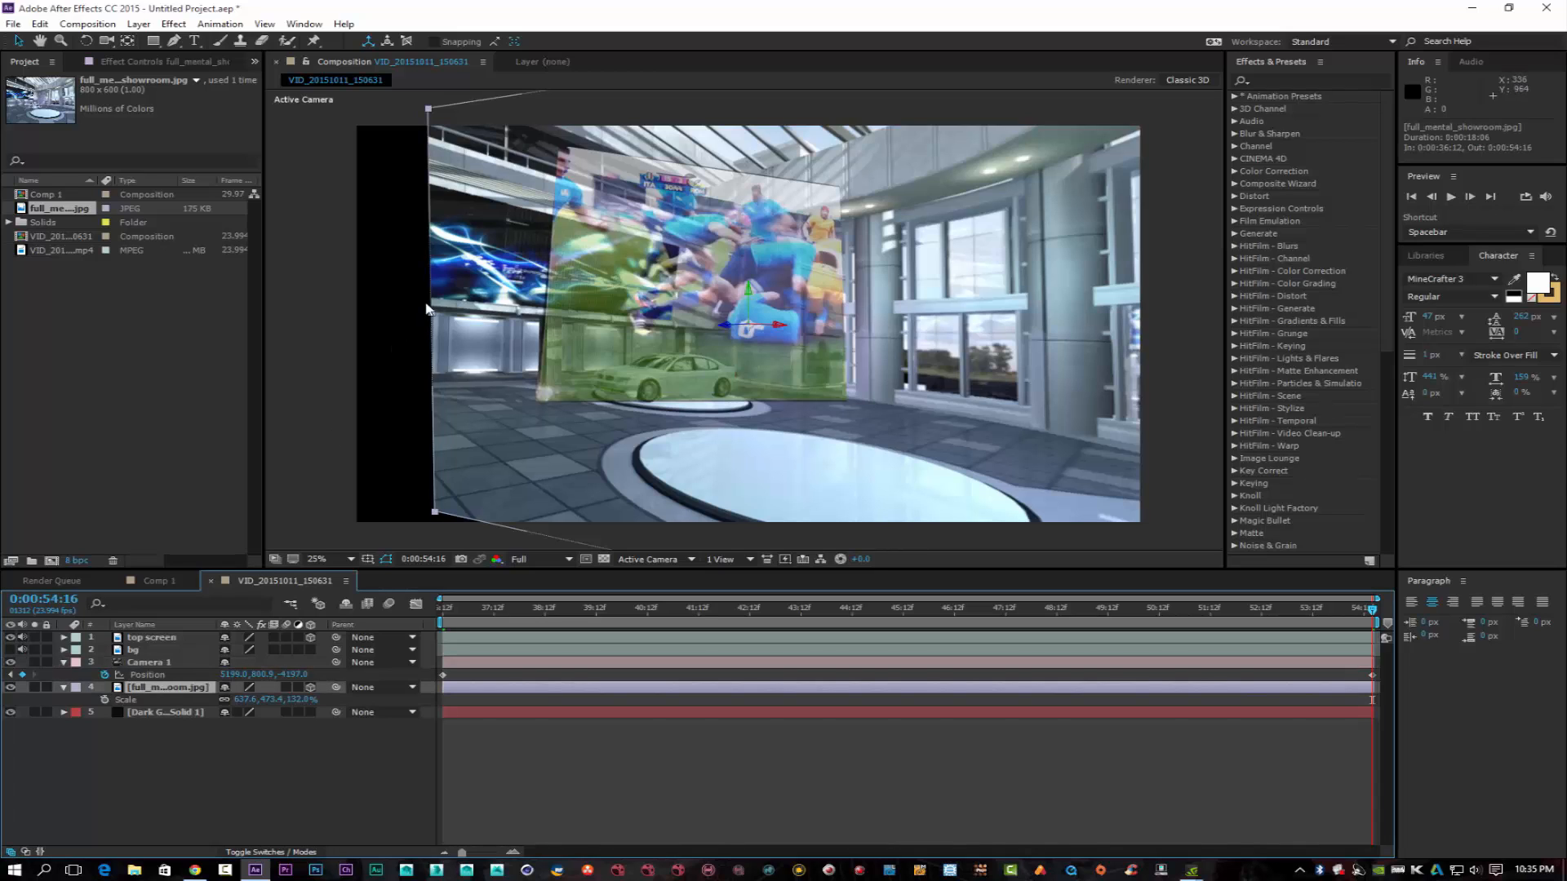
pyautogui.moveTo(431, 313); pyautogui.dragTo(353, 313)
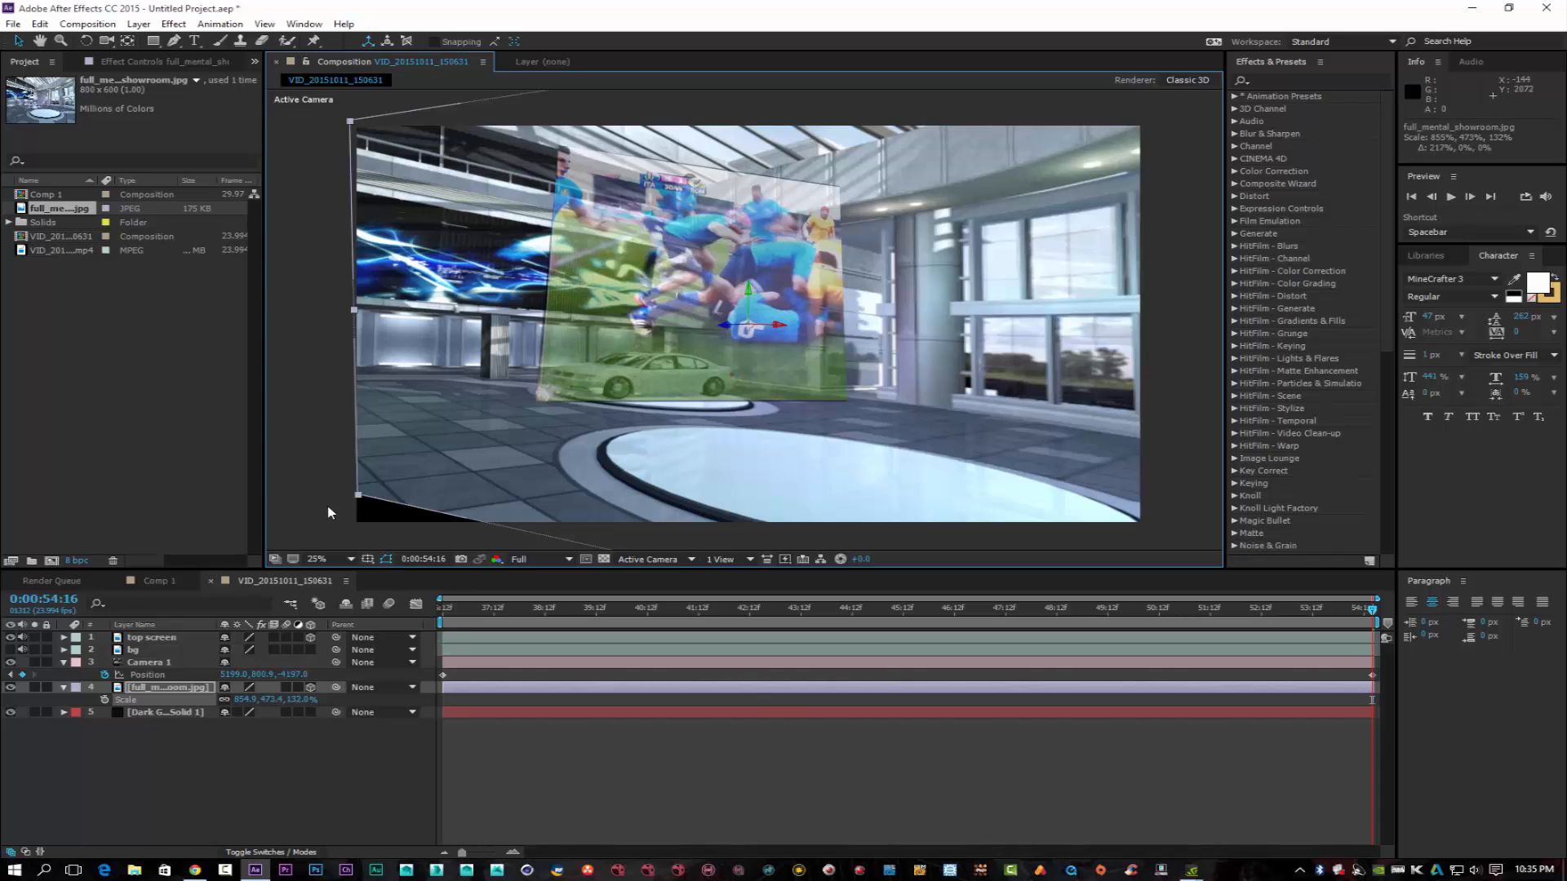
pyautogui.moveTo(358, 496); pyautogui.dragTo(348, 532)
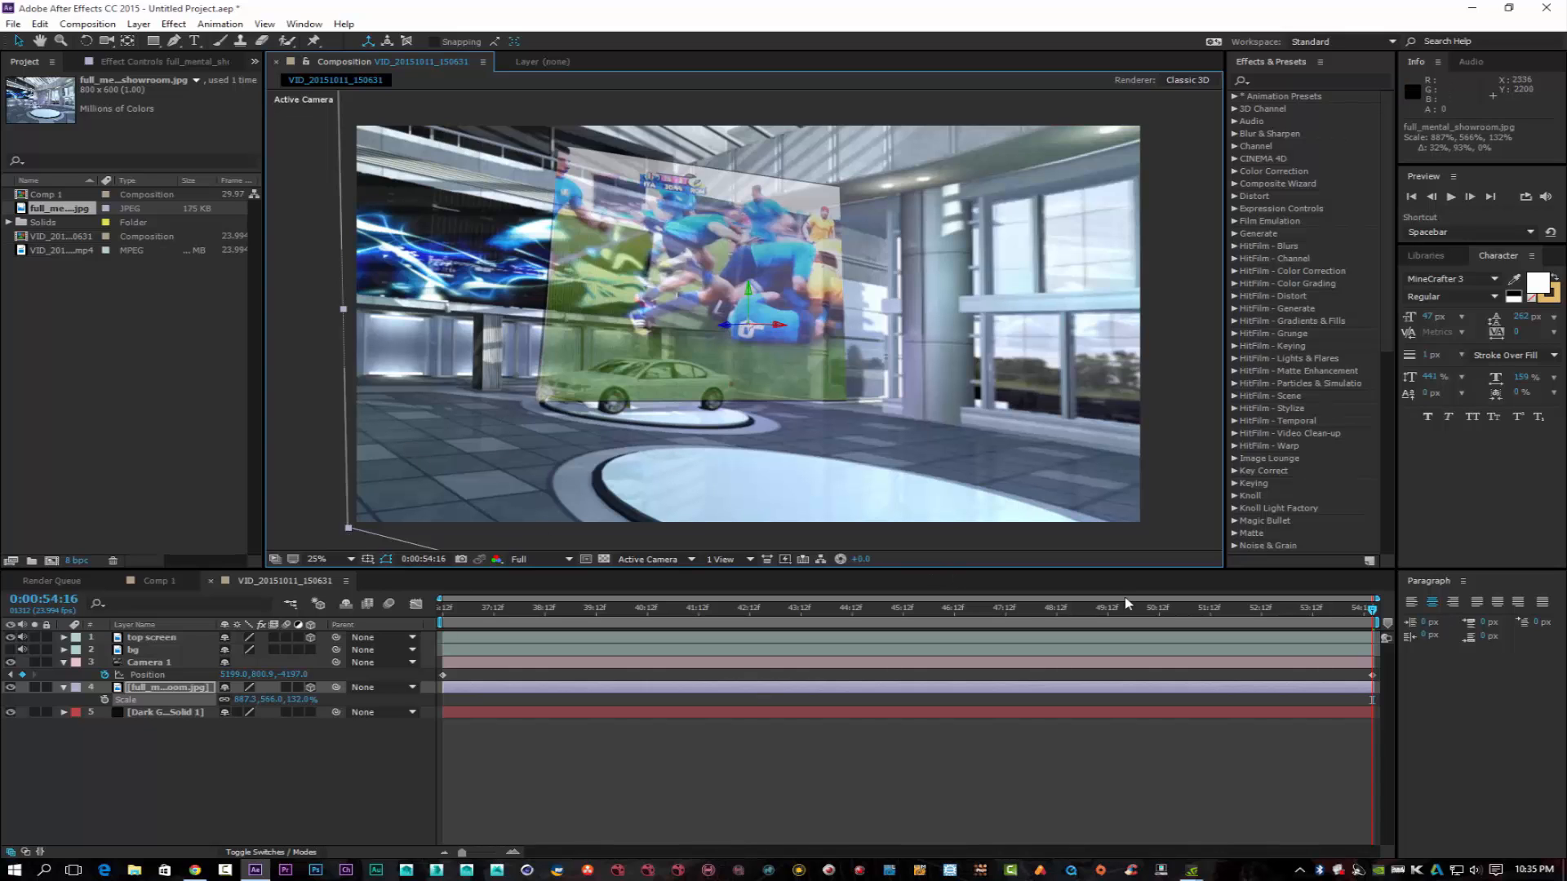
# Preview the camera animation from the start of the composition at 0:00:36:12, and stop playback
pyautogui.moveTo(1376, 612); pyautogui.dragTo(441, 628)
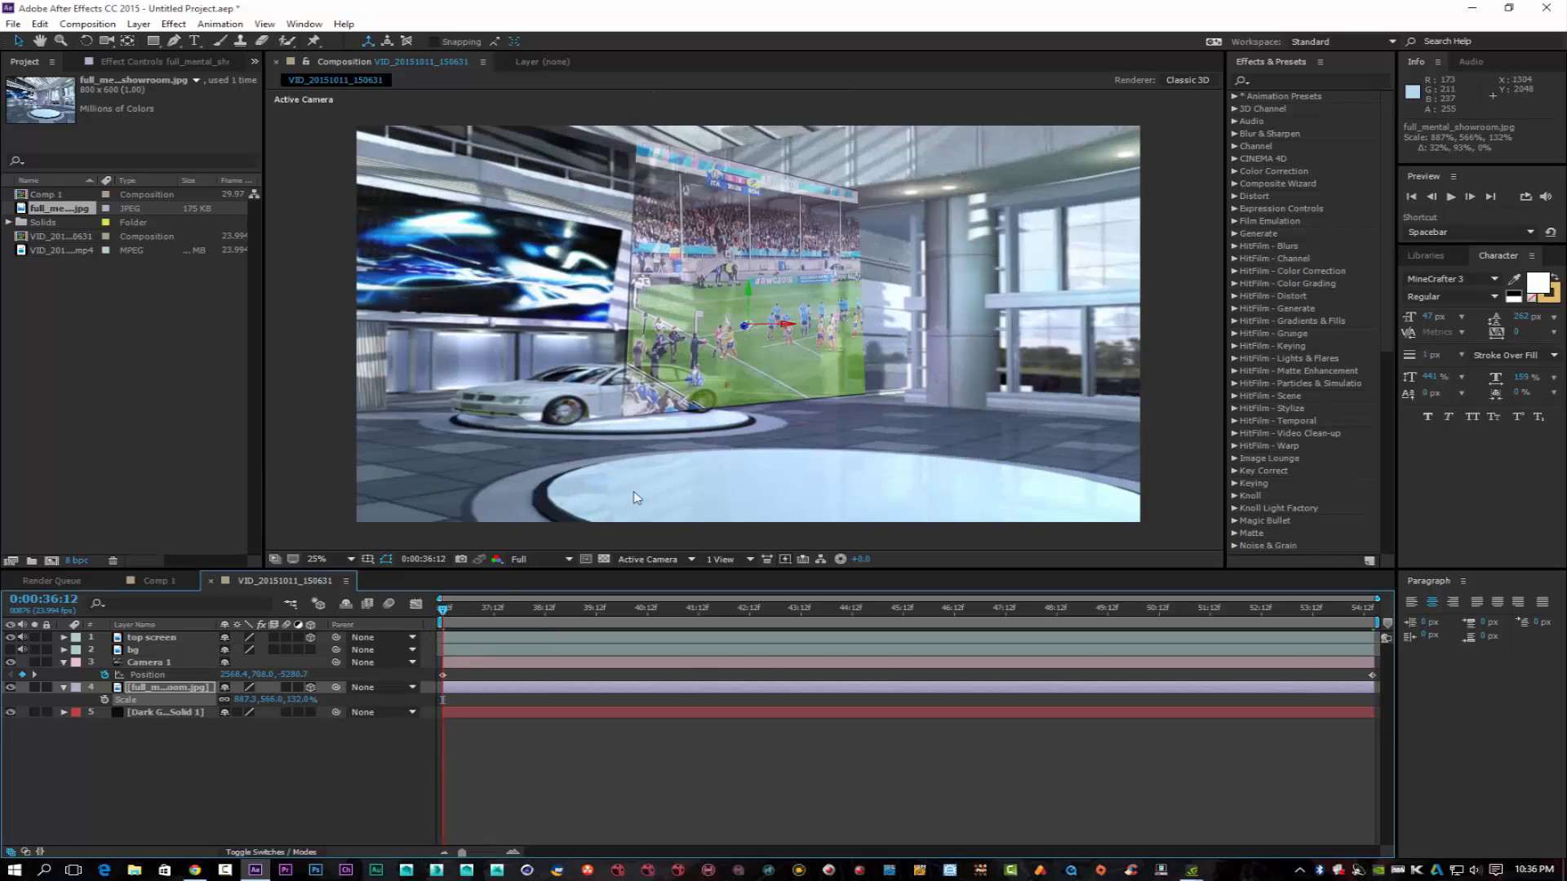
pyautogui.click(1450, 197)
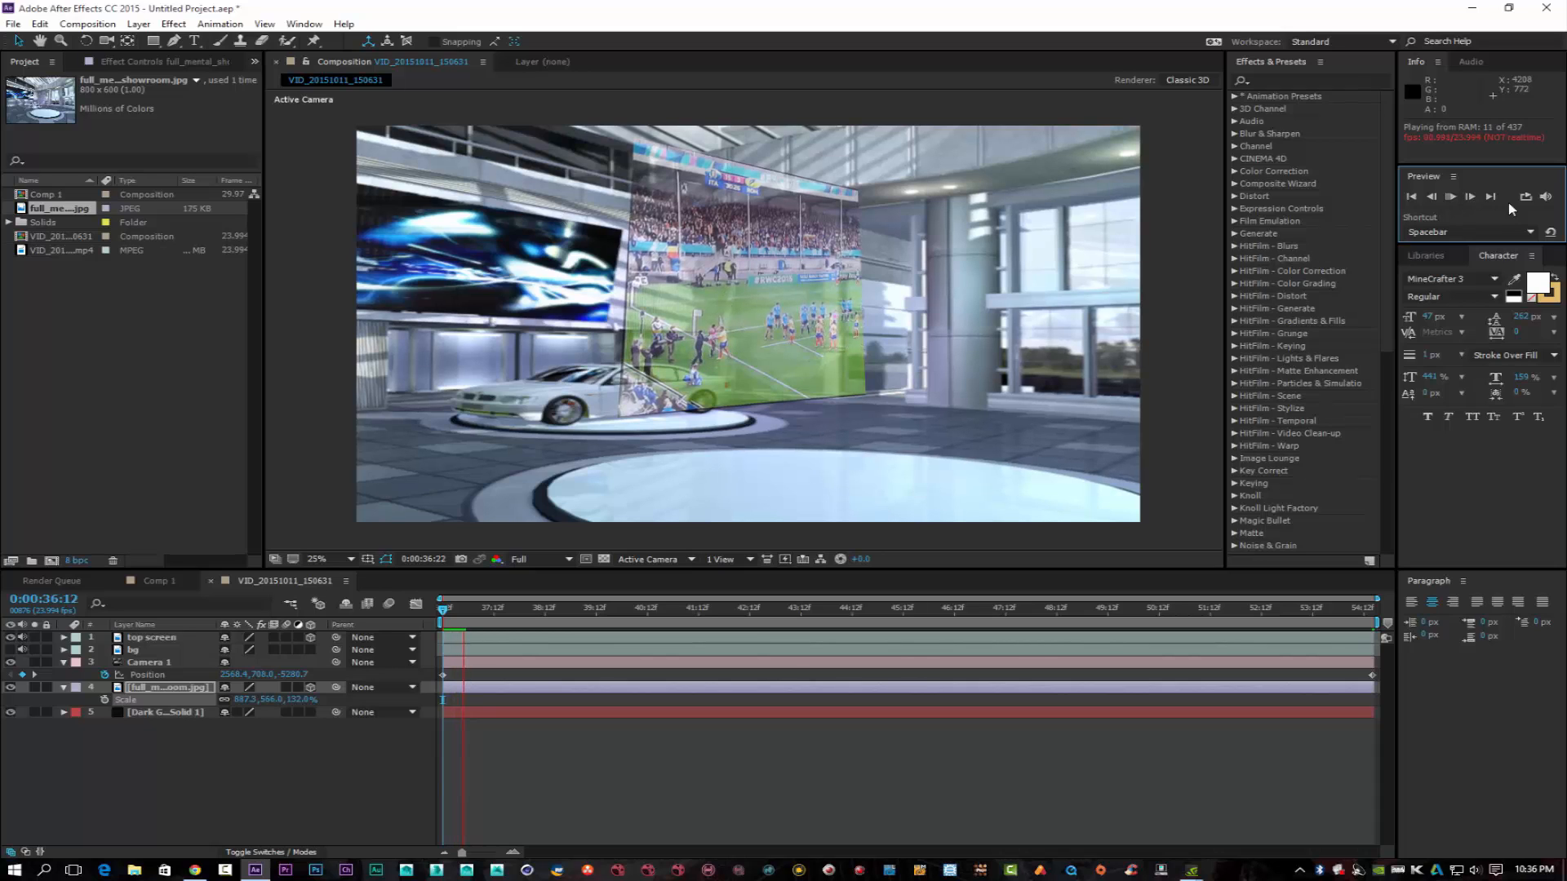
pyautogui.click(1451, 198)
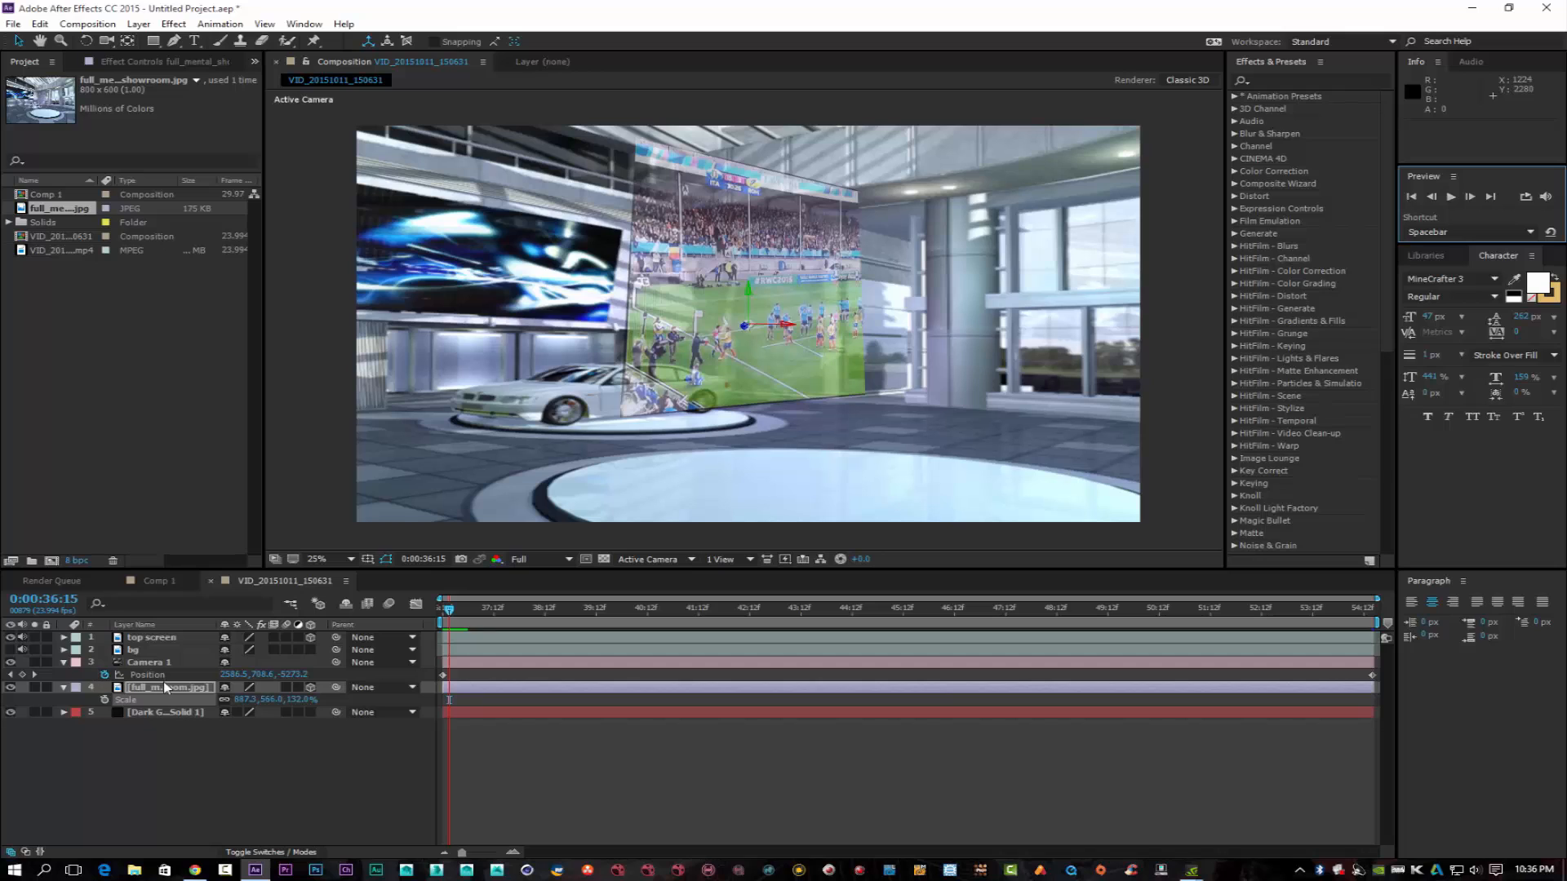
# Delete the camera layer and return the current time to 0:00:36:12
pyautogui.click(145, 662)
pyautogui.press('Delete')
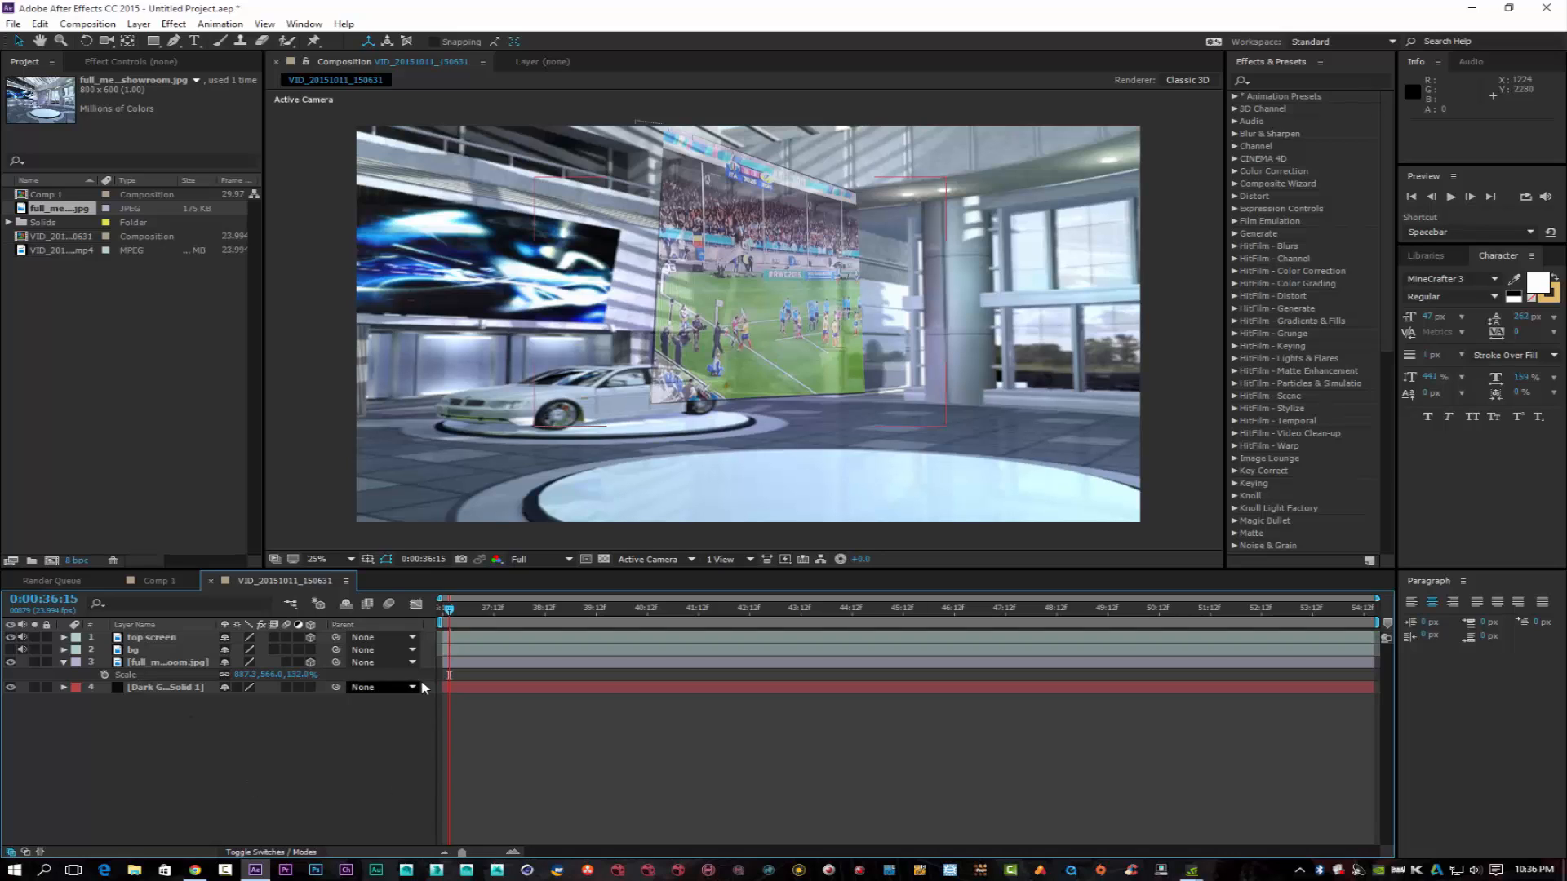
pyautogui.click(454, 611)
pyautogui.moveTo(454, 614); pyautogui.dragTo(397, 626)
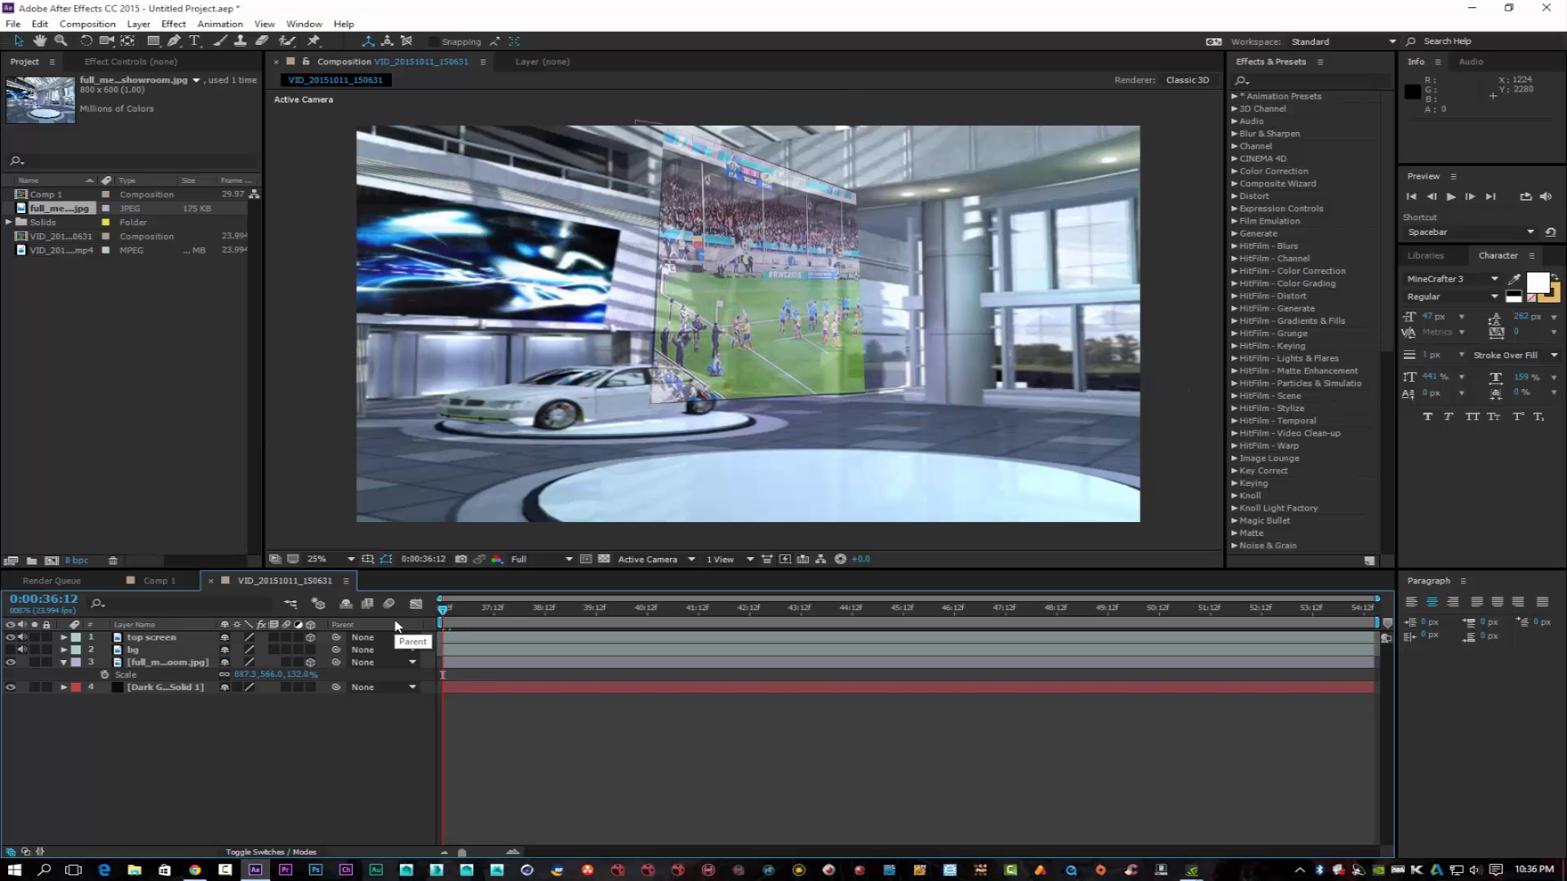